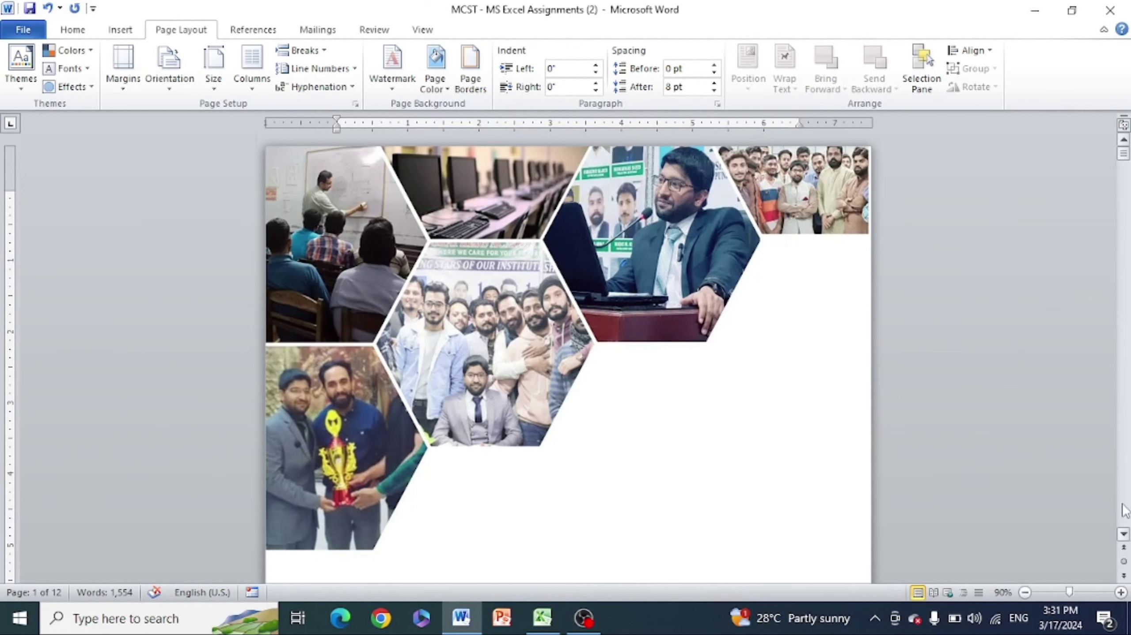
Scroll the MCST assignments document down to Assignment No. 07 on page 7
scroll(1124, 542, "down", 1)
scroll(1124, 542, "down", 4)
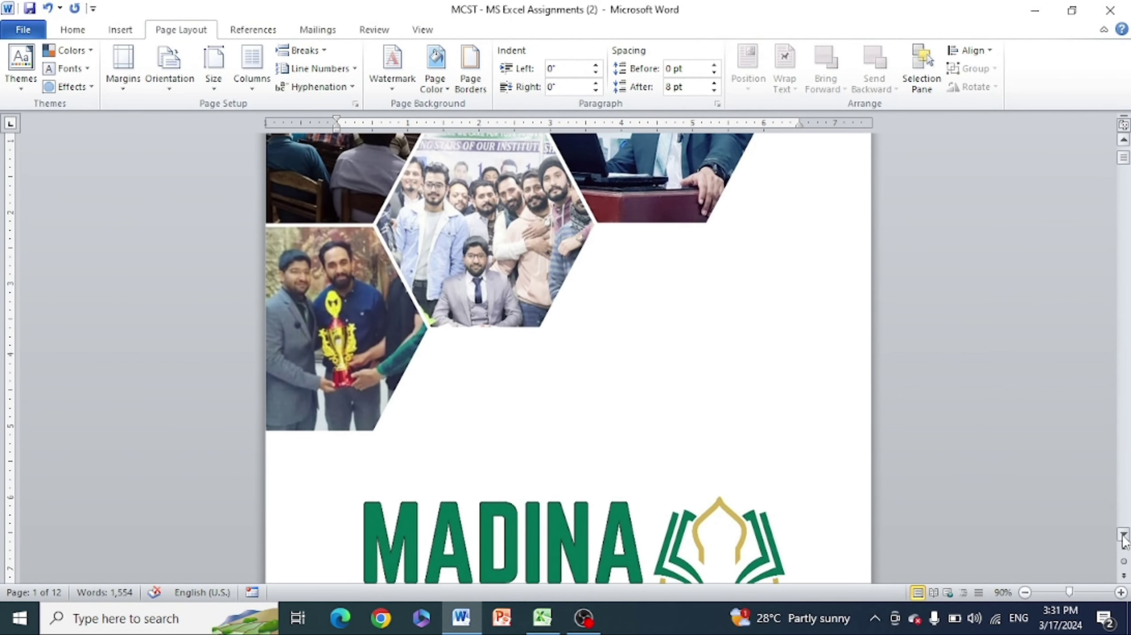
scroll(1124, 542, "down", 4)
scroll(1124, 542, "down", 3)
scroll(1124, 542, "down", 3)
scroll(1124, 542, "down", 4)
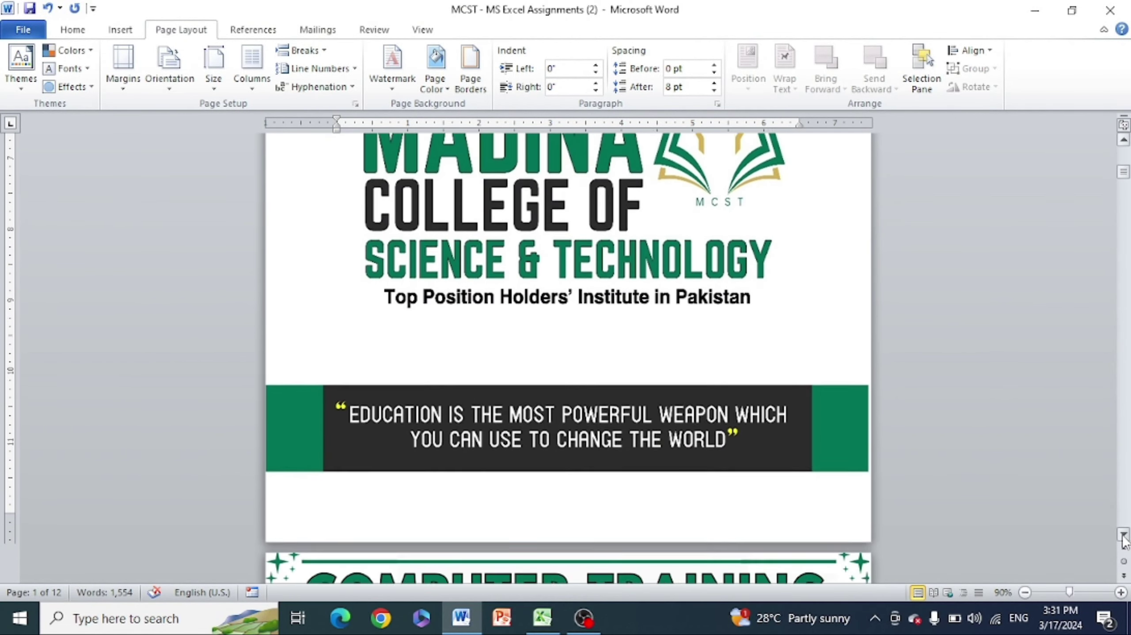
scroll(1124, 542, "down", 3)
scroll(1124, 542, "down", 4)
scroll(1124, 542, "down", 3)
scroll(1124, 542, "down", 2)
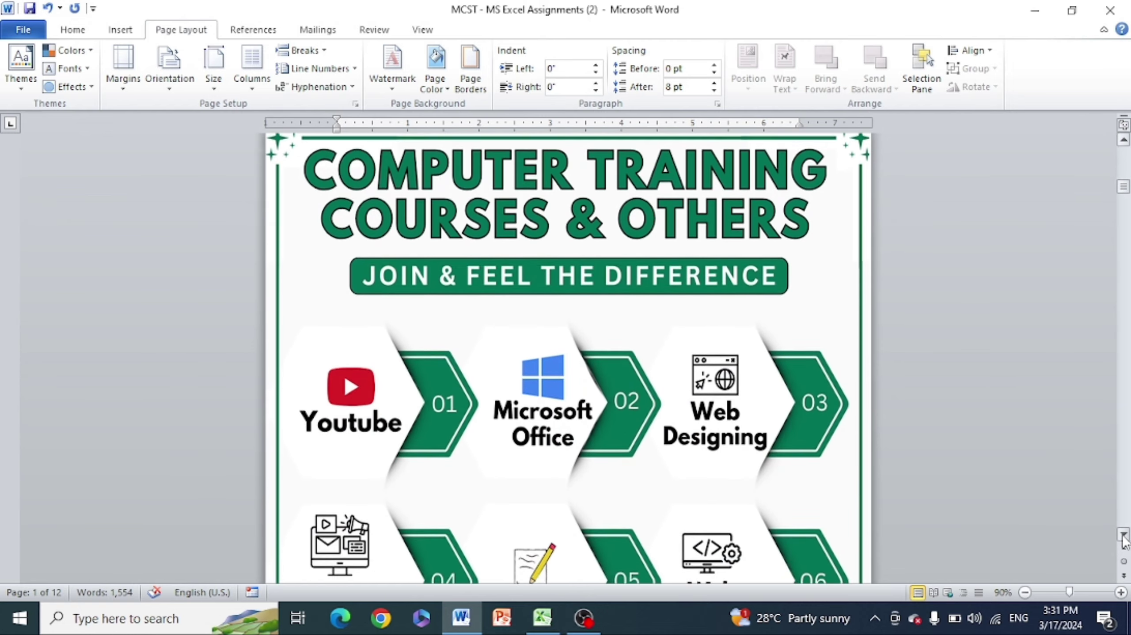
scroll(1124, 542, "down", 3)
scroll(1124, 542, "down", 4)
scroll(1124, 542, "down", 3)
scroll(1125, 542, "down", 3)
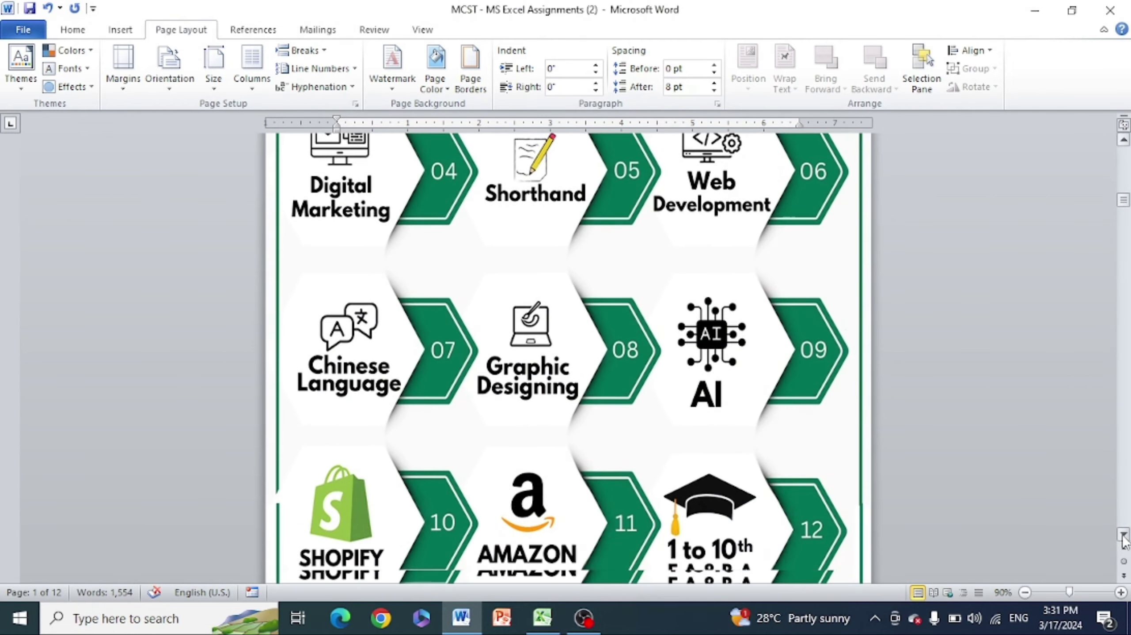
scroll(1124, 542, "down", 3)
scroll(1124, 542, "down", 3)
scroll(1125, 542, "down", 3)
scroll(1124, 542, "down", 3)
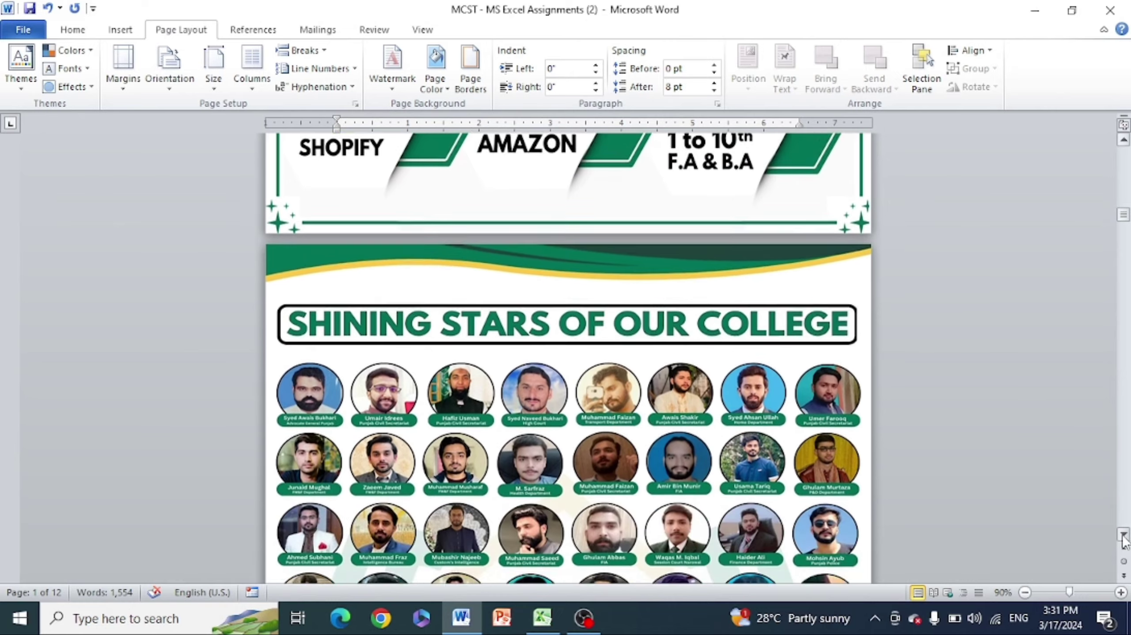
scroll(1124, 542, "down", 3)
scroll(1124, 542, "down", 3)
scroll(1124, 542, "down", 3)
scroll(1124, 542, "down", 3)
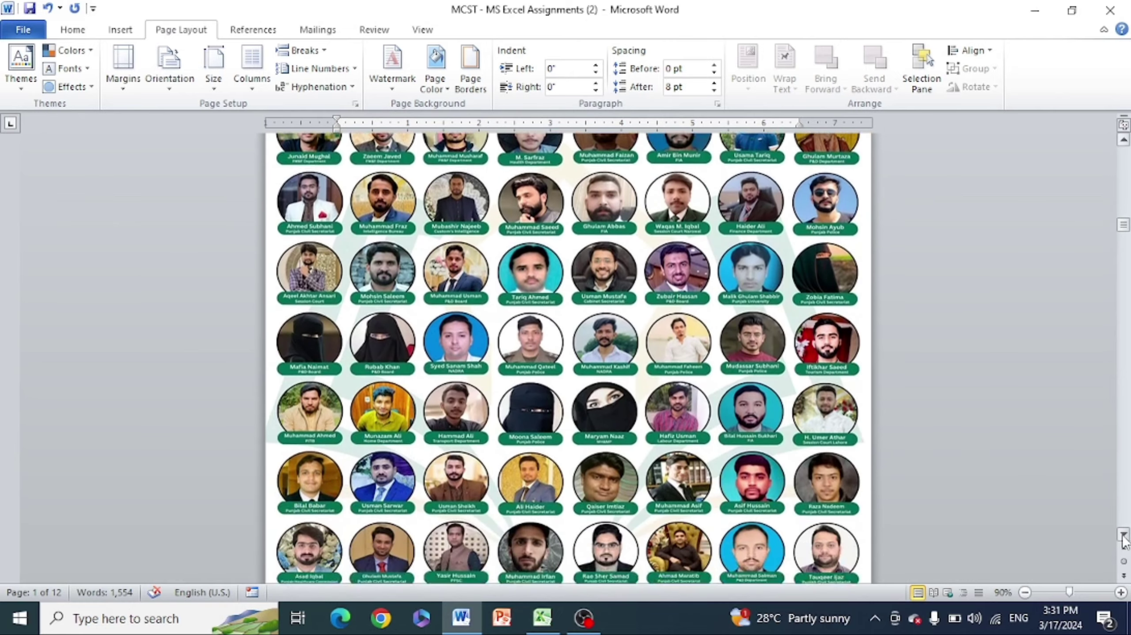
scroll(1124, 542, "down", 3)
scroll(1124, 542, "down", 3)
scroll(1124, 542, "down", 3)
scroll(1124, 542, "down", 3)
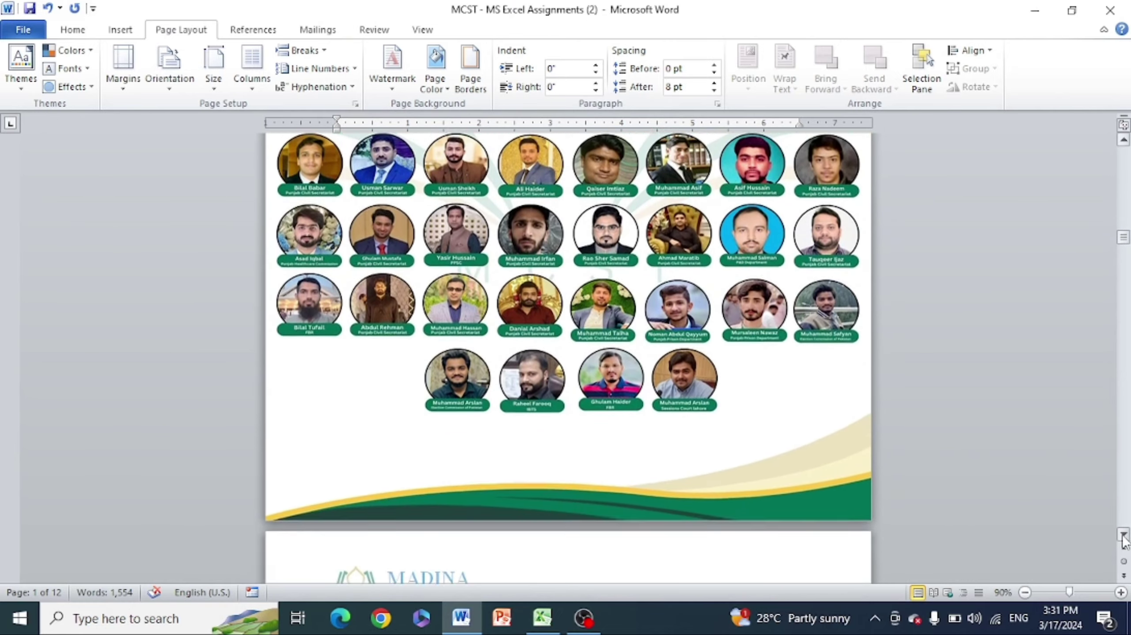
scroll(1124, 542, "down", 3)
scroll(1124, 542, "down", 3)
scroll(1124, 542, "down", 3)
scroll(1124, 542, "down", 3)
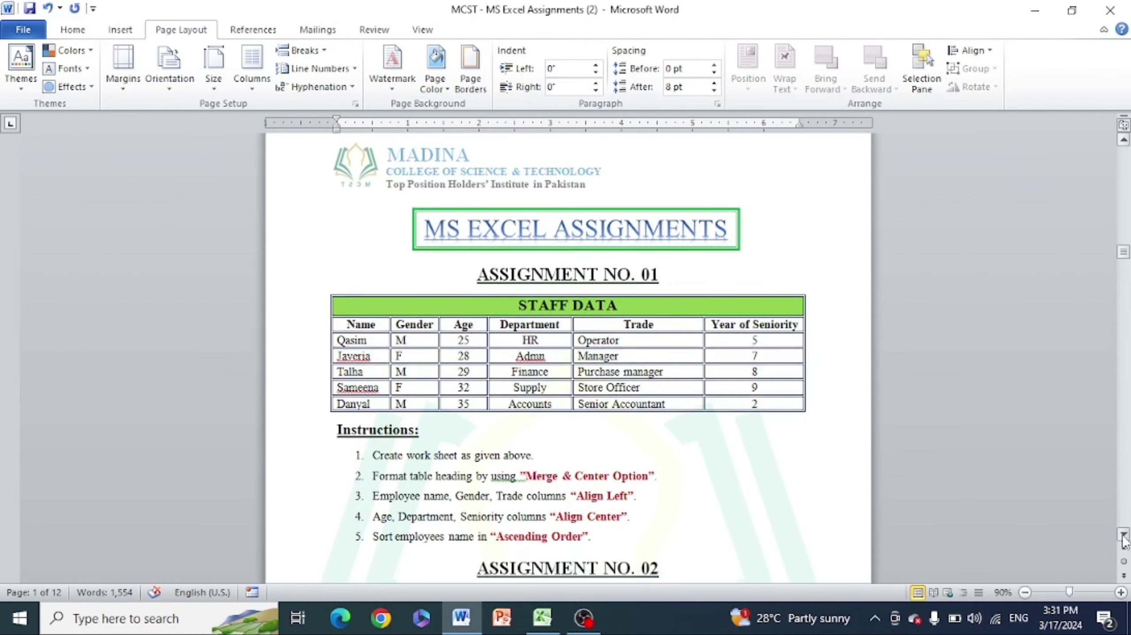
scroll(1124, 542, "down", 3)
scroll(1124, 542, "down", 3)
scroll(1124, 542, "down", 3)
scroll(1124, 542, "down", 3)
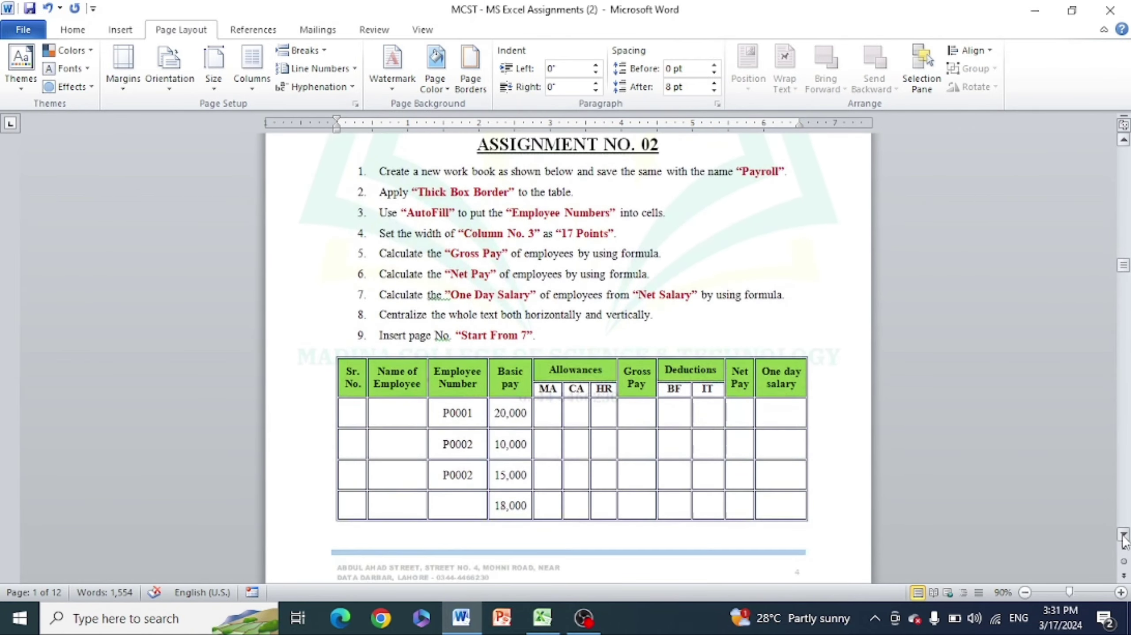
scroll(1124, 542, "down", 3)
scroll(1124, 542, "down", 3)
scroll(1124, 542, "down", 3)
scroll(1124, 542, "down", 3)
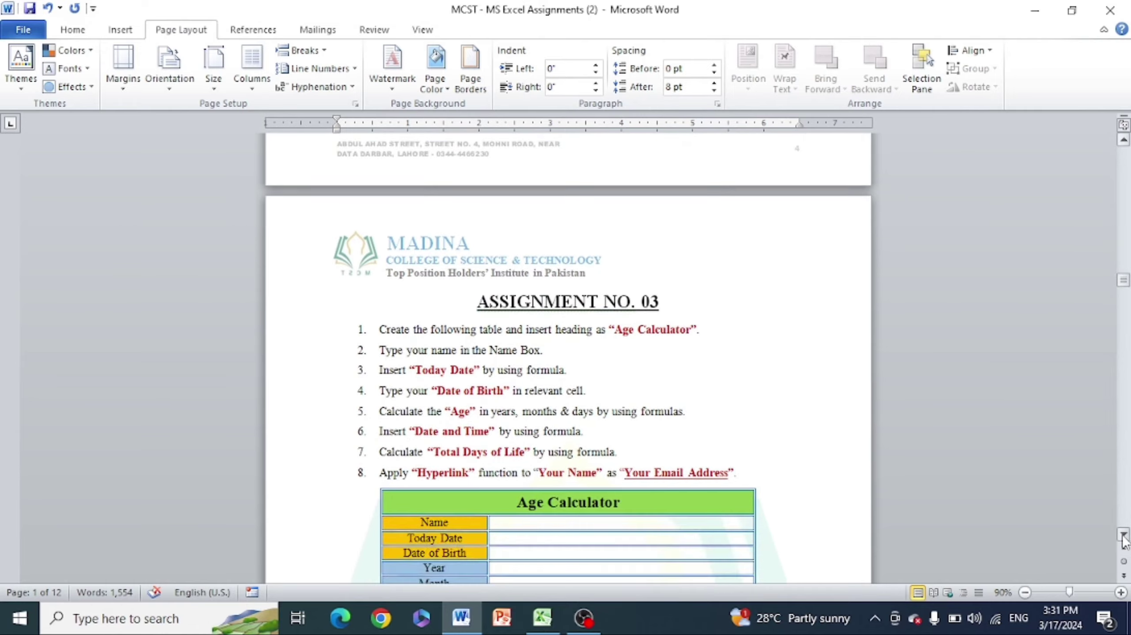
scroll(1124, 542, "down", 3)
scroll(1125, 542, "down", 3)
scroll(1124, 542, "down", 3)
scroll(1124, 542, "down", 3)
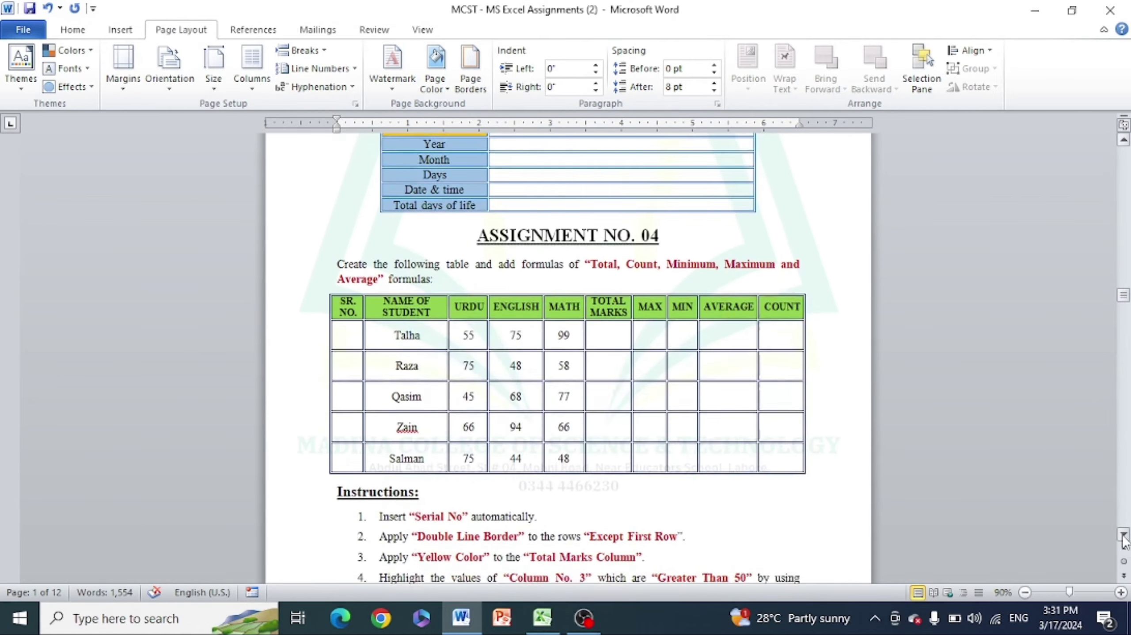
scroll(1125, 542, "down", 3)
scroll(1124, 542, "down", 3)
scroll(1125, 542, "down", 3)
scroll(1124, 542, "down", 3)
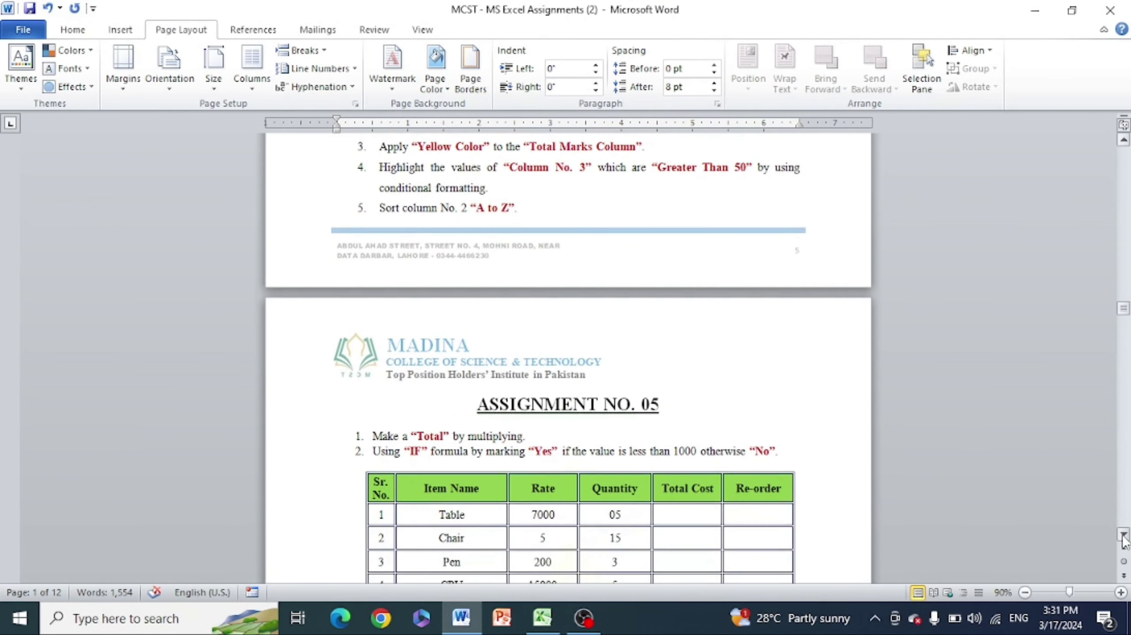
scroll(1124, 542, "down", 3)
scroll(1125, 542, "down", 3)
scroll(1124, 542, "down", 6)
scroll(1125, 542, "down", 2)
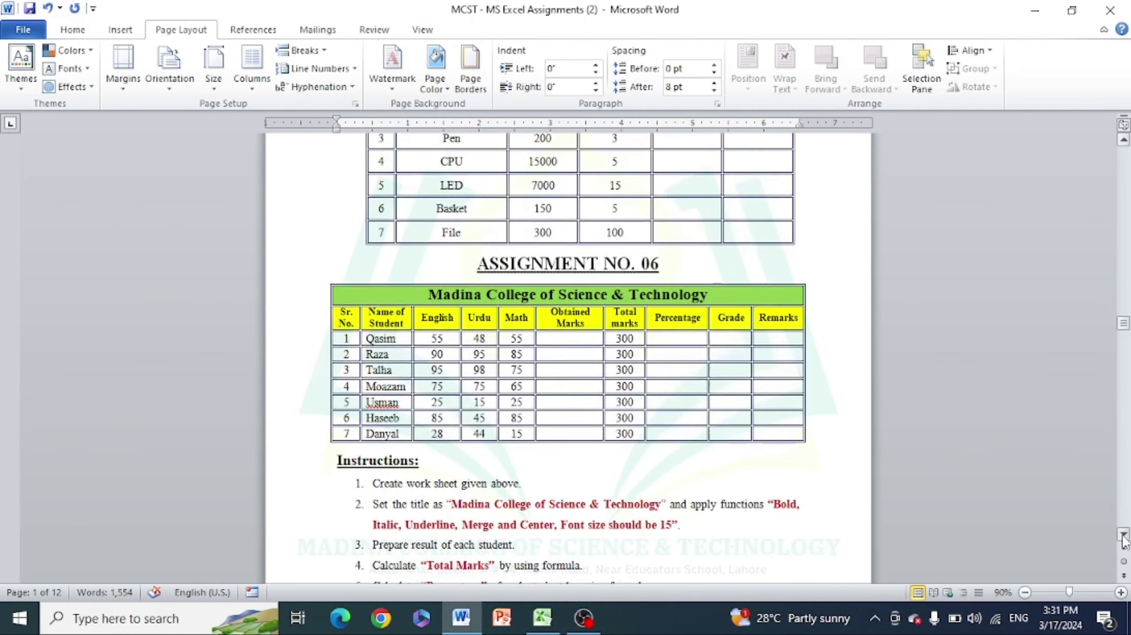
scroll(1124, 543, "down", 2)
scroll(1125, 542, "down", 2)
scroll(1124, 542, "down", 3)
scroll(1125, 542, "down", 3)
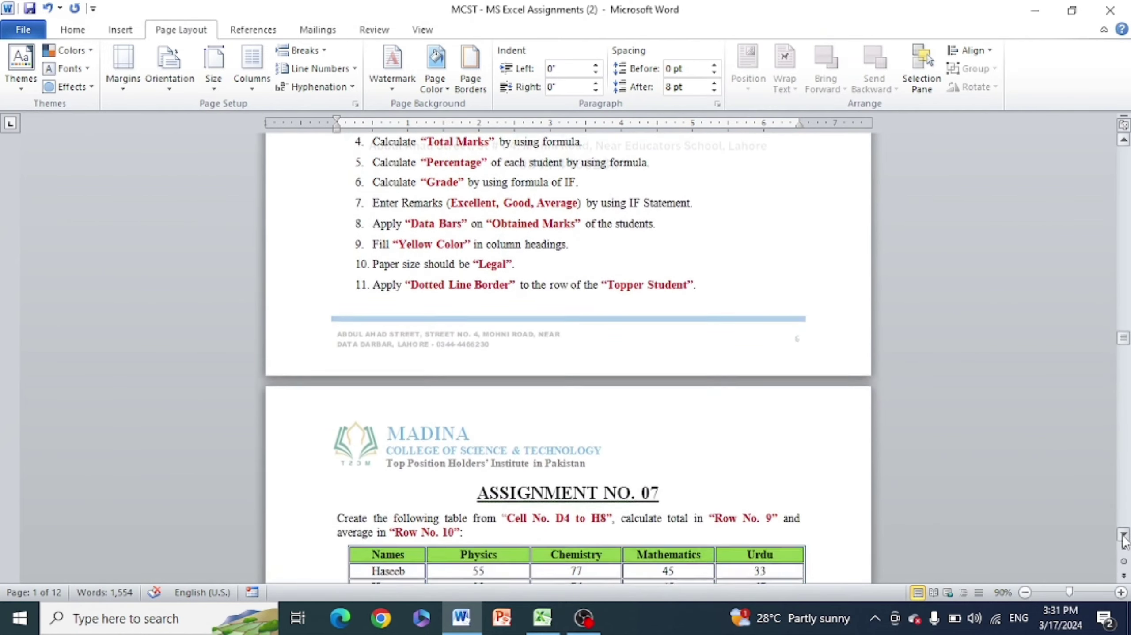
scroll(1124, 542, "down", 3)
scroll(1124, 543, "down", 1)
scroll(1125, 542, "down", 1)
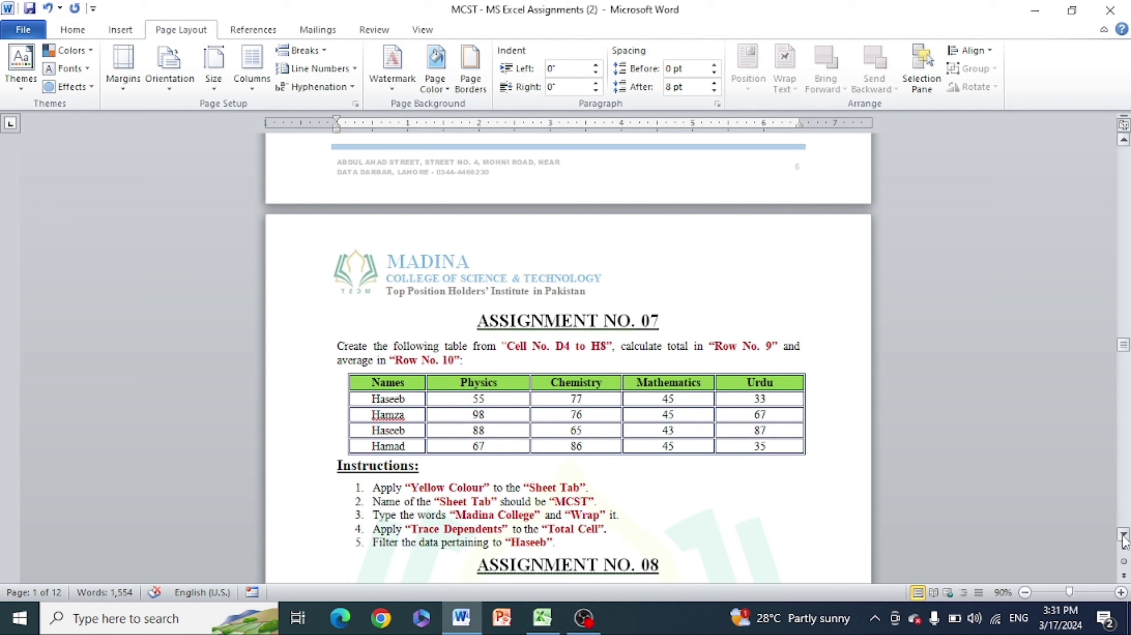
scroll(1125, 542, "down", 1)
scroll(1124, 542, "down", 1)
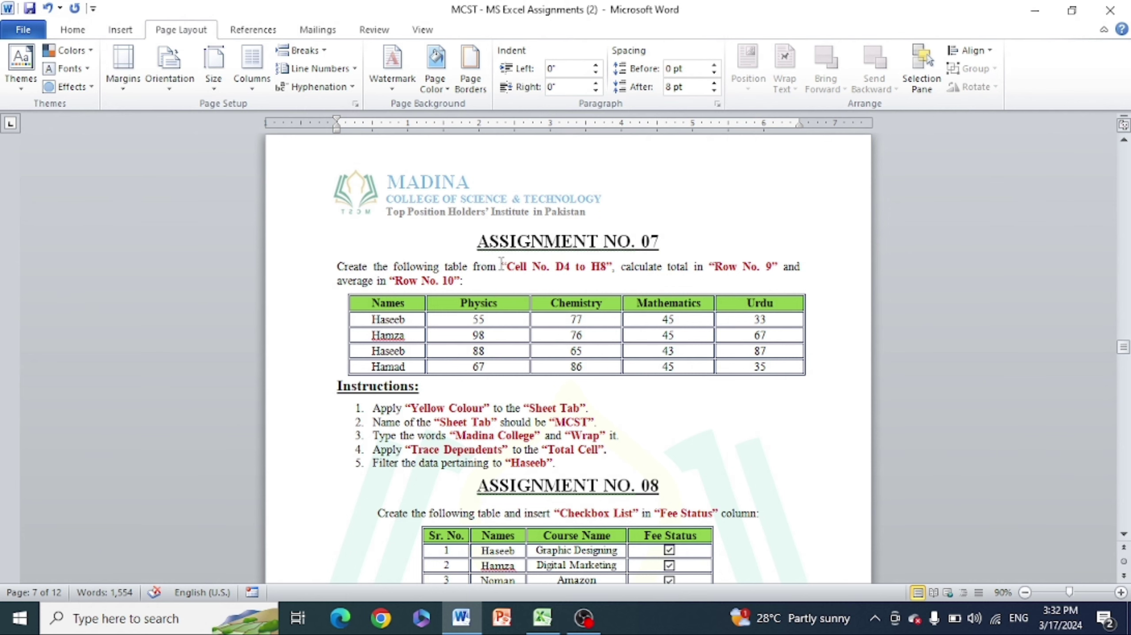
left_click_drag(566, 266, 601, 267)
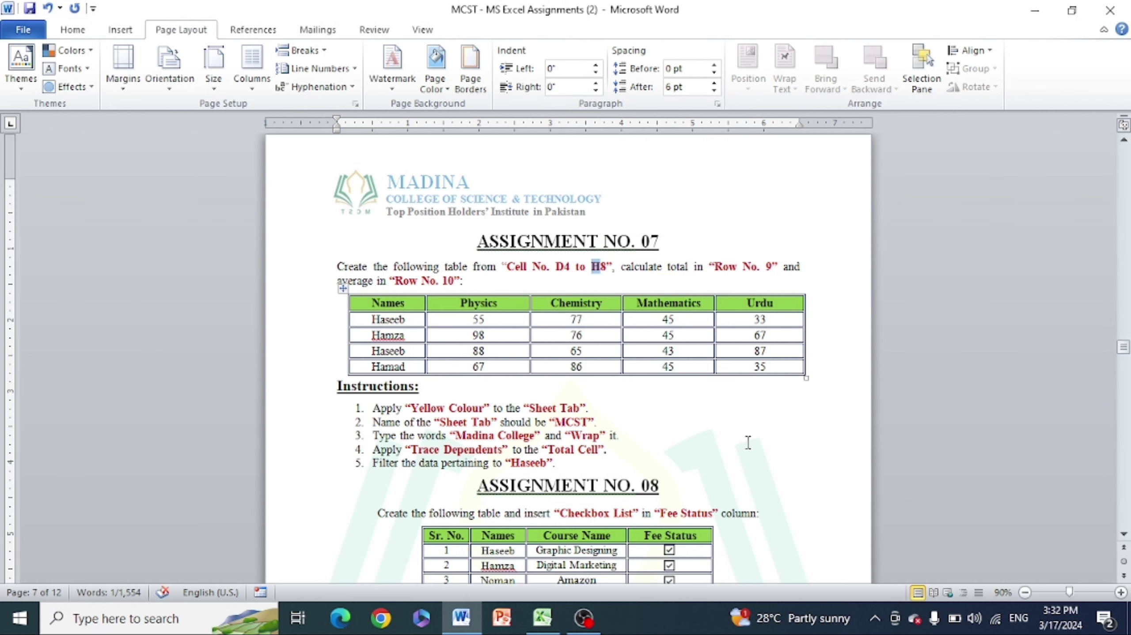
In Excel, apply All Borders to cells D4:H8 on Sheet2
left_click(546, 621)
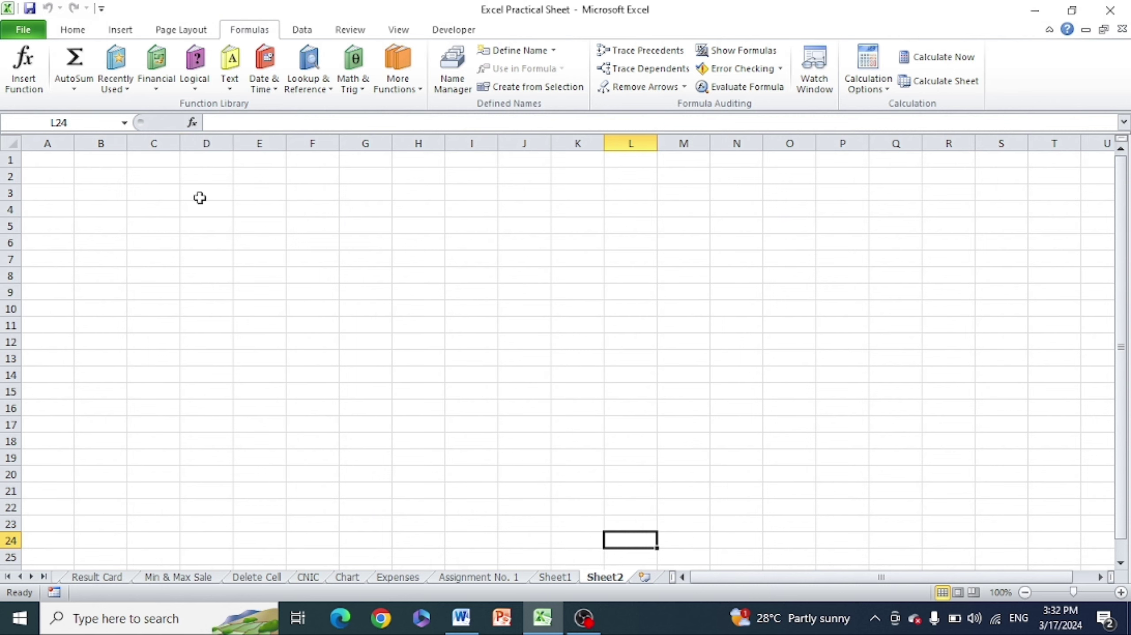
left_click_drag(199, 204, 397, 325)
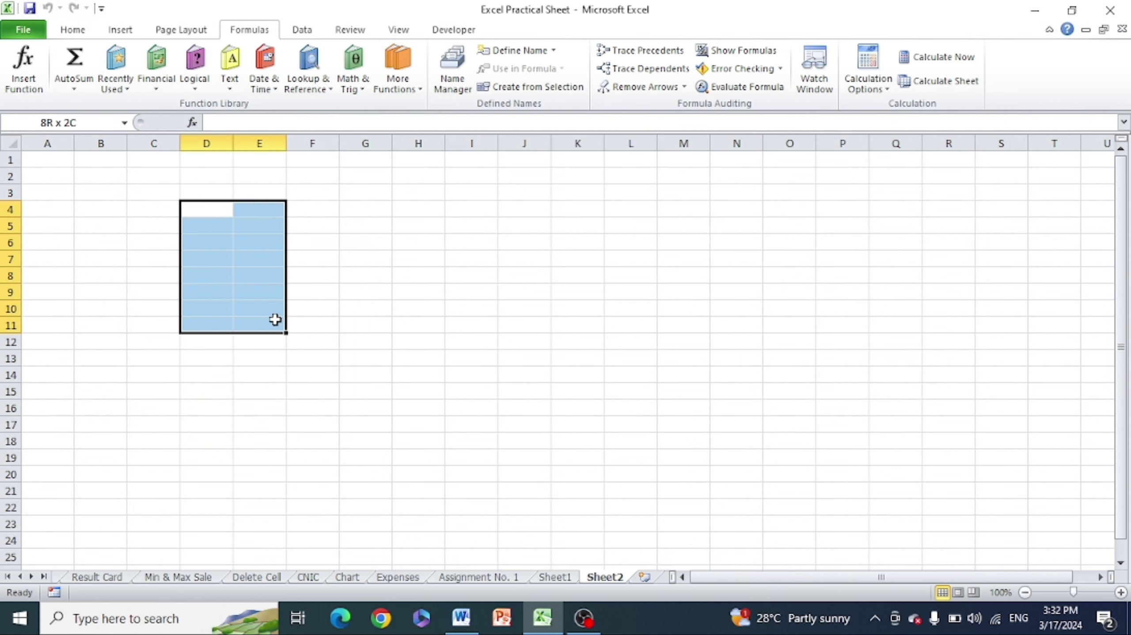
left_click_drag(399, 317, 412, 278)
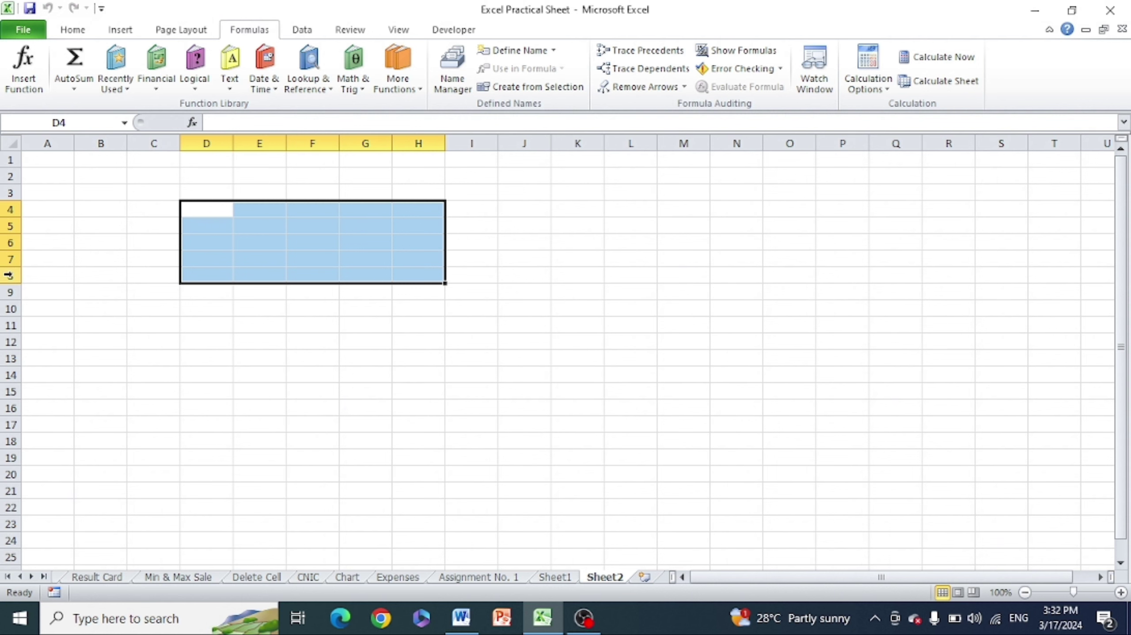
left_click(84, 30)
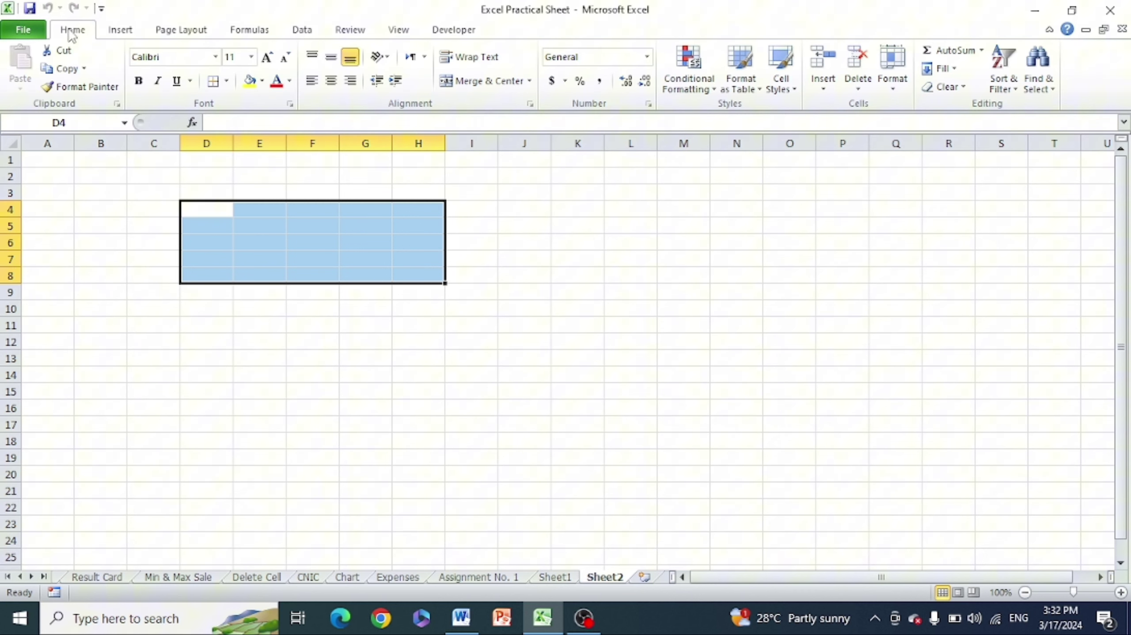
left_click(226, 81)
left_click(254, 212)
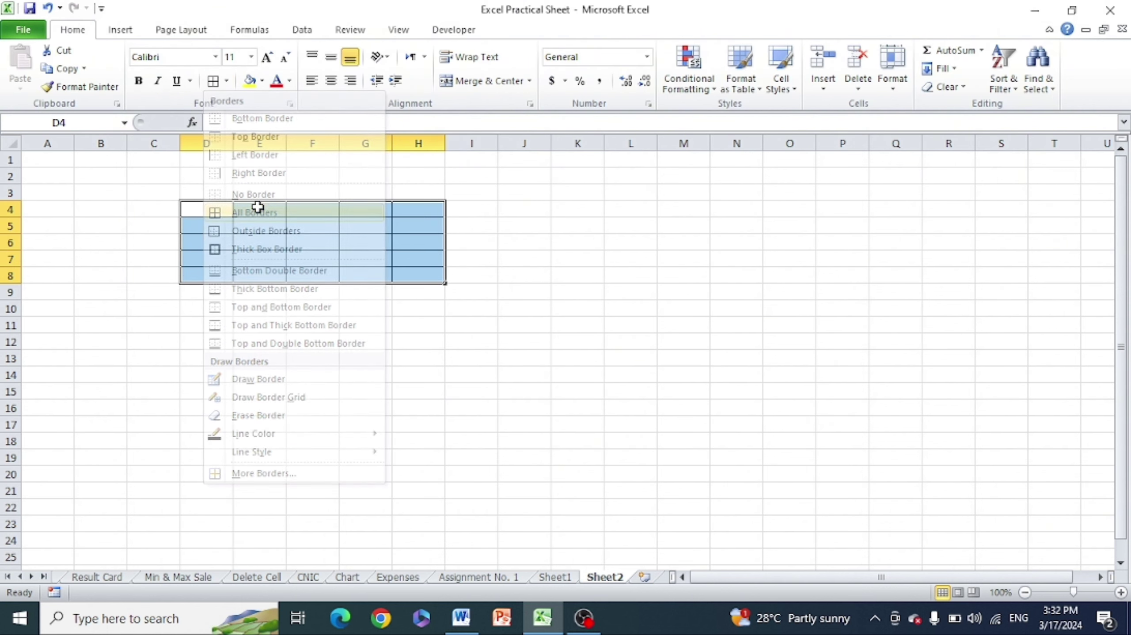
left_click(520, 271)
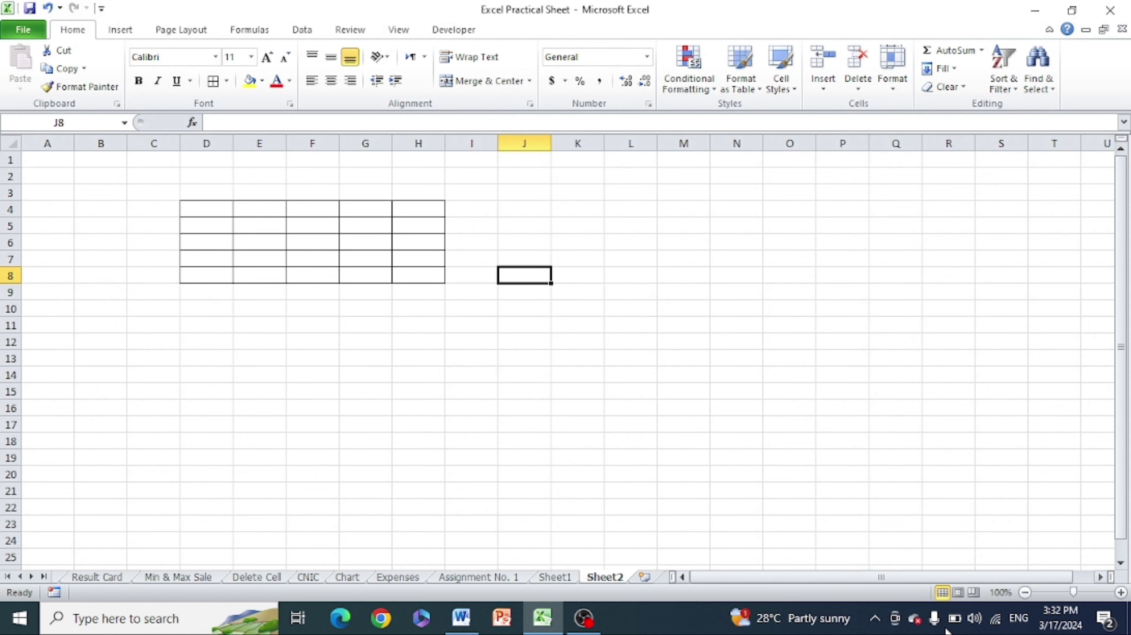
Zoom the sheet in three increments, then return to the Word assignment
left_click(1120, 592)
left_click(1121, 592)
left_click(1120, 592)
left_click(1121, 592)
left_click(1120, 592)
left_click(1120, 592)
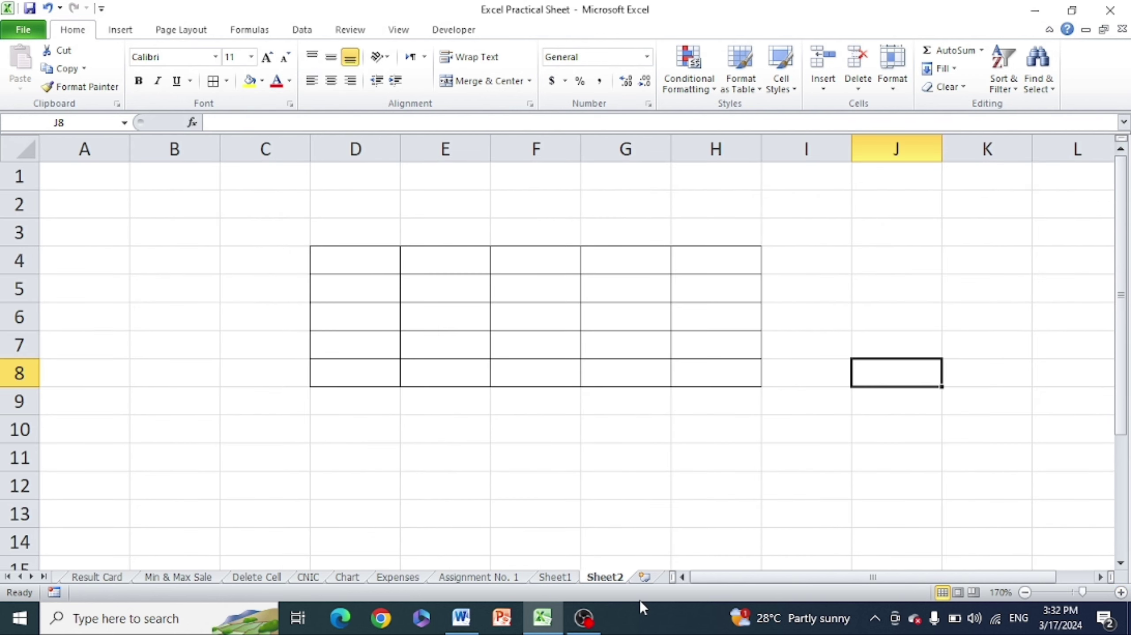
left_click(470, 625)
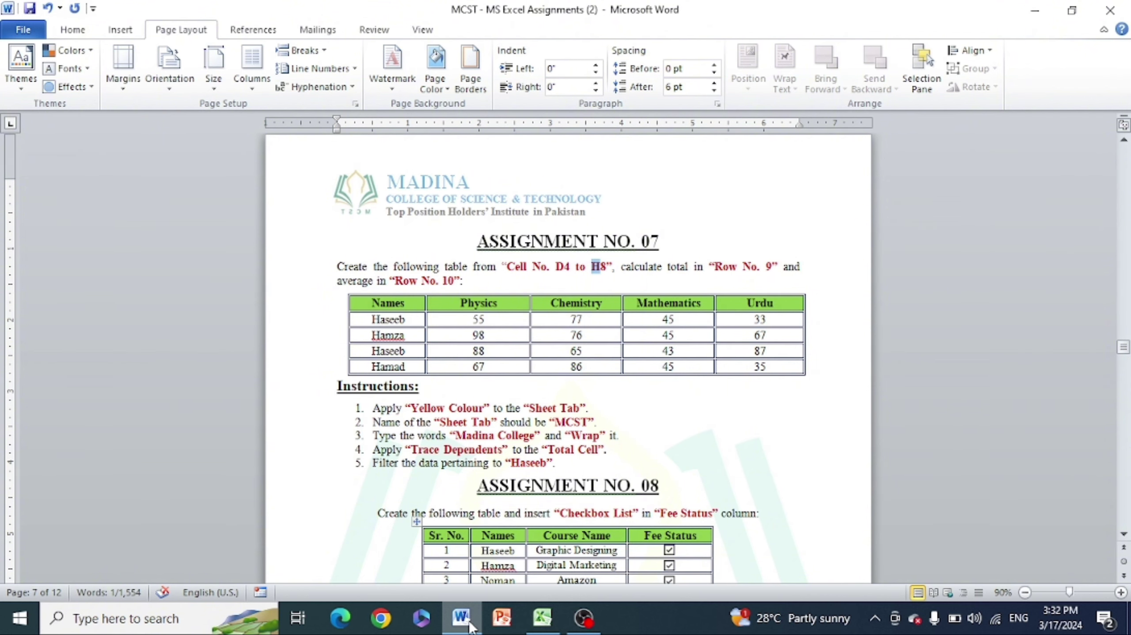
Recheck the Word instructions and come back to the spreadsheet
key("alt+Tab")
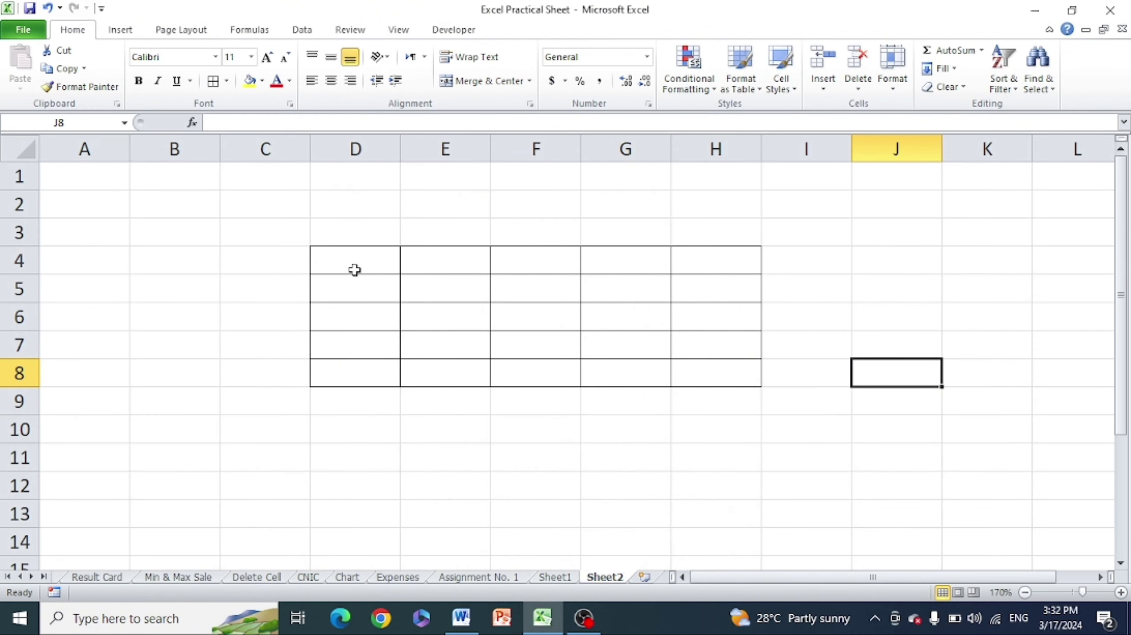
left_click(462, 623)
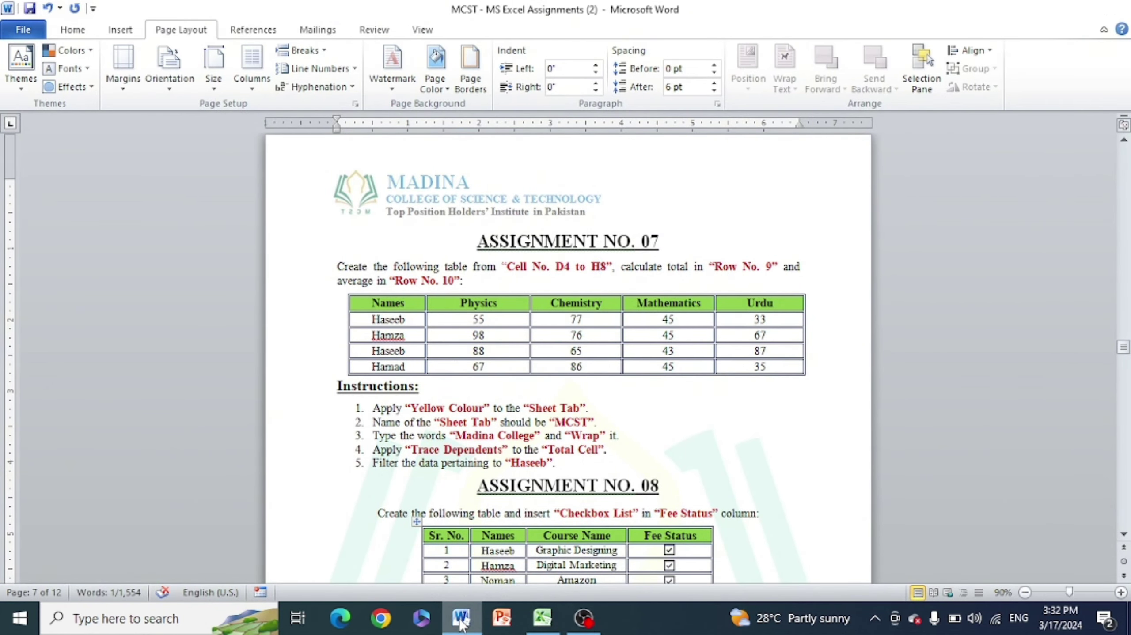
left_click(461, 623)
Type the headers Name, Urdu, English, Math and Islamiyat across D4:H4
left_click(352, 257)
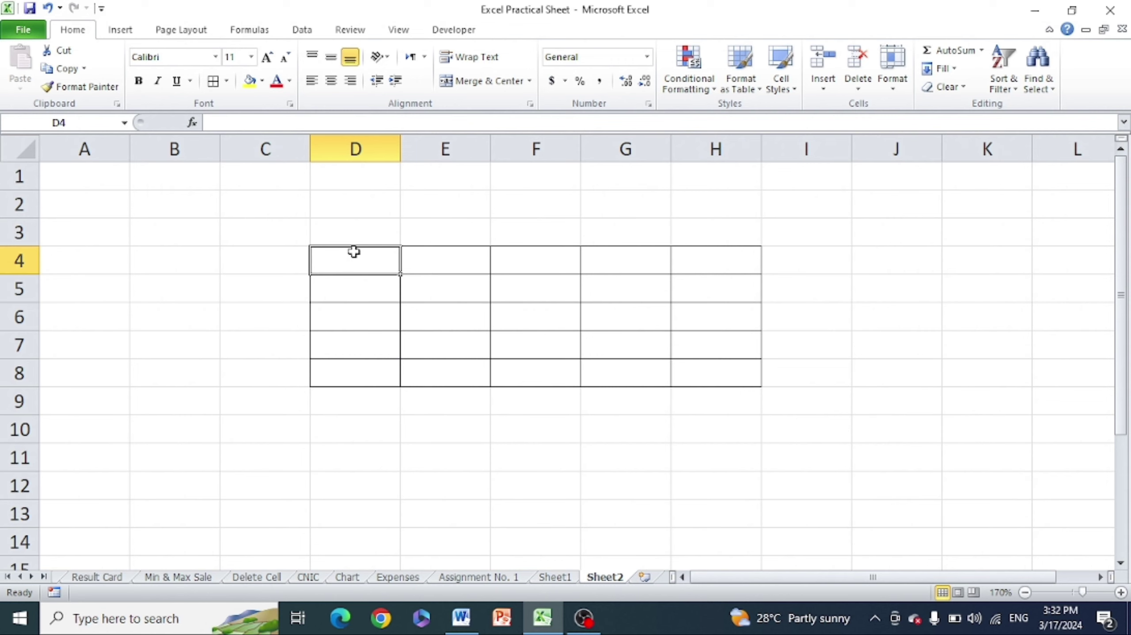
type("Name")
key("Tab")
type("Urdue")
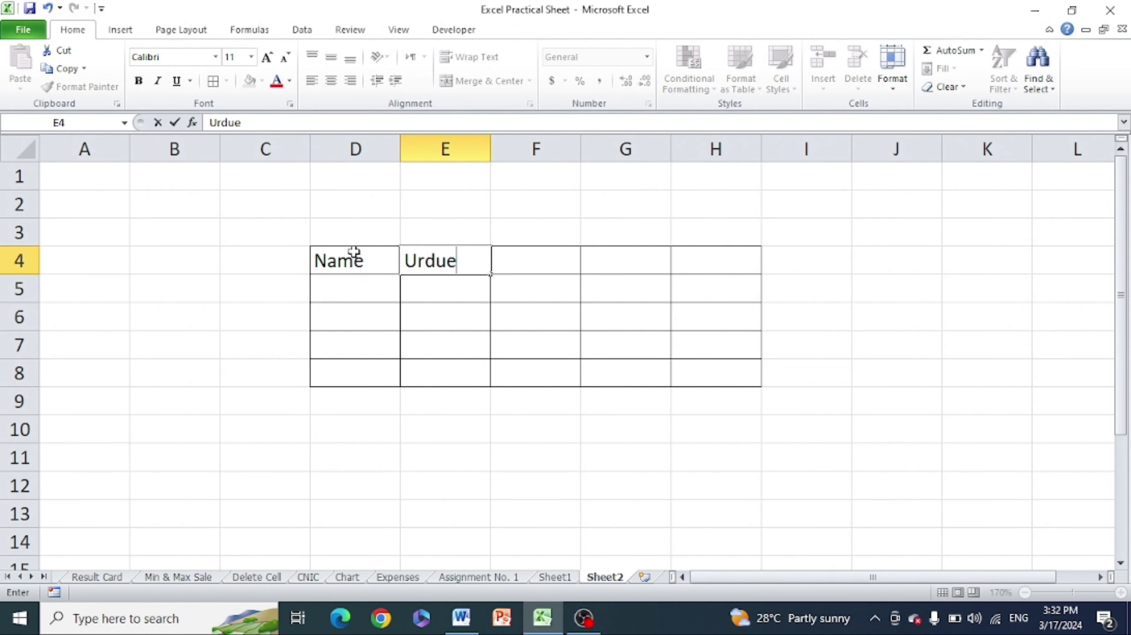
key("BackSpace")
key("Tab")
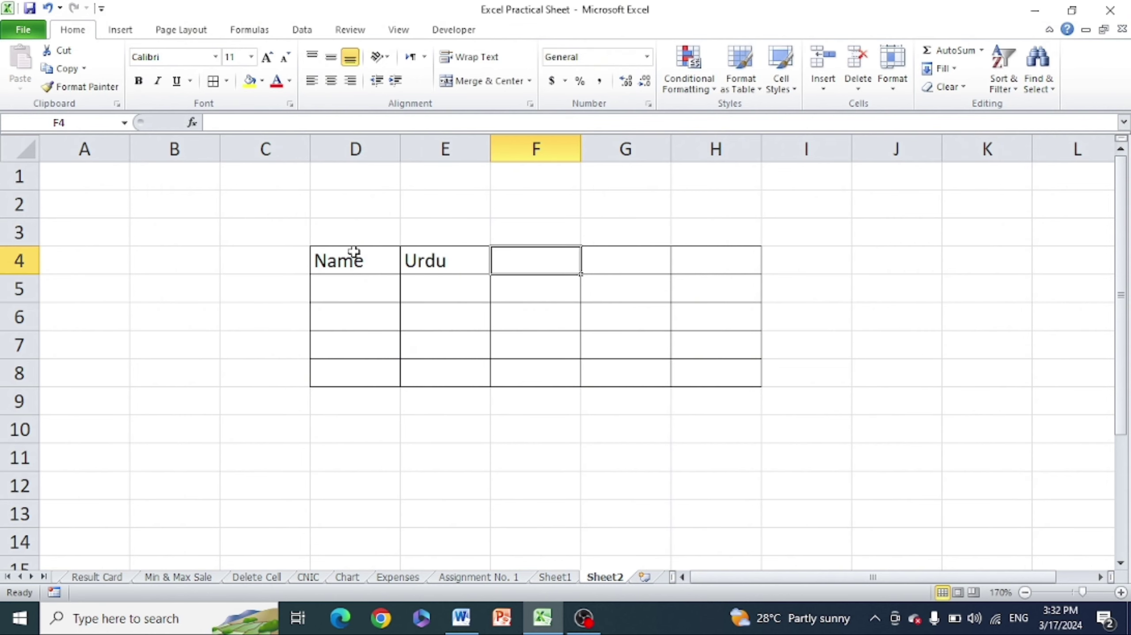
type("Eng")
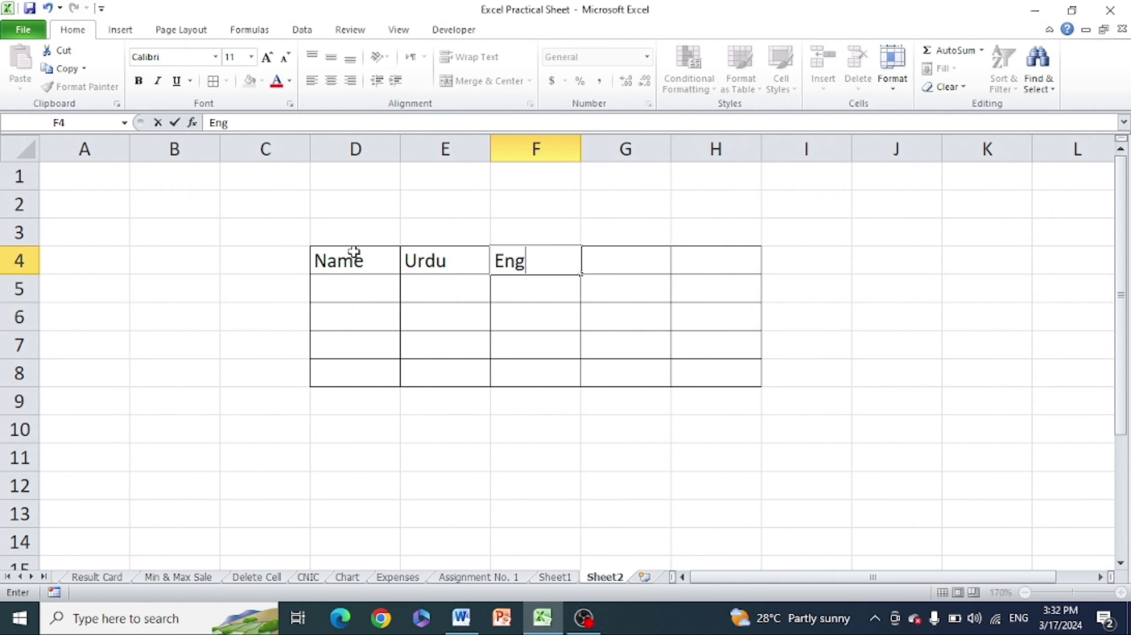
type("lish")
key("Tab")
type("Ma")
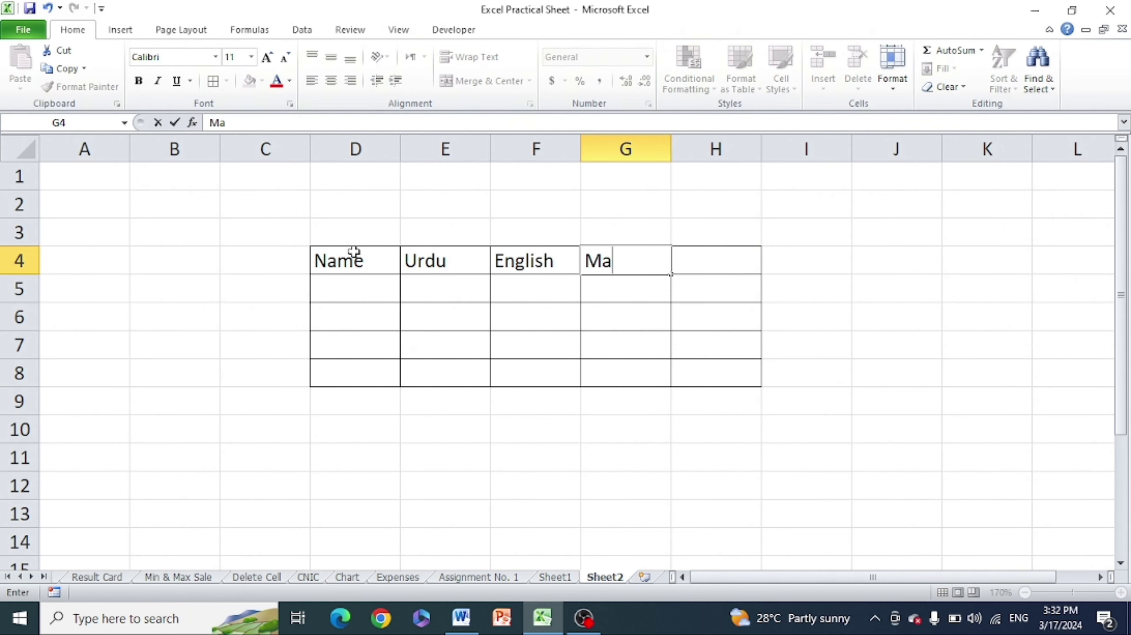
type("th")
key("Tab")
type("Isl")
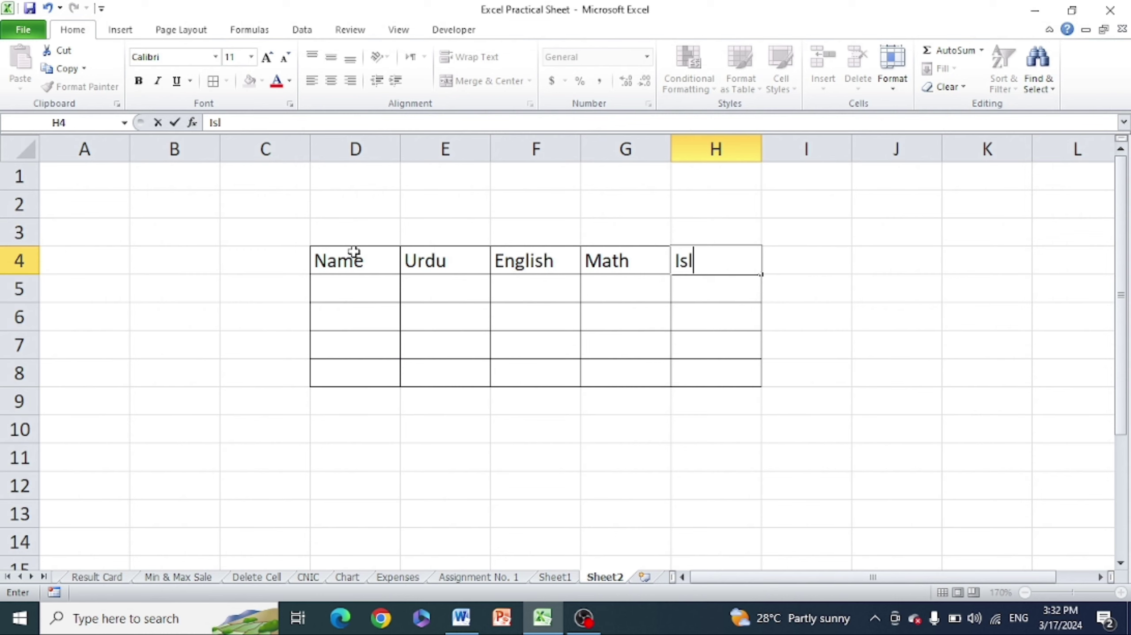
type("amiyat")
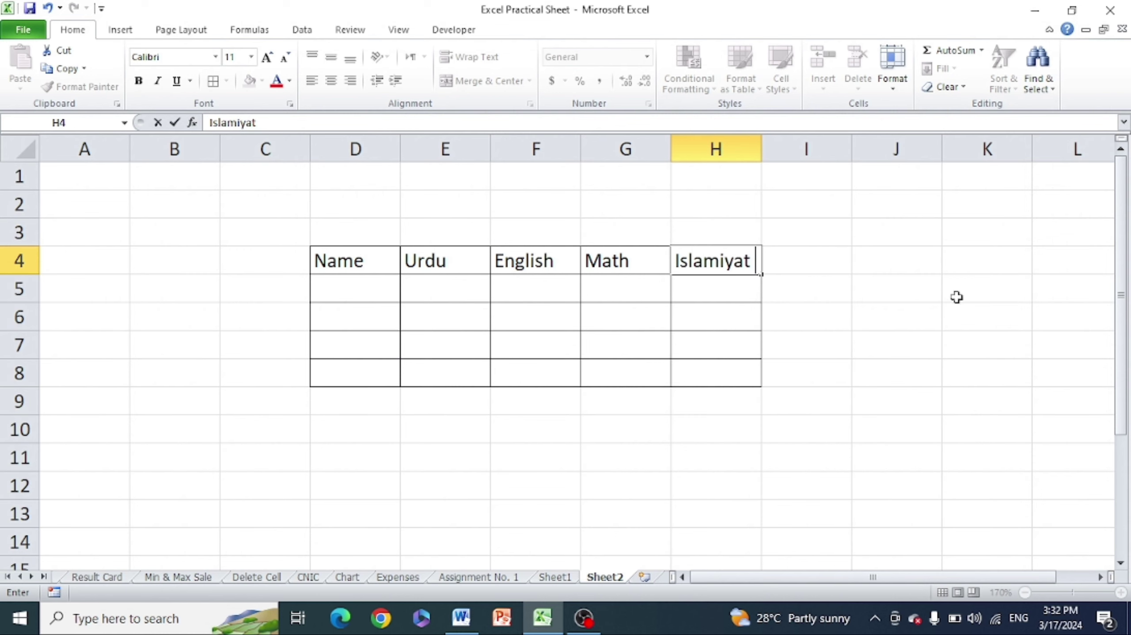
left_click(988, 299)
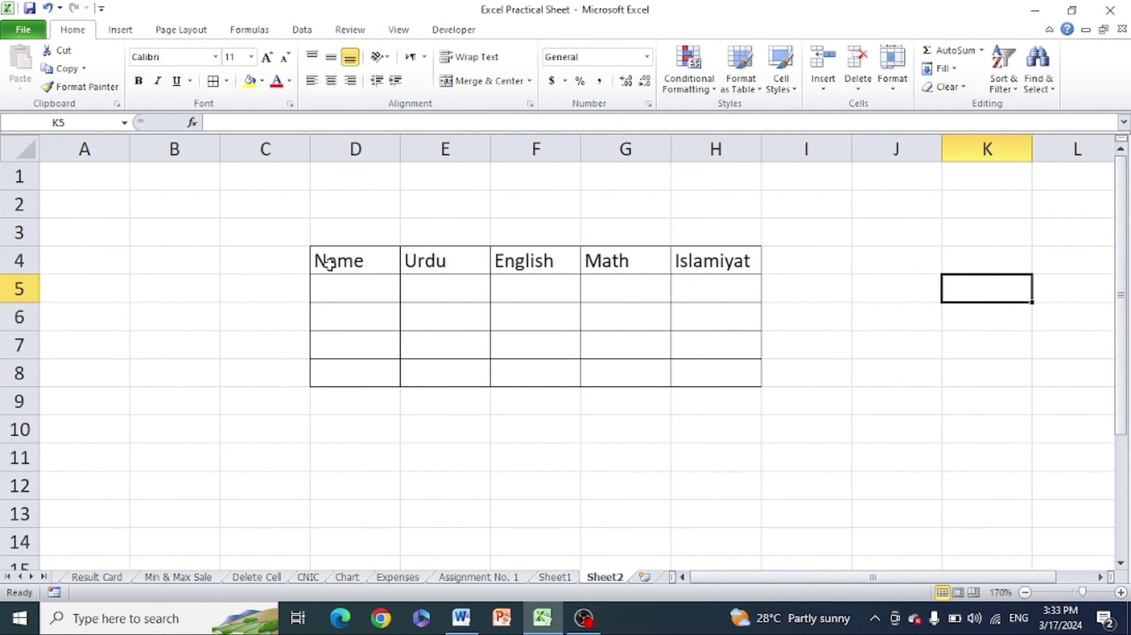
Fill the header row D4:H4 with green
mouse_move(329, 263)
left_mouse_down()
mouse_move(677, 288)
mouse_move(719, 265)
left_mouse_up()
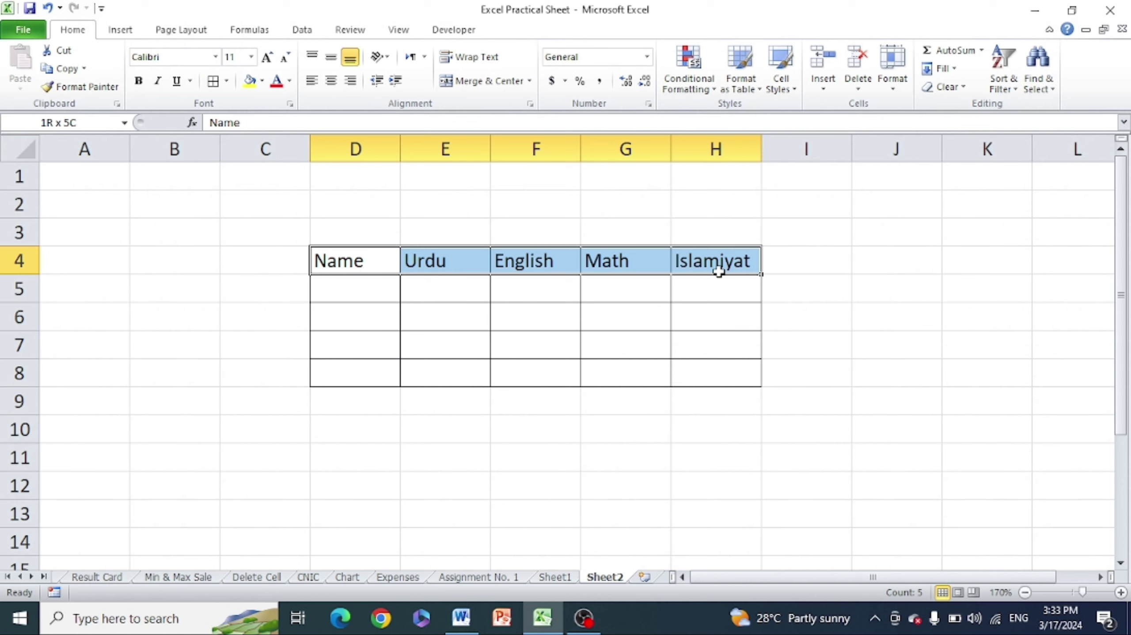
left_click(263, 81)
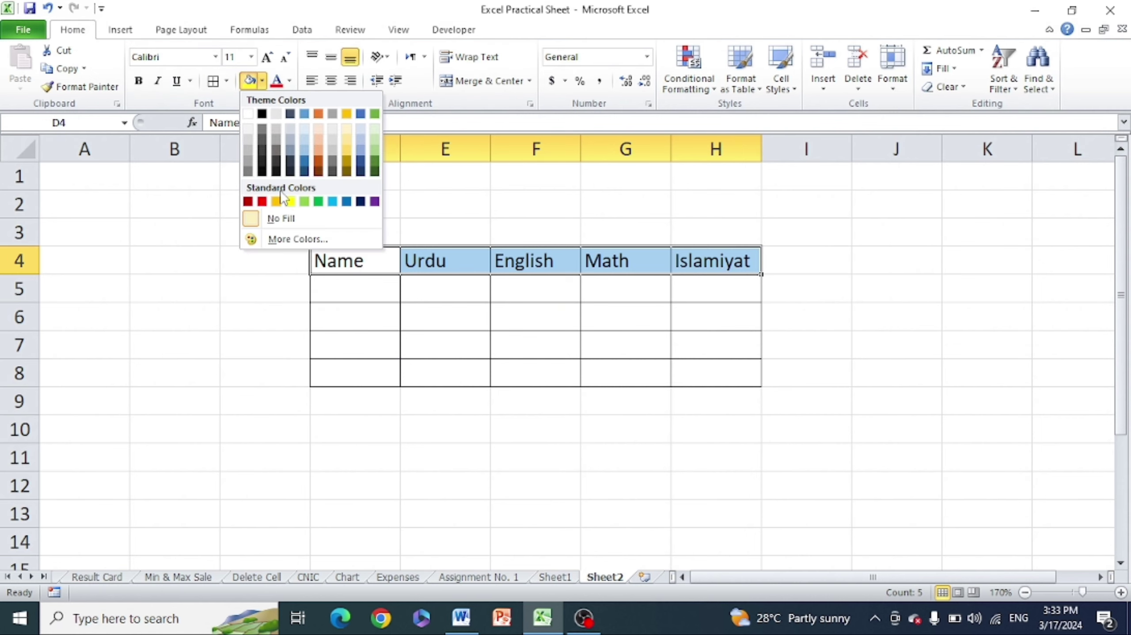
left_click(305, 203)
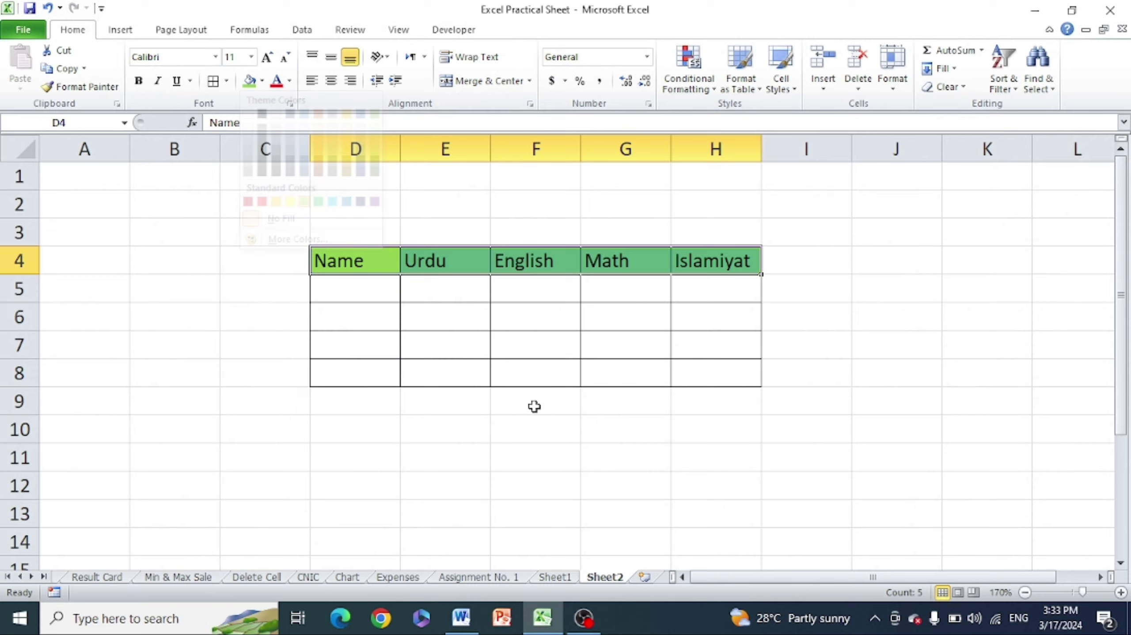
left_click(604, 449)
List the names Haseeb, talha and Haseeb down D5:D7
left_click(461, 619)
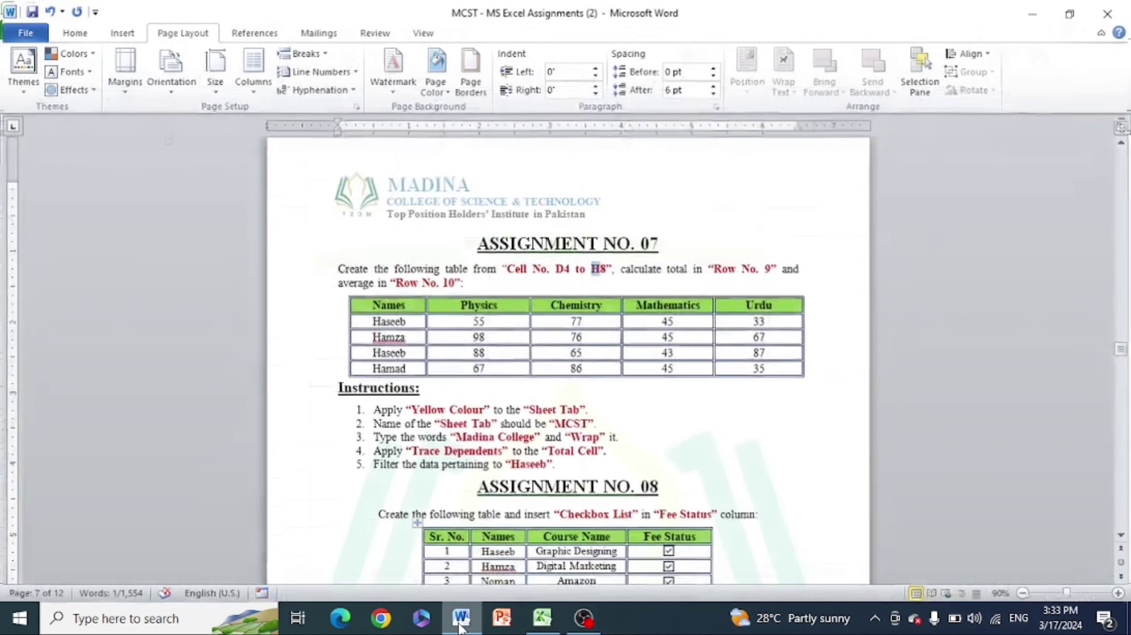
left_click(460, 627)
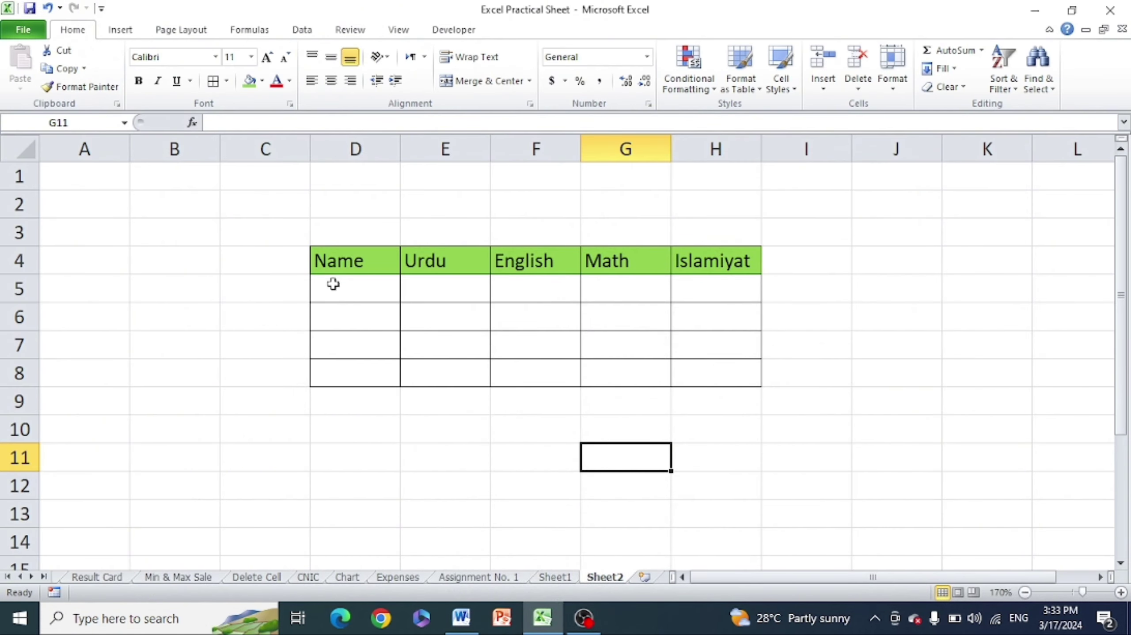
left_click(348, 284)
type("Hasee")
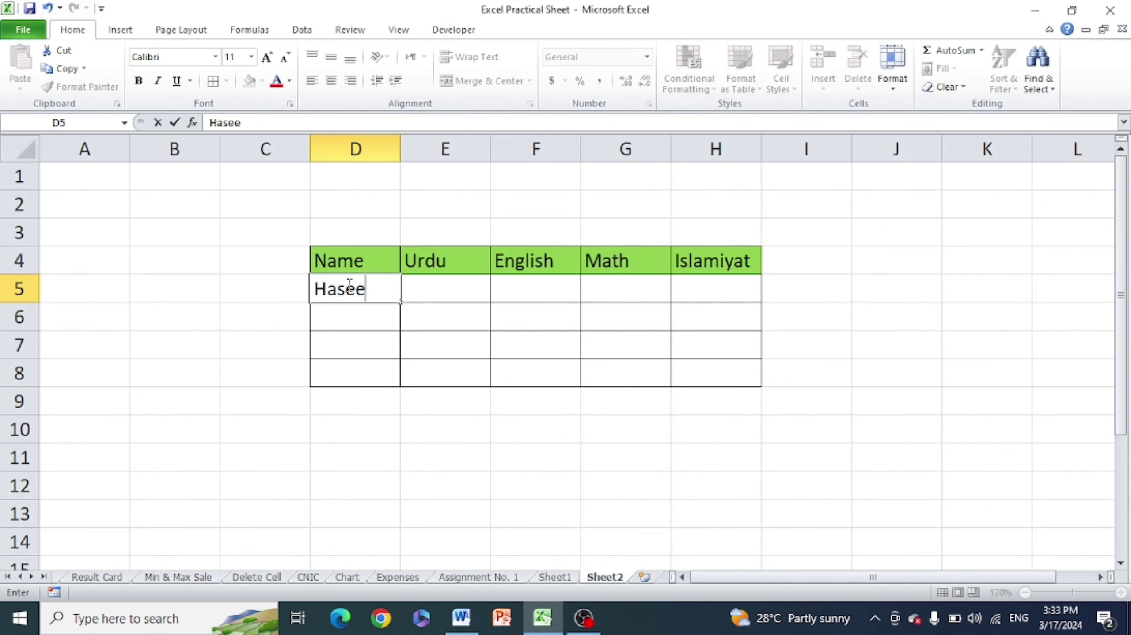
type("b")
key("Return")
type("talha")
key("Return")
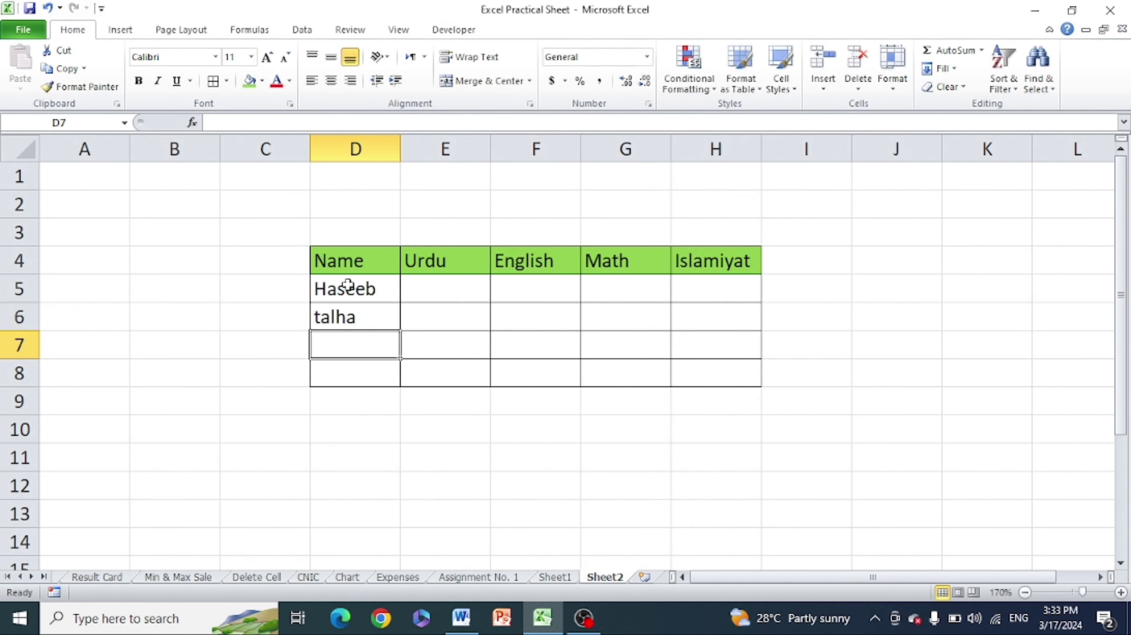
type("H")
key("Return")
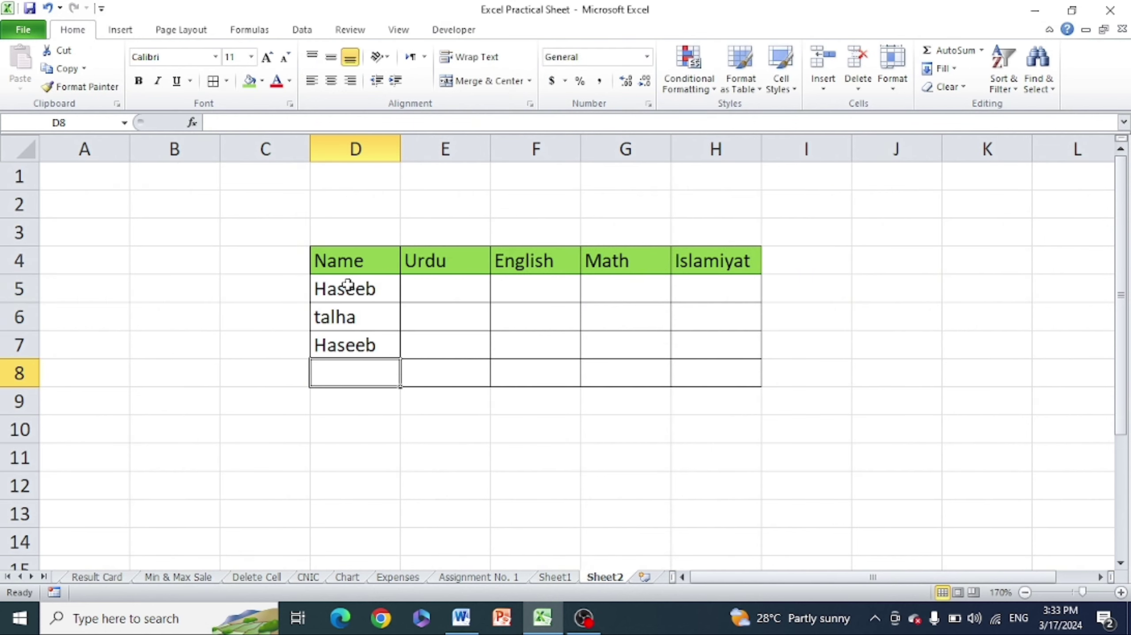
Add Qasim in D8 and Urdu marks 33, 55, 66, 77 in E5:E8
type("Qasim")
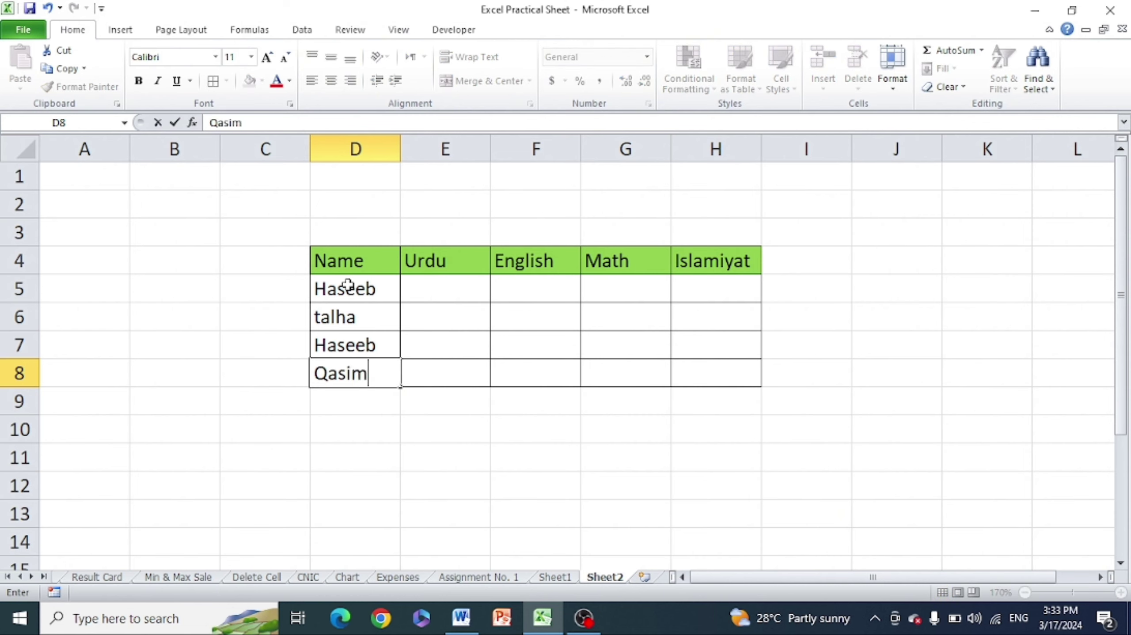
left_click(435, 295)
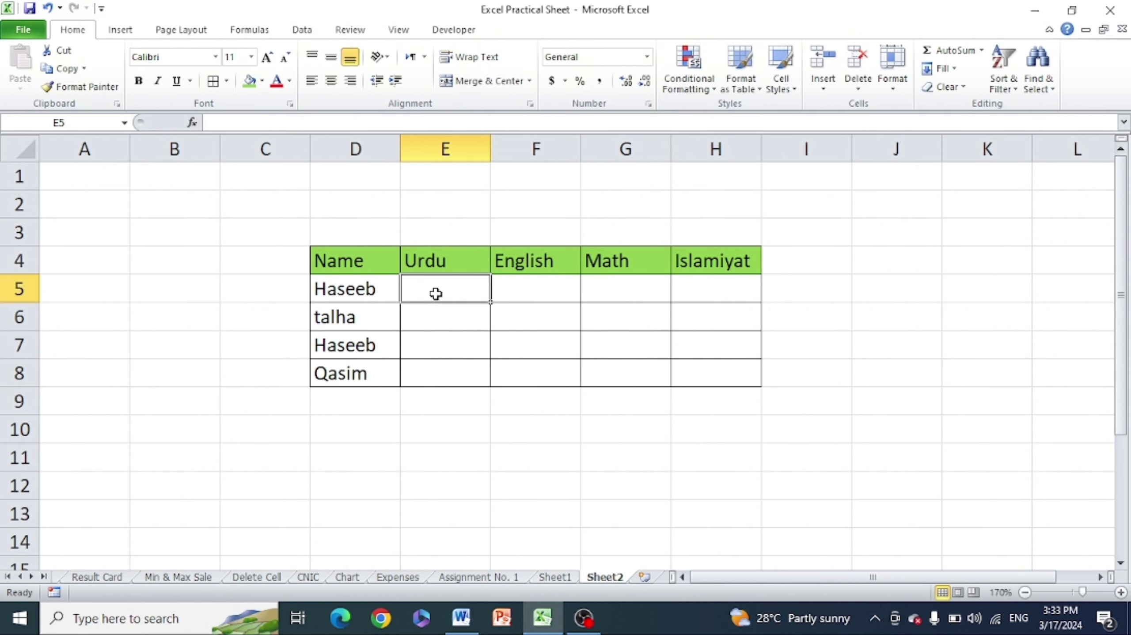
type("33 55 66 ")
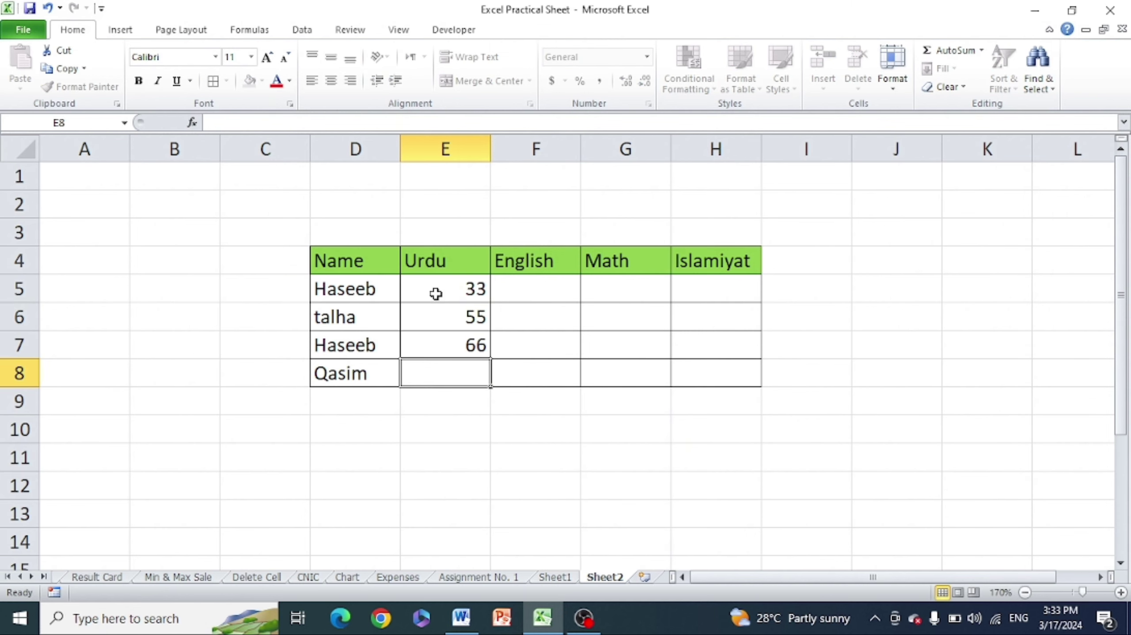
type("77")
key("Tab")
key("Up")
key("Up")
key("Up")
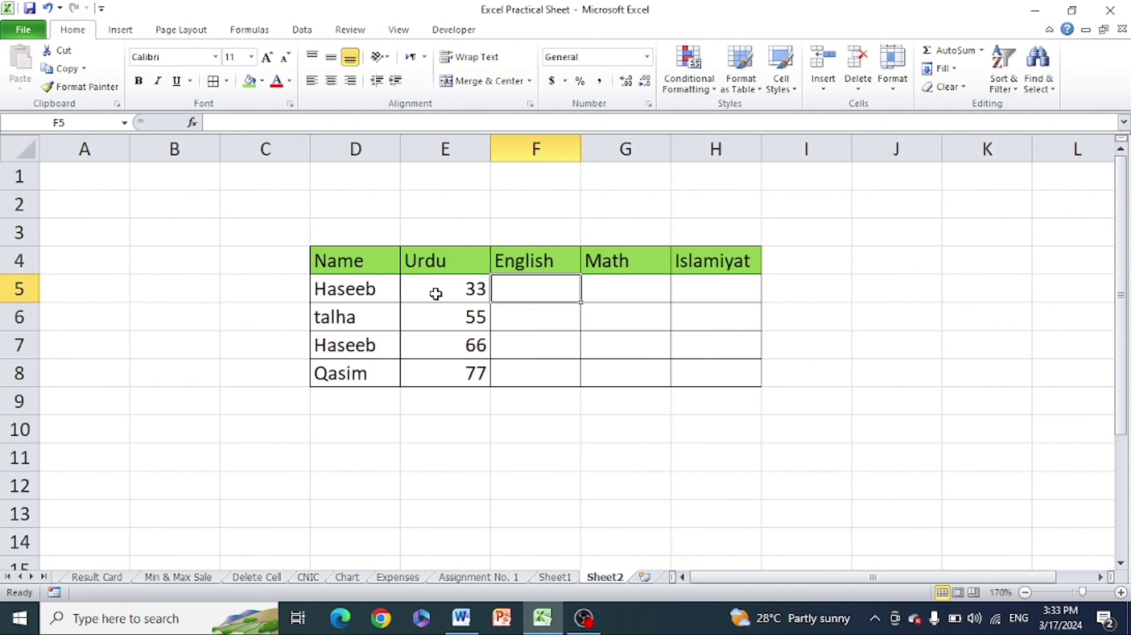
Enter English marks 22, 33, 55, 44 in F5:F8
type("22 33 4 44")
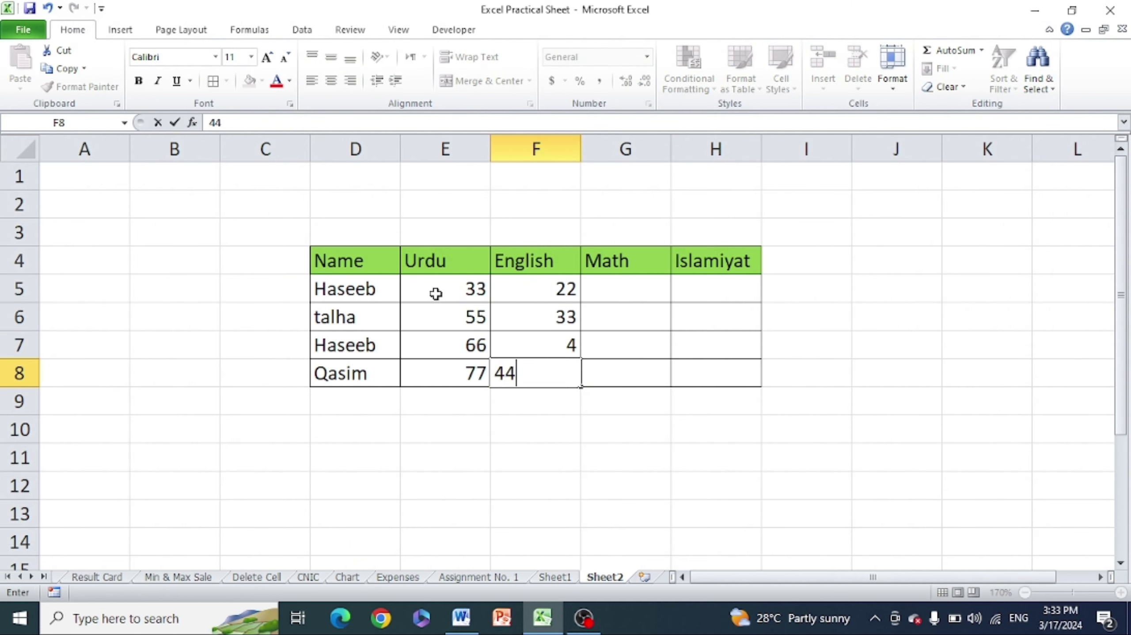
key("Up")
type("55")
key("Tab")
Enter Math marks 22, 44, 55, 66 in G5:G8
key("Up")
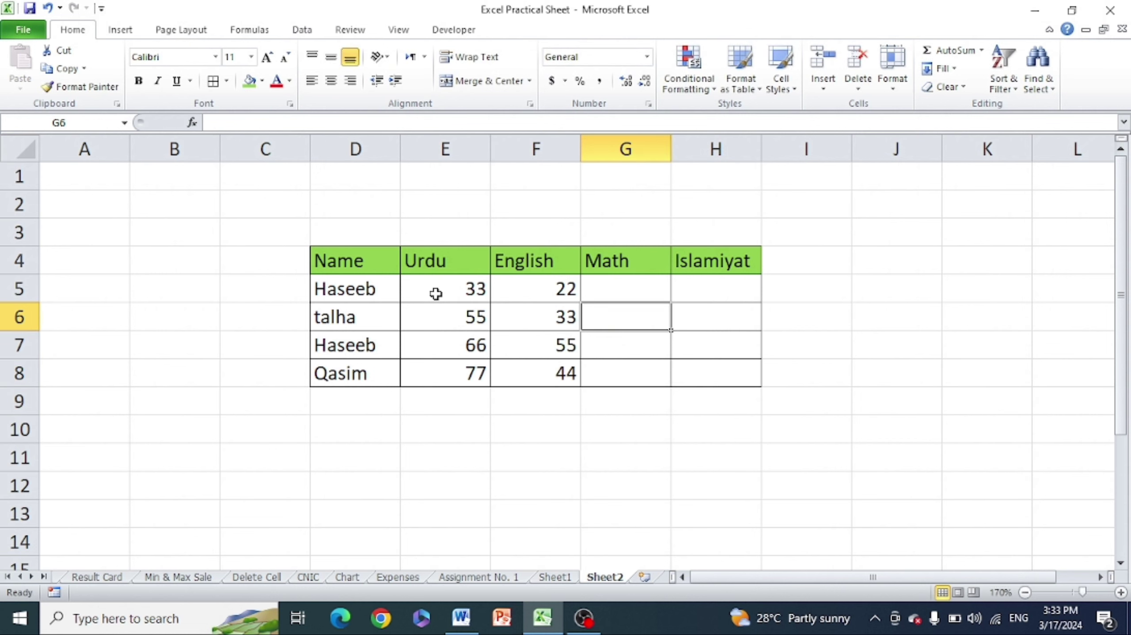
key("Up")
type("22")
key("Return")
type("44")
key("Return")
type("55")
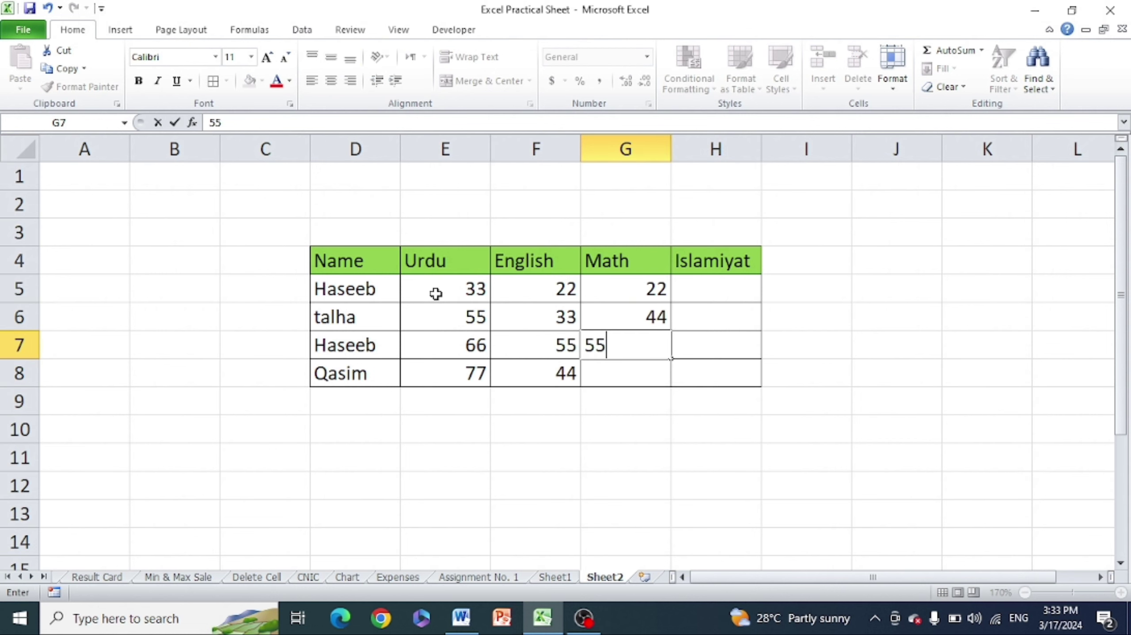
key("Return")
type("66")
key("Return")
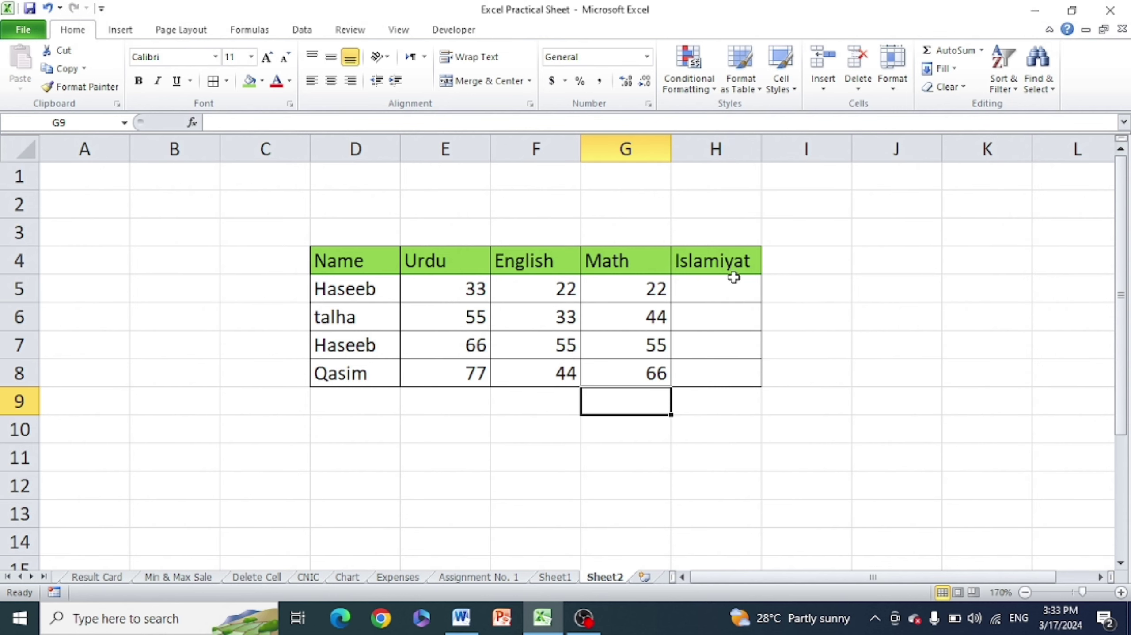
Enter Islamiyat marks 66, 34, 78, 77 in H5:H8, correcting H6 to 34
left_click(733, 277)
type("66")
key("Return")
type("7")
key("Return")
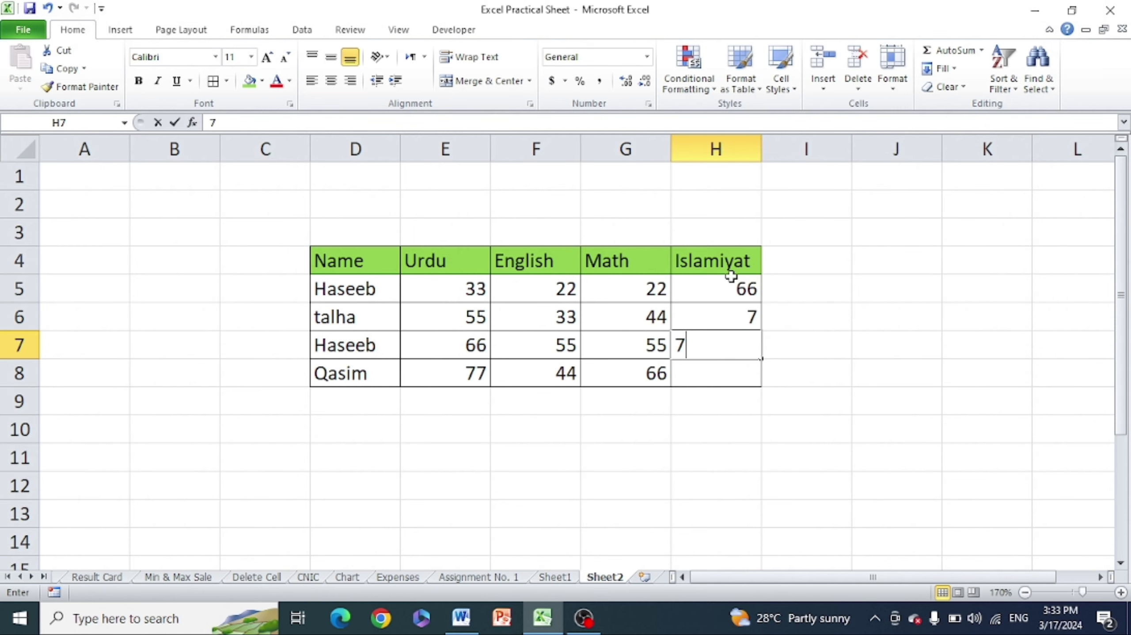
type("8")
key("Return")
type("77")
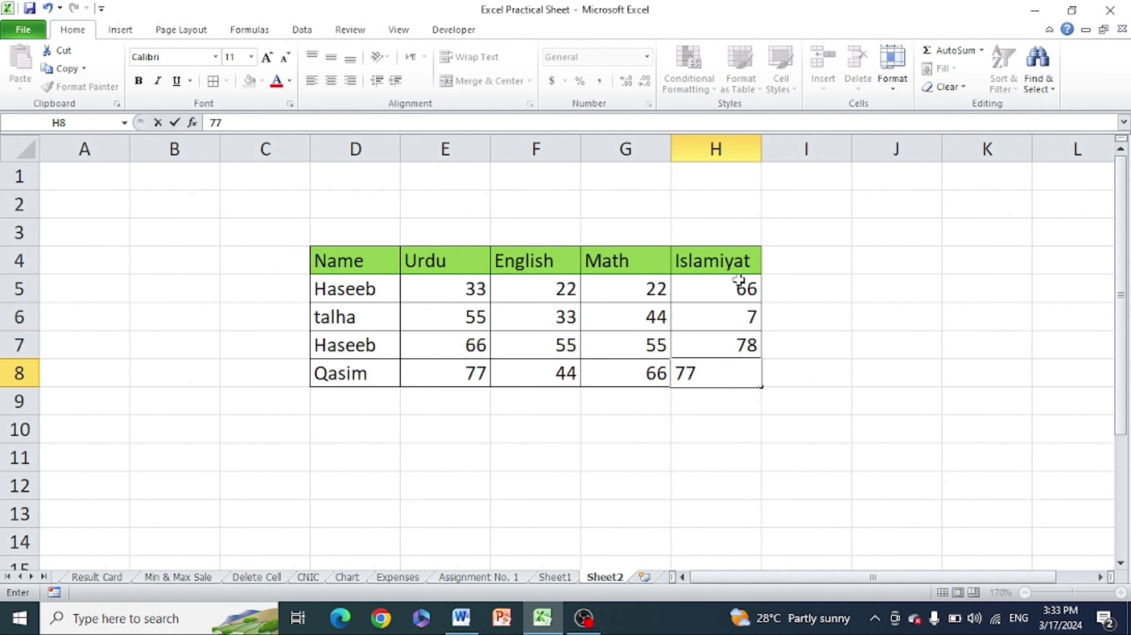
double_click(724, 307)
key("BackSpace")
type("34")
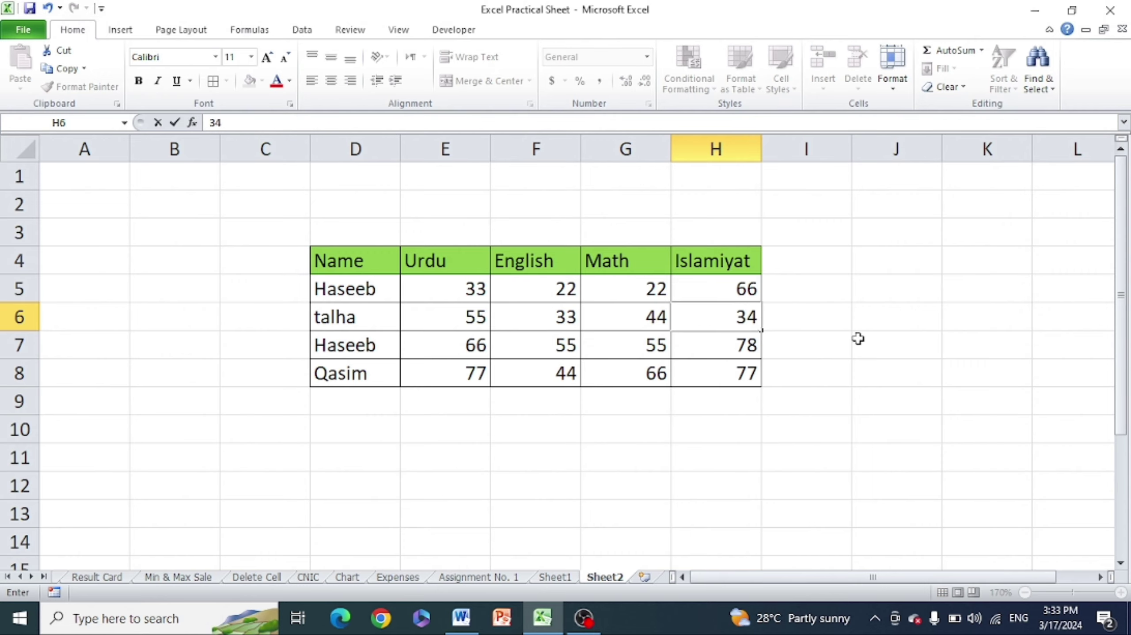
left_click(924, 350)
Glance over the Assignment No. 07 instructions in Word, then switch back to Excel's Sheet2
left_click(463, 619)
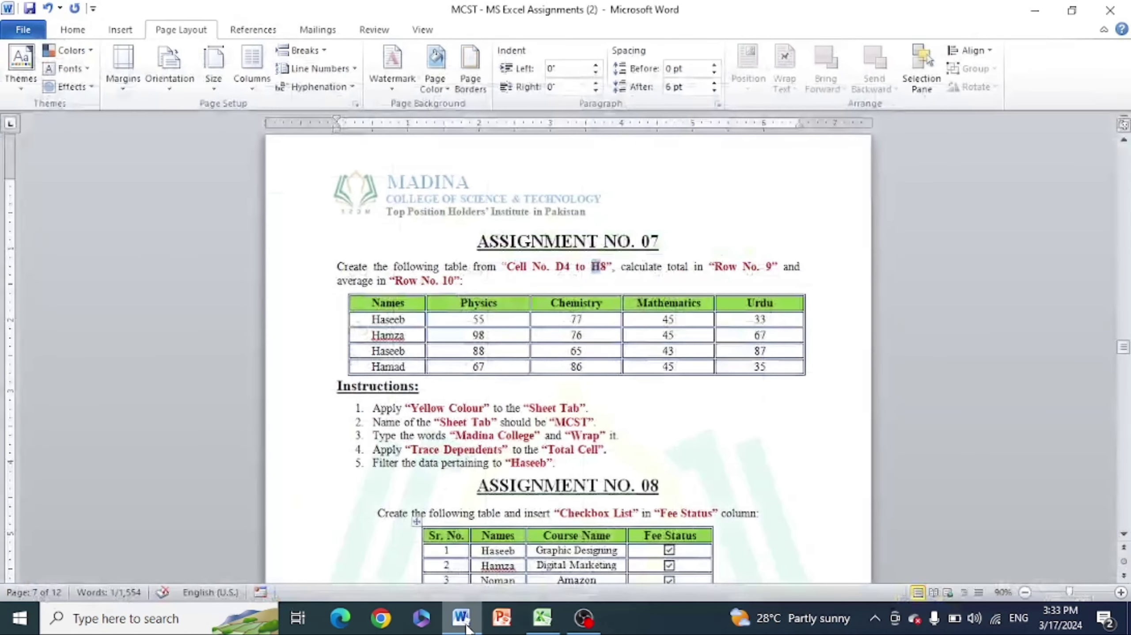
mouse_move(575, 303)
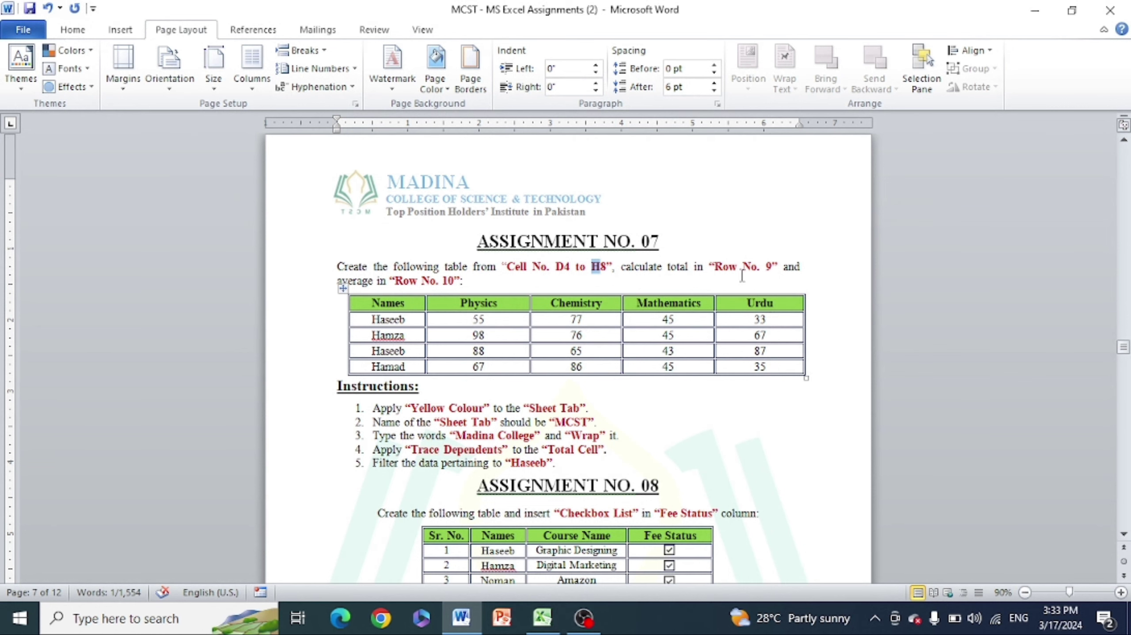
left_click(712, 269)
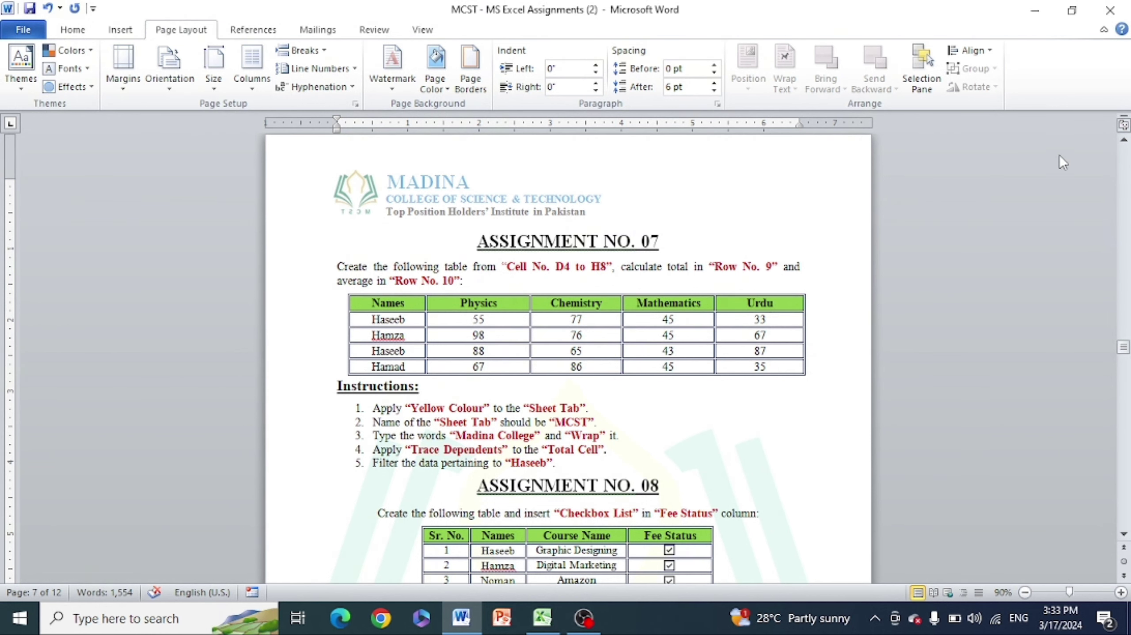
left_click(542, 617)
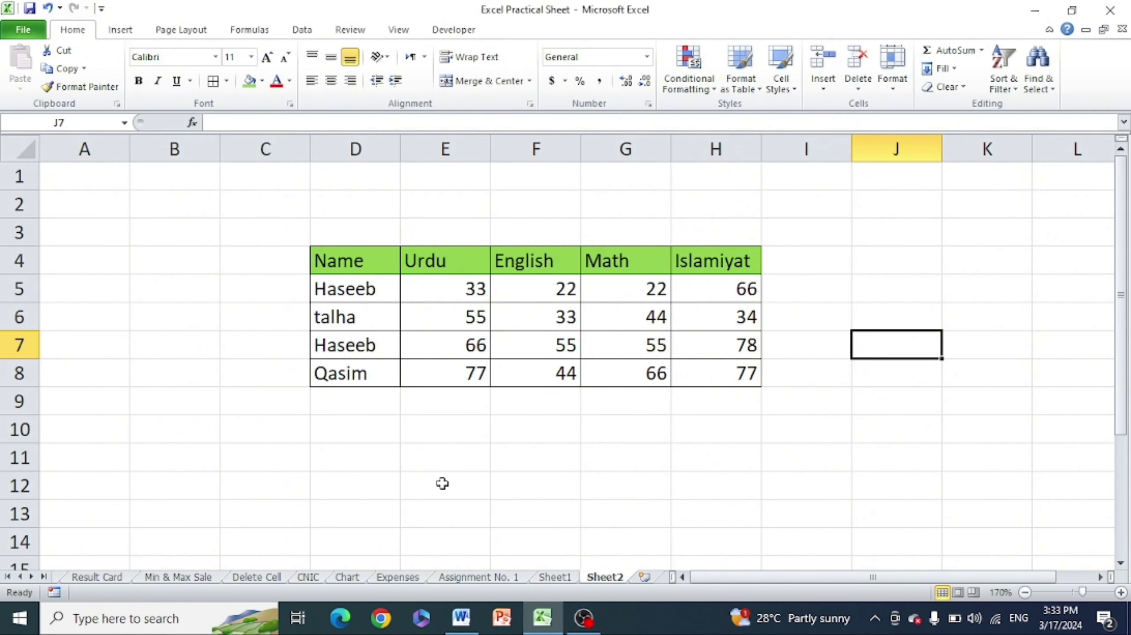
Enter =SUM(E5:E8) in E9 to total the Urdu marks
left_click(18, 373)
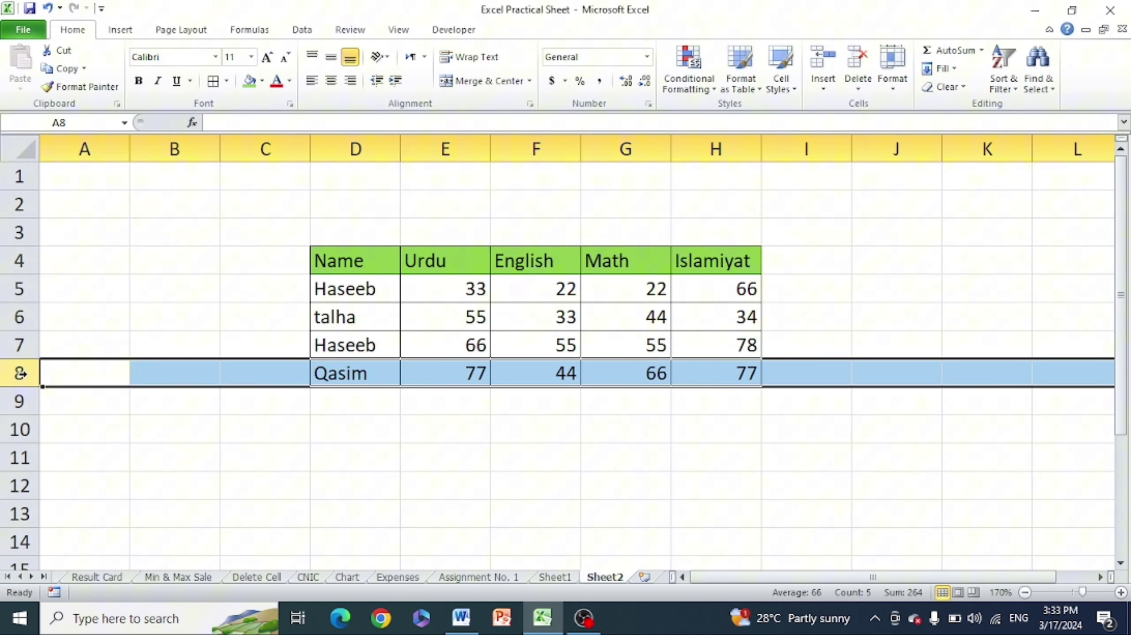
left_click(16, 400)
left_click(483, 423)
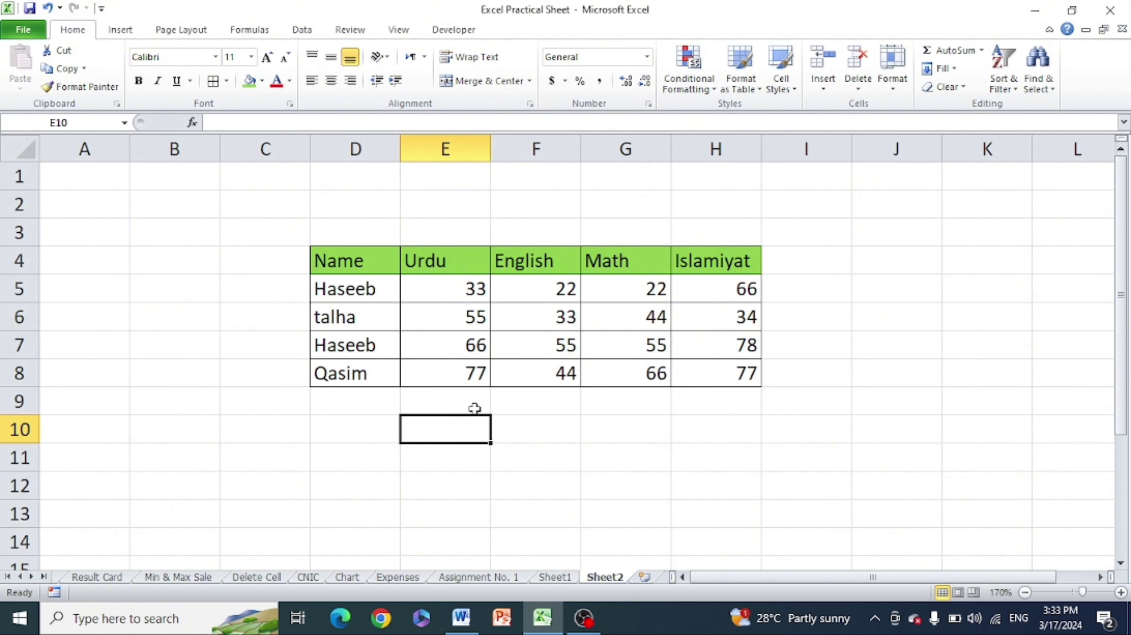
left_click(453, 397)
type("=")
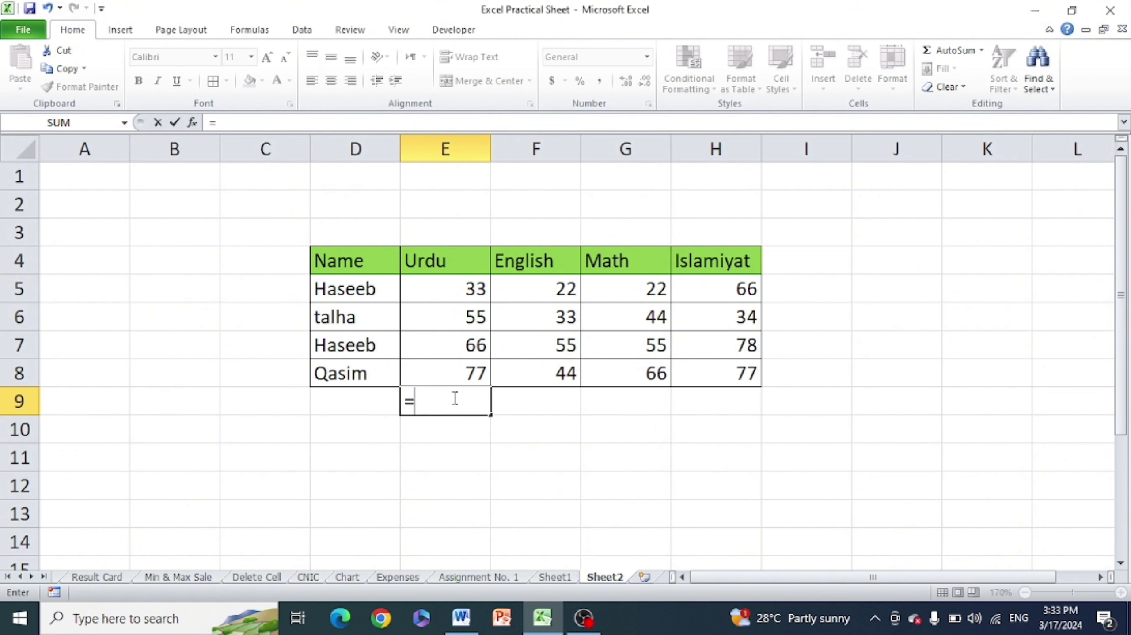
type("sum(")
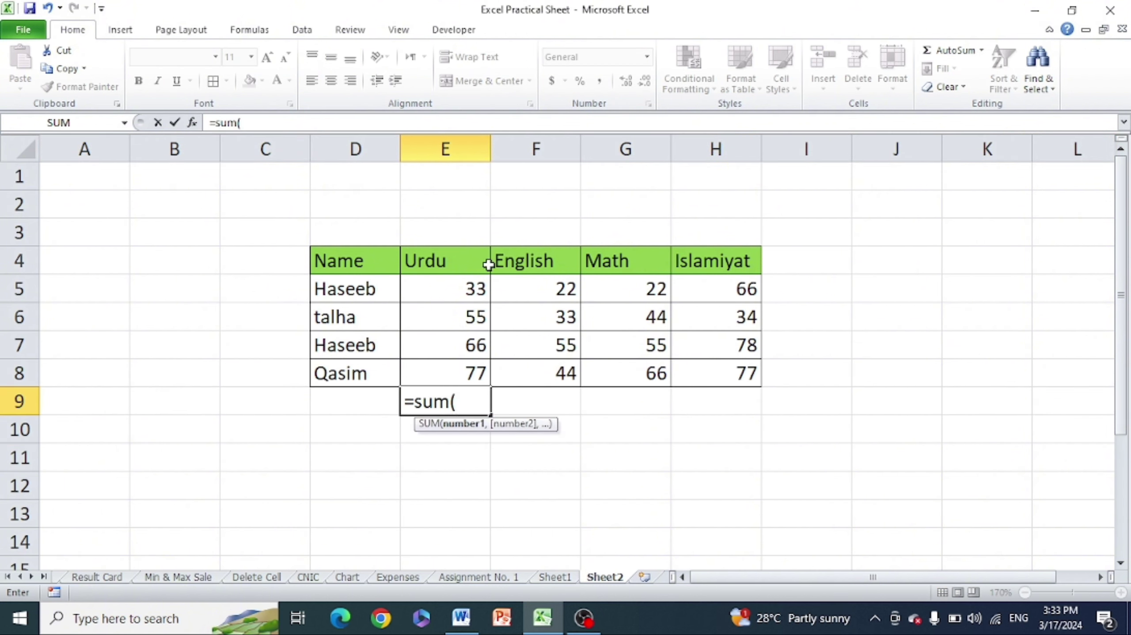
left_click_drag(460, 279, 457, 367)
key("Return")
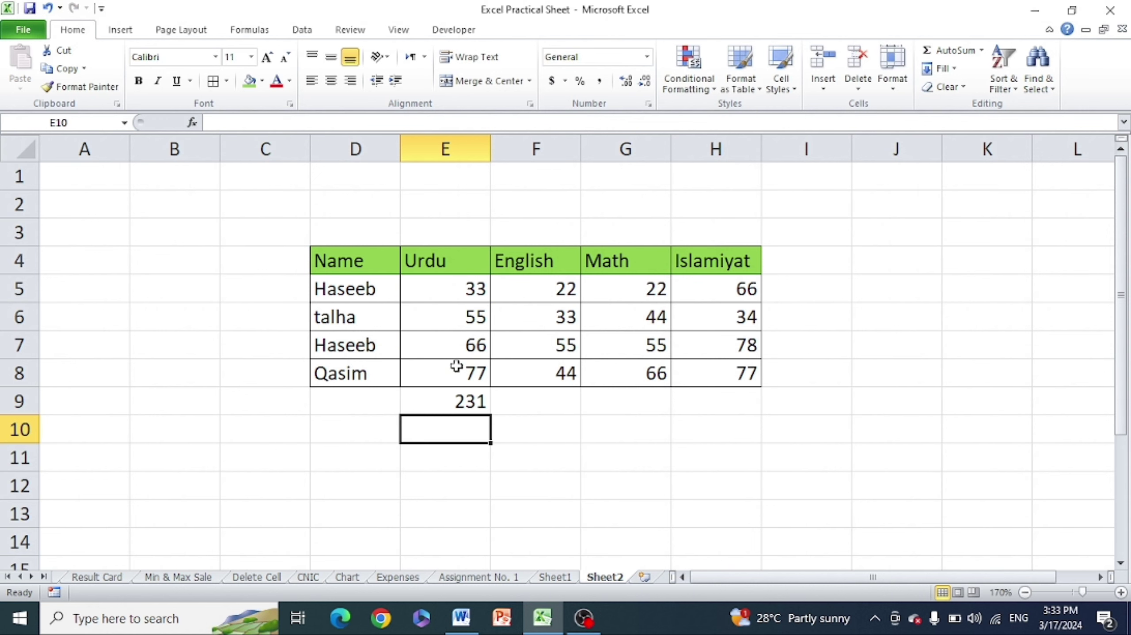
Fill the total formula across to H9 and label D9 'Total'
left_click(460, 401)
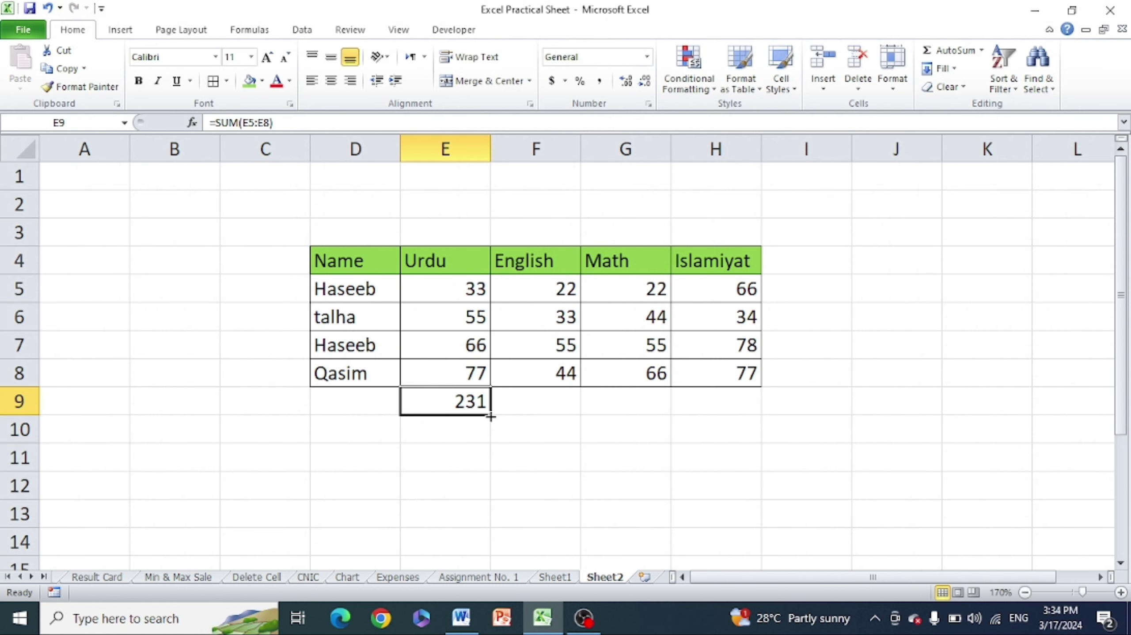
left_click_drag(491, 417, 731, 404)
left_click(911, 351)
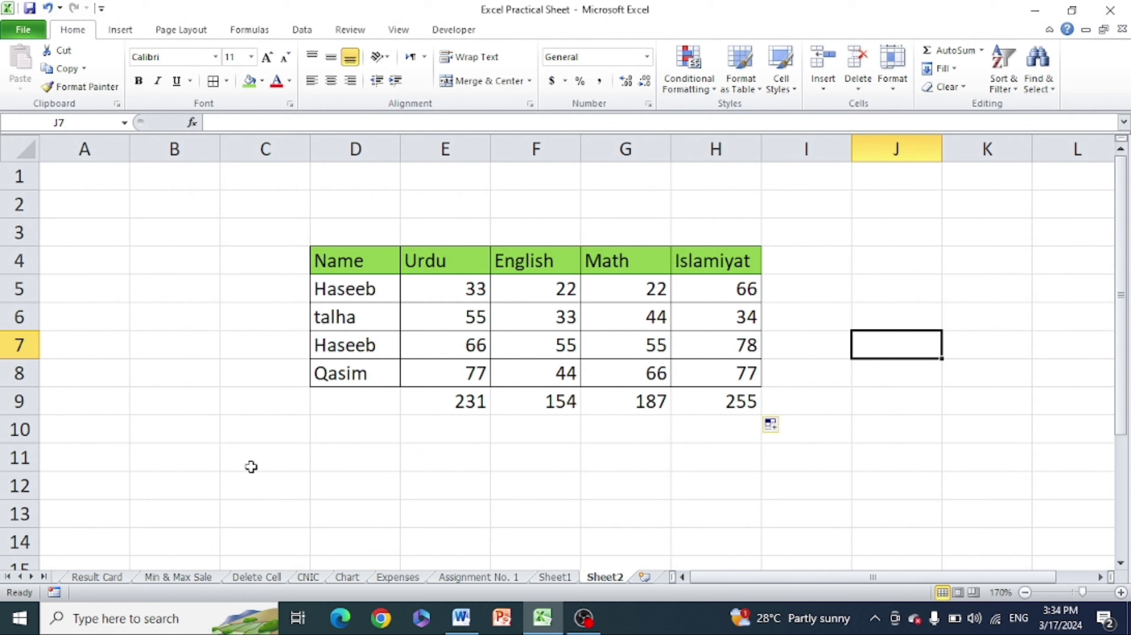
left_click(327, 394)
type("Total")
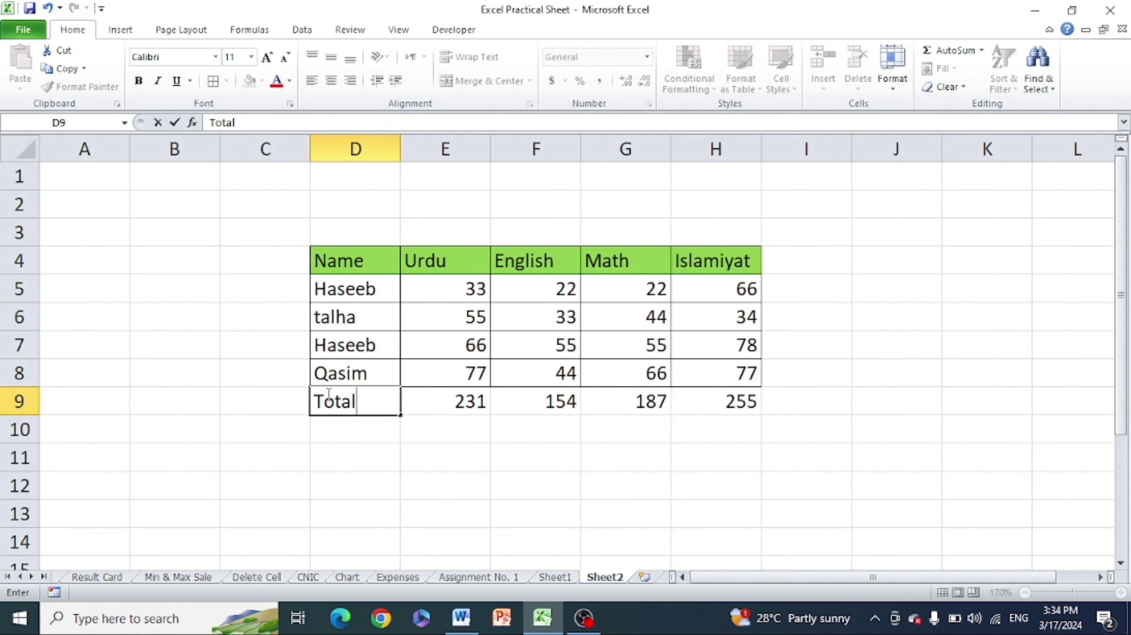
left_click(459, 495)
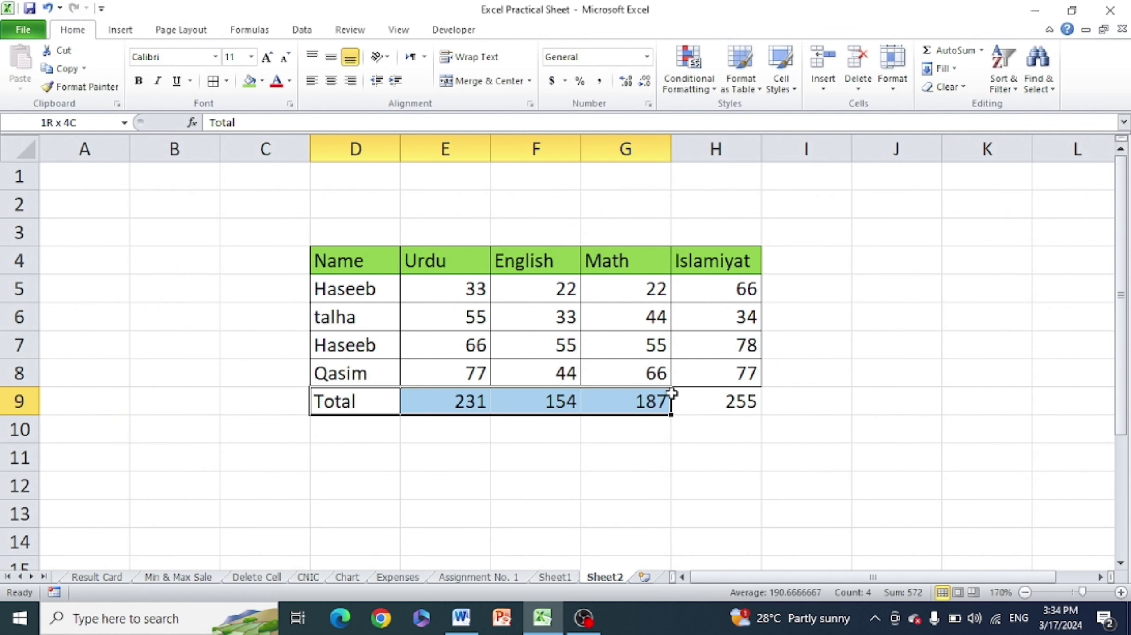
Give D9:H9 all borders, green fill and bold, then check the Word assignment
left_click_drag(341, 403, 694, 398)
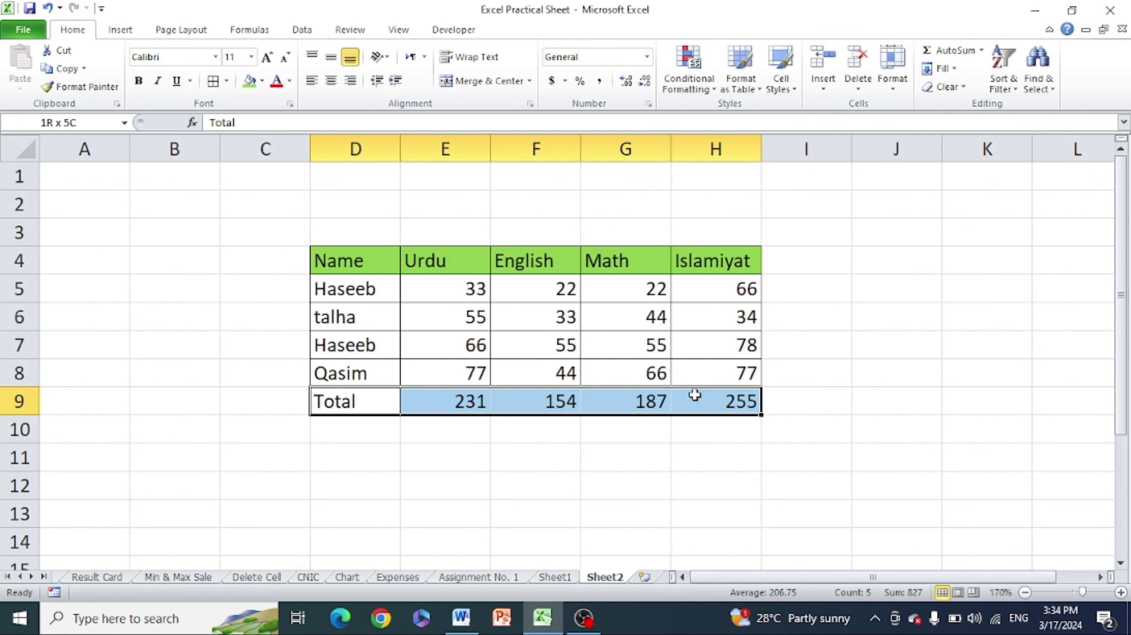
left_click(213, 80)
left_click(244, 81)
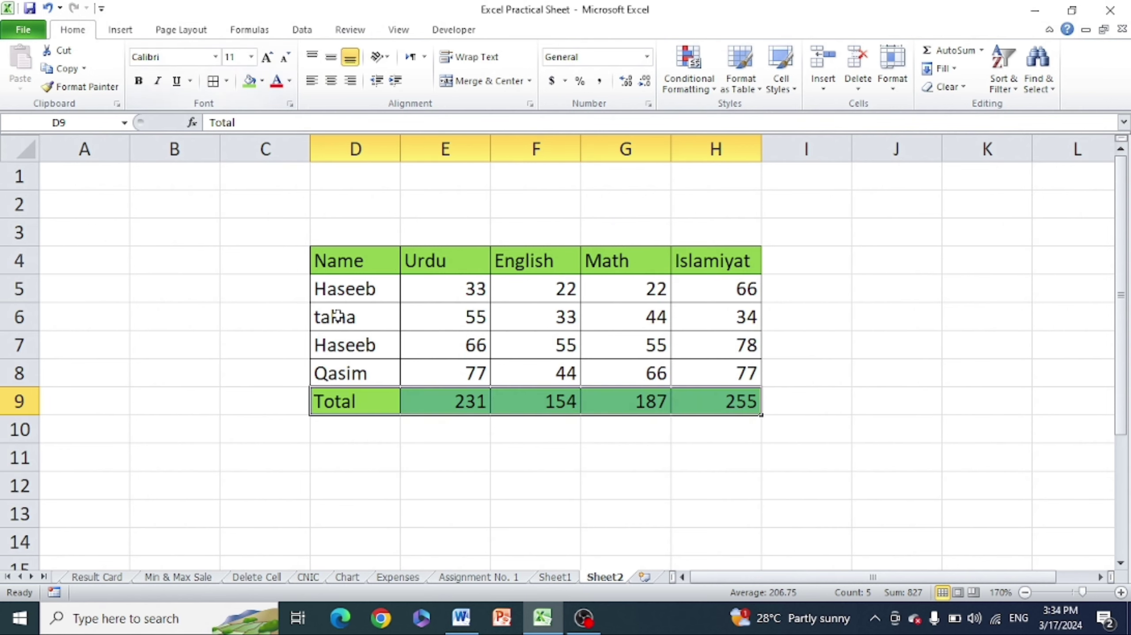
left_click(138, 81)
left_click(811, 335)
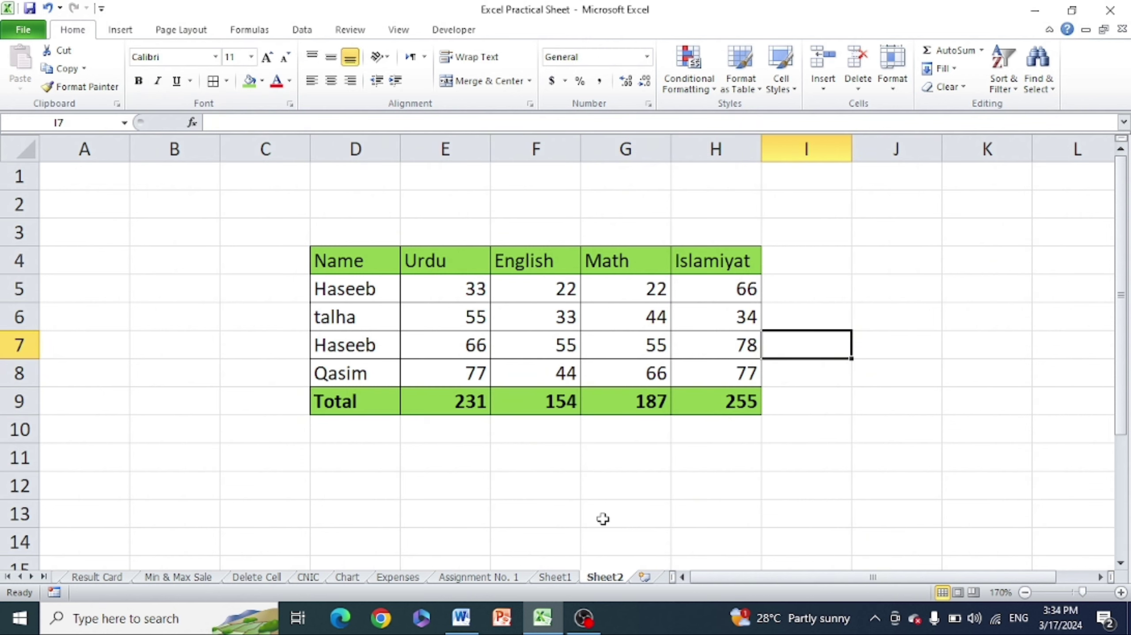
left_click(461, 618)
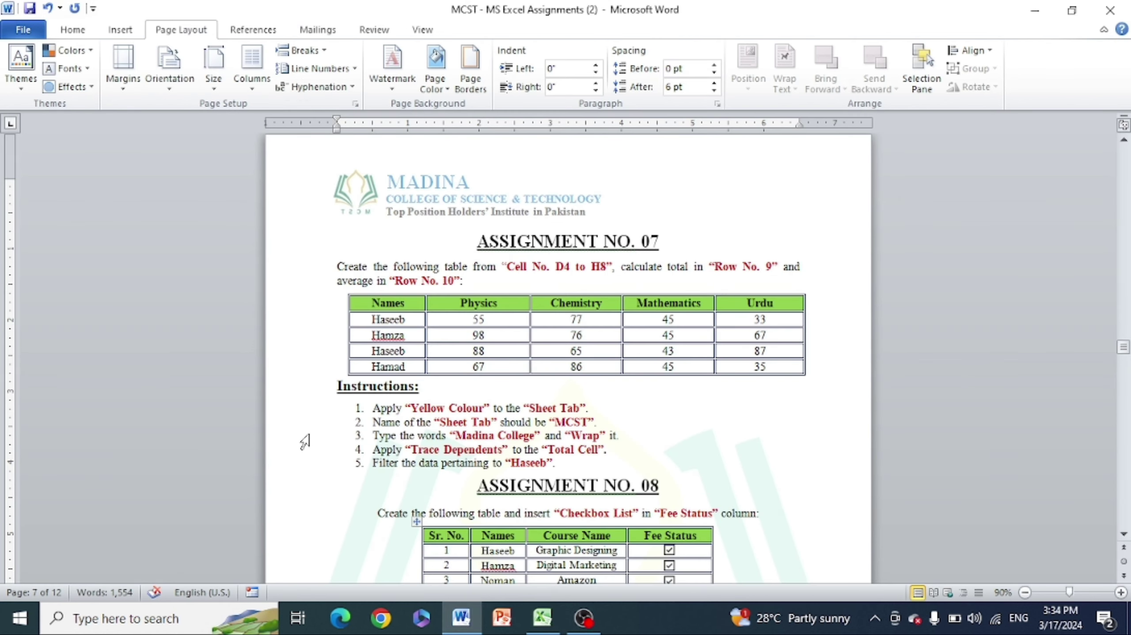
mouse_move(532, 335)
left_click(543, 619)
left_click(9, 429)
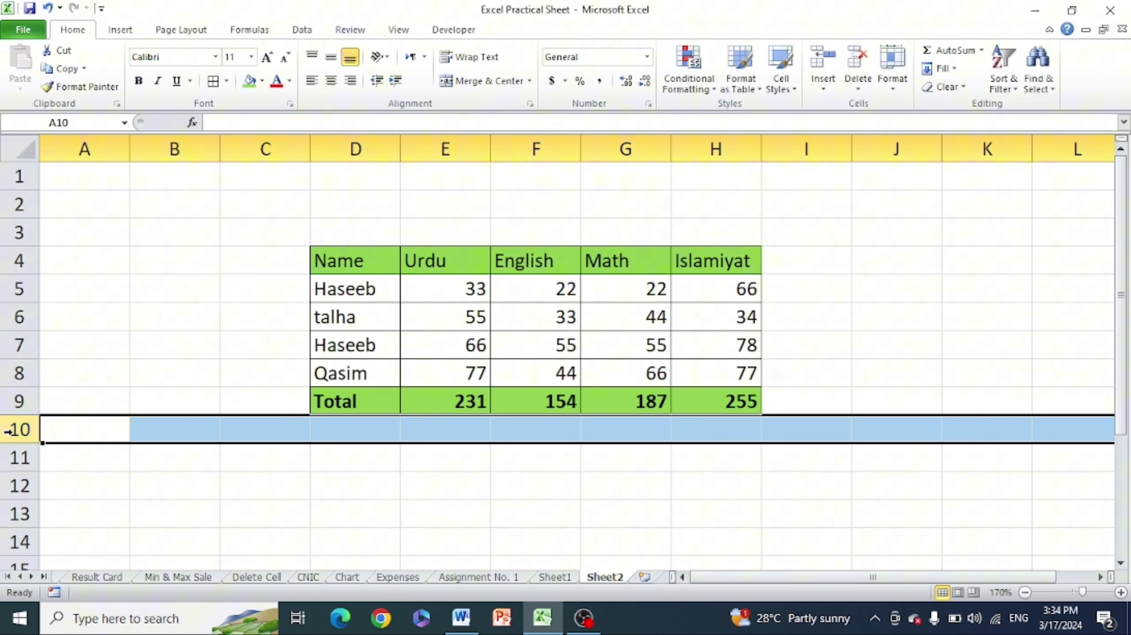
Give D10:H10 borders and green fill, and label D10 'Average'
left_click(402, 506)
left_click_drag(328, 428, 707, 438)
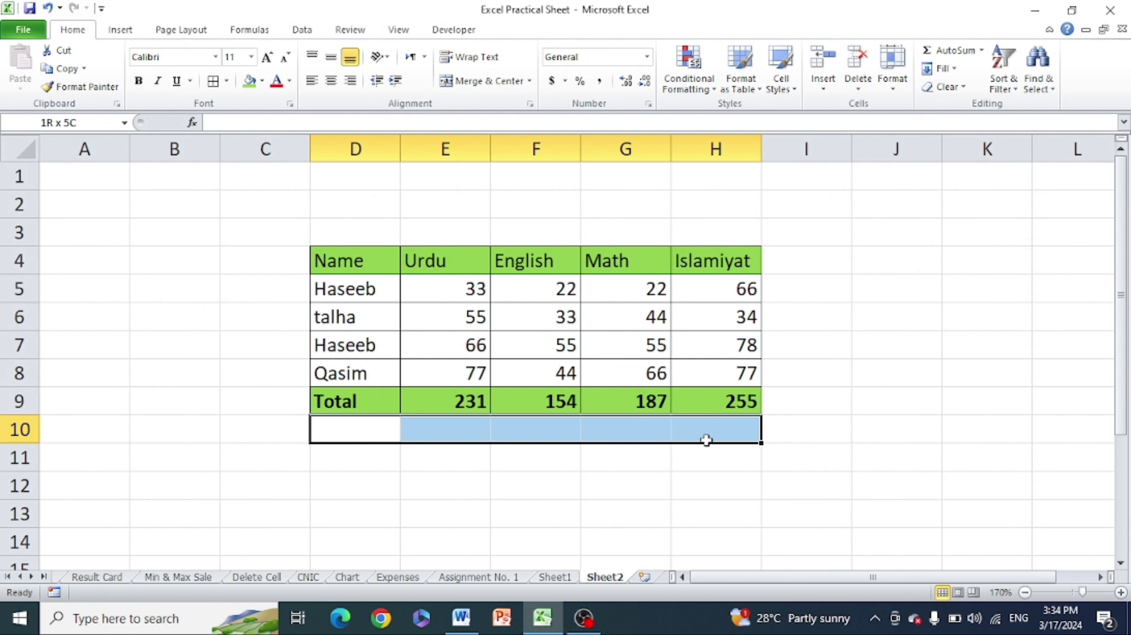
left_click(213, 81)
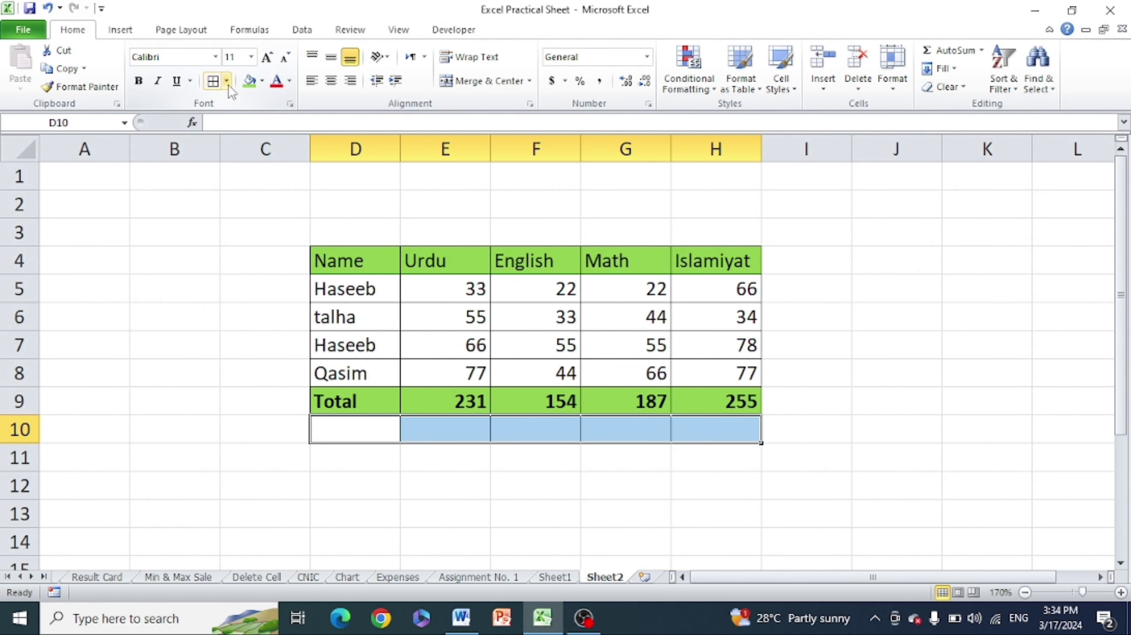
left_click(249, 81)
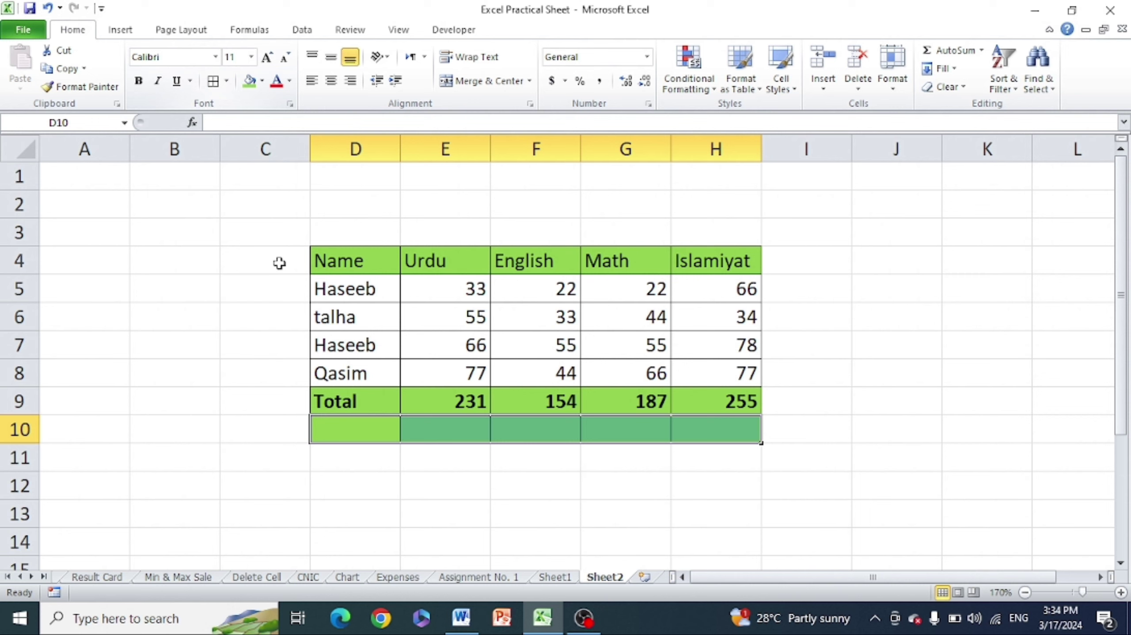
left_click(330, 435)
type("Average")
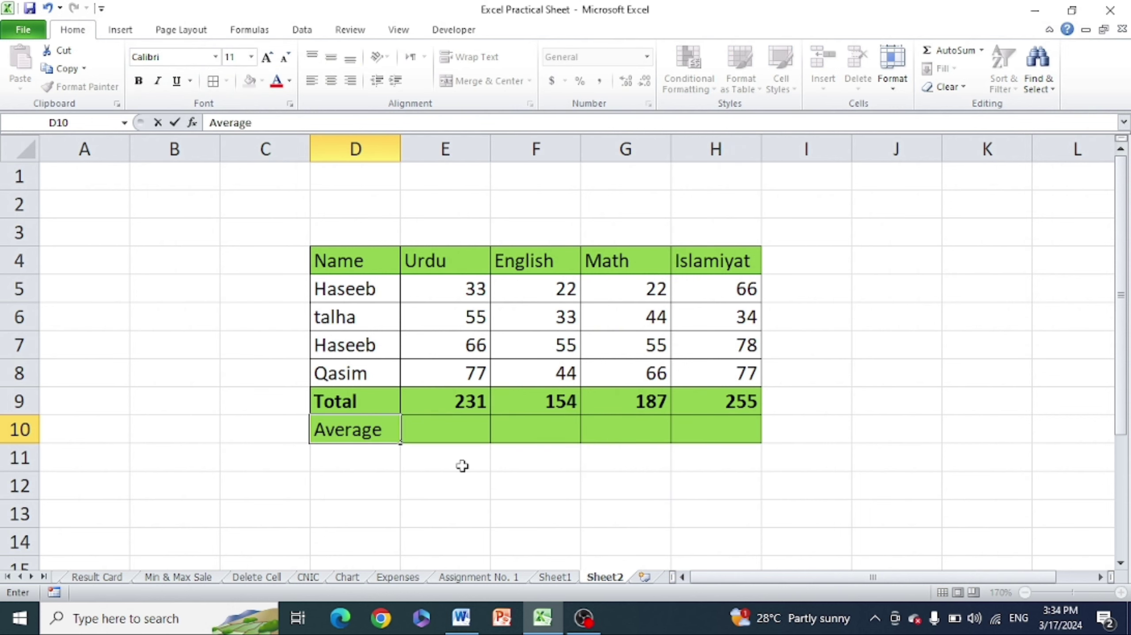
left_click(462, 466)
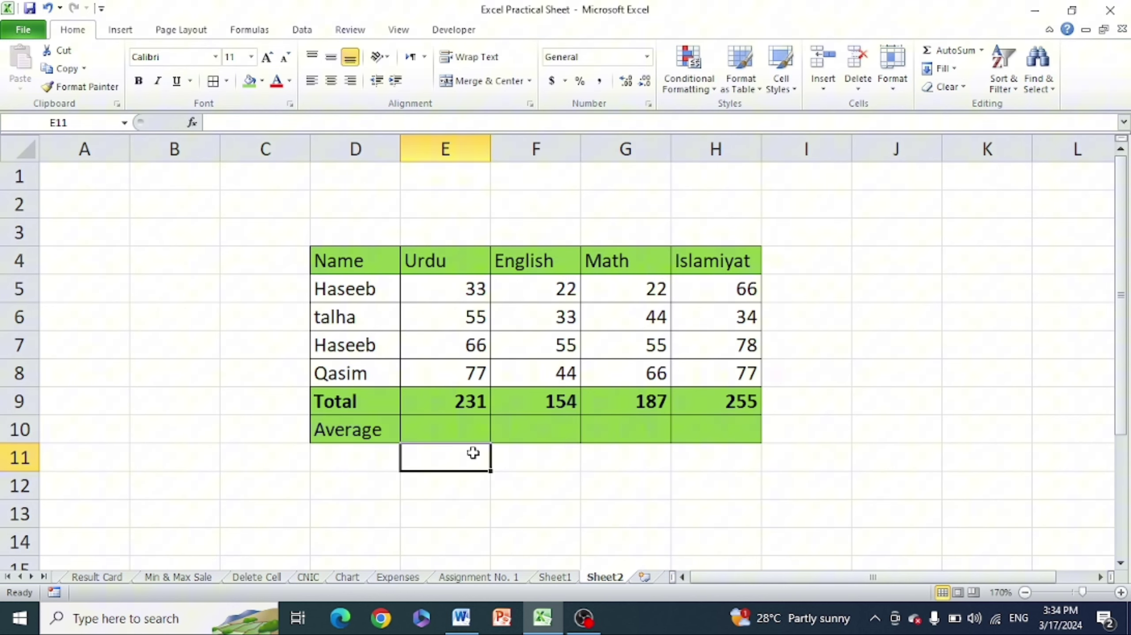
Enter =AVERAGE(E5:E8) in E10 and fill it to H10 (57.75, 38.5, 46.75, 63.75)
left_click(456, 435)
type("=avera")
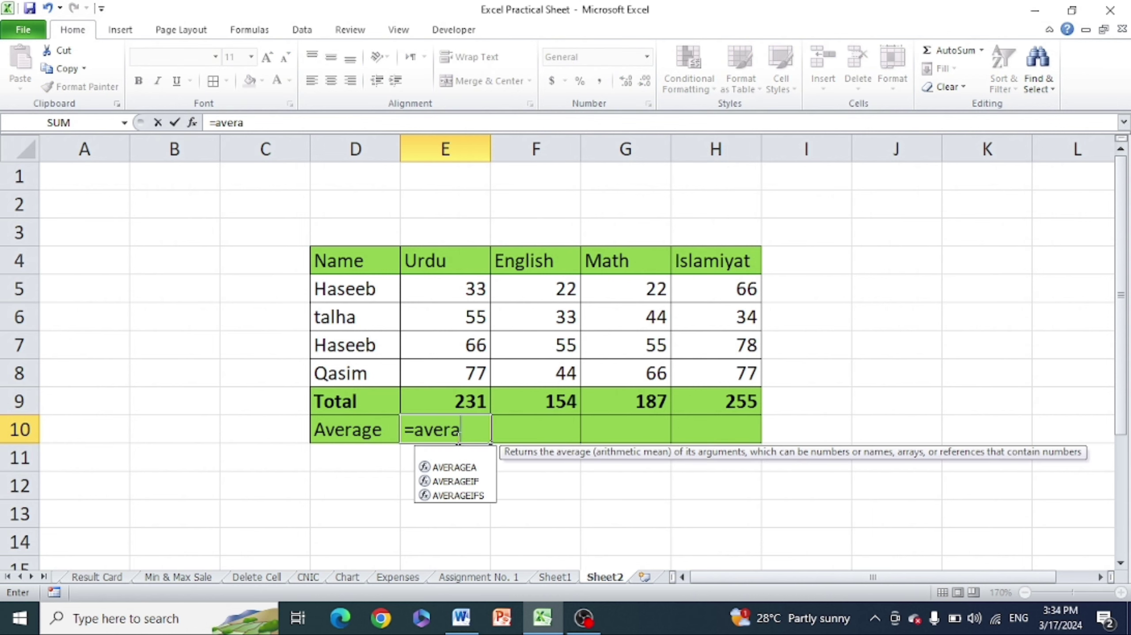
type("ge(")
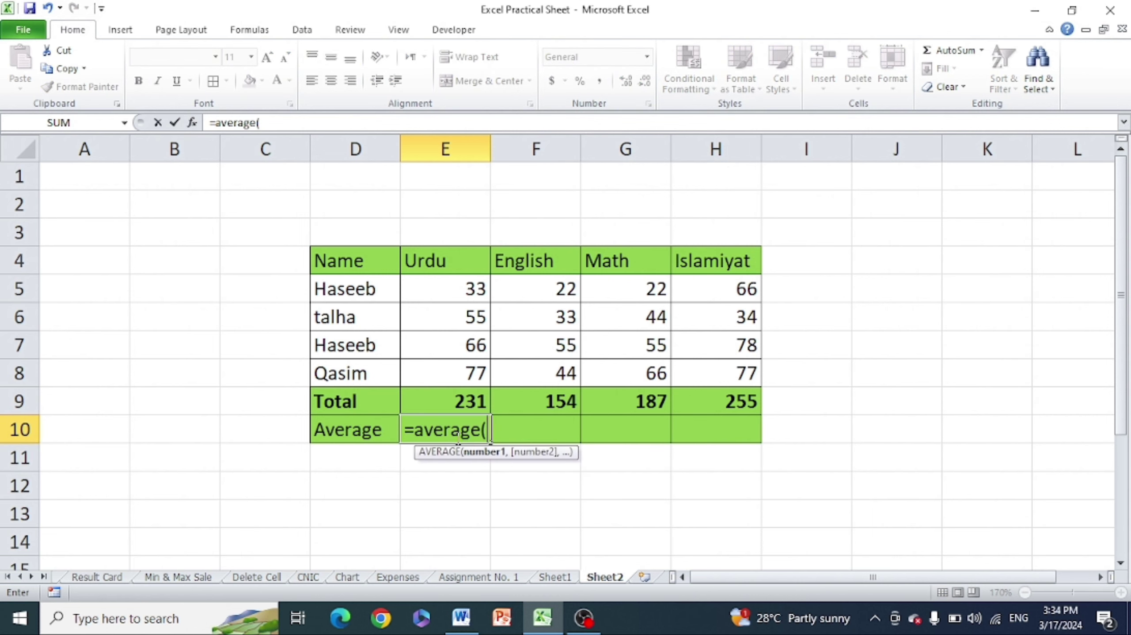
left_click_drag(464, 292, 446, 372)
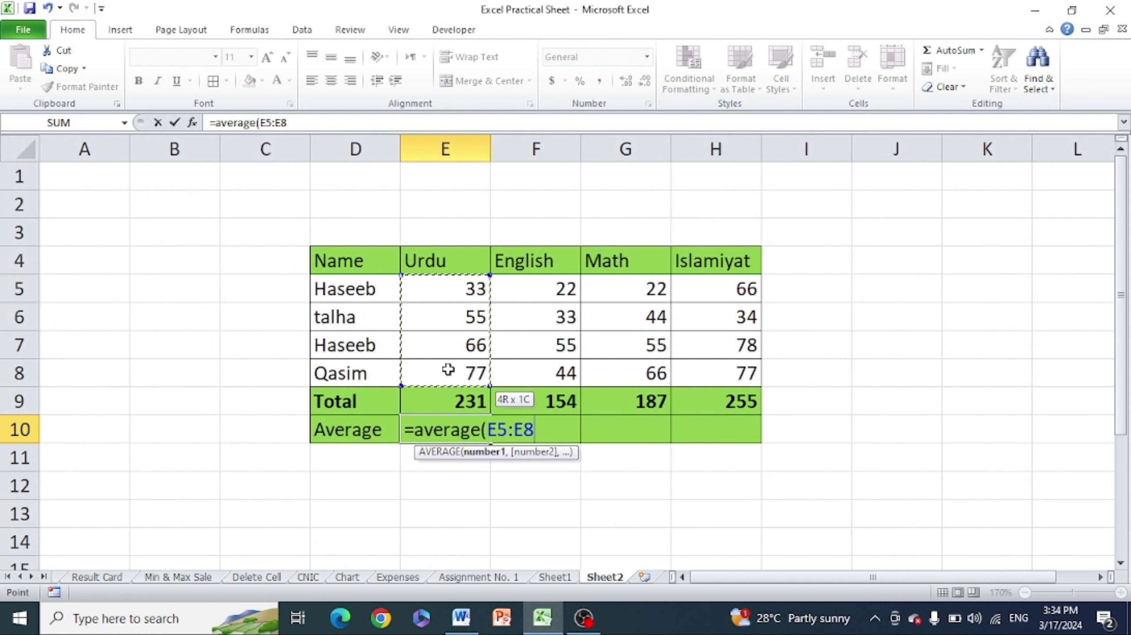
key("Return")
left_click(458, 429)
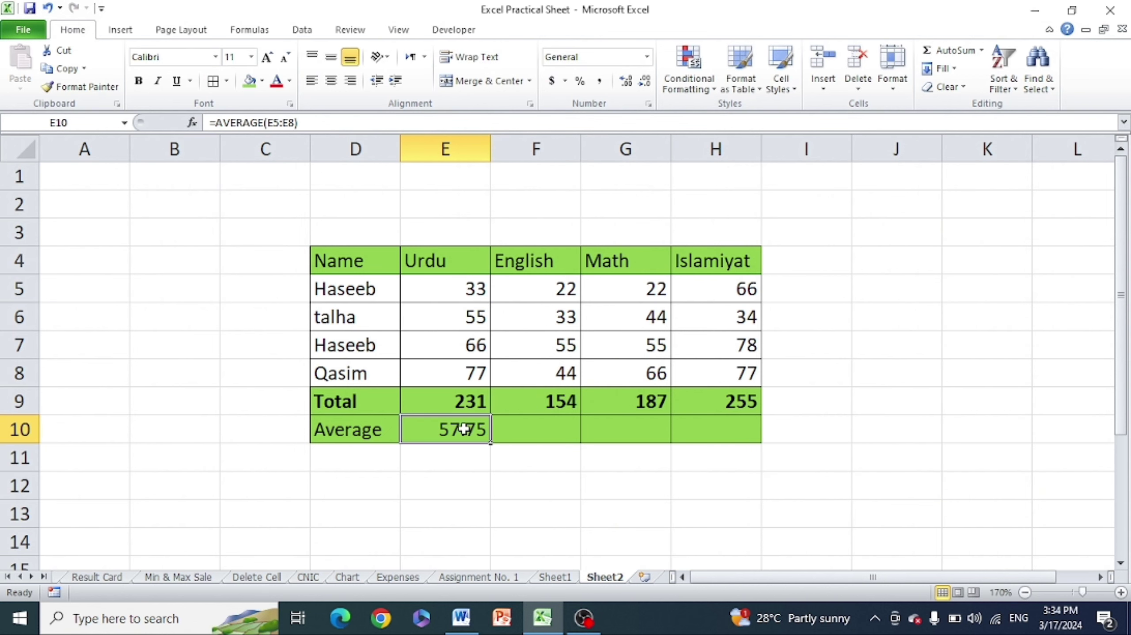
mouse_move(491, 443)
left_mouse_down()
mouse_move(610, 453)
mouse_move(734, 445)
left_mouse_up()
left_click(691, 451)
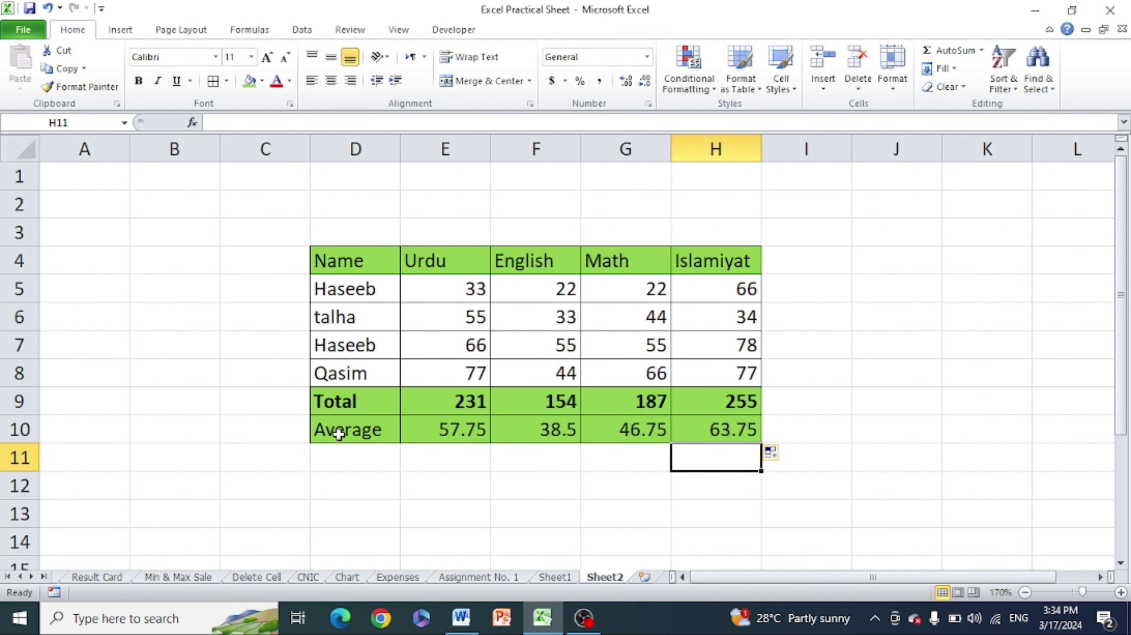
Make the Average row D10:H10 bold, then glance at the Word assignment
left_click_drag(331, 430, 668, 421)
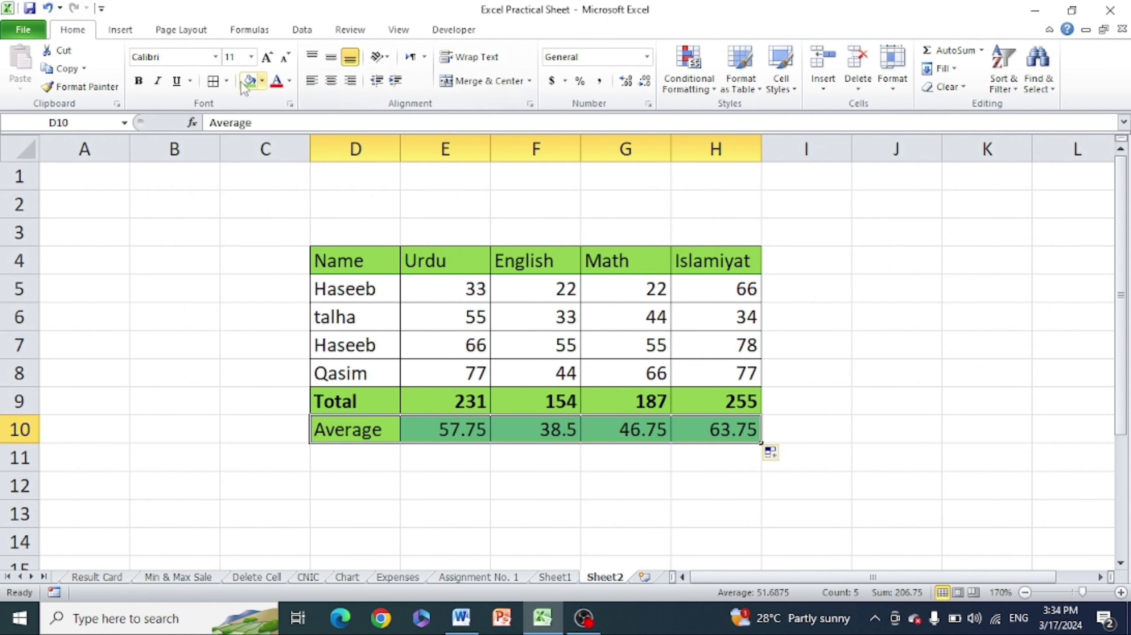
left_click(137, 82)
left_click(895, 369)
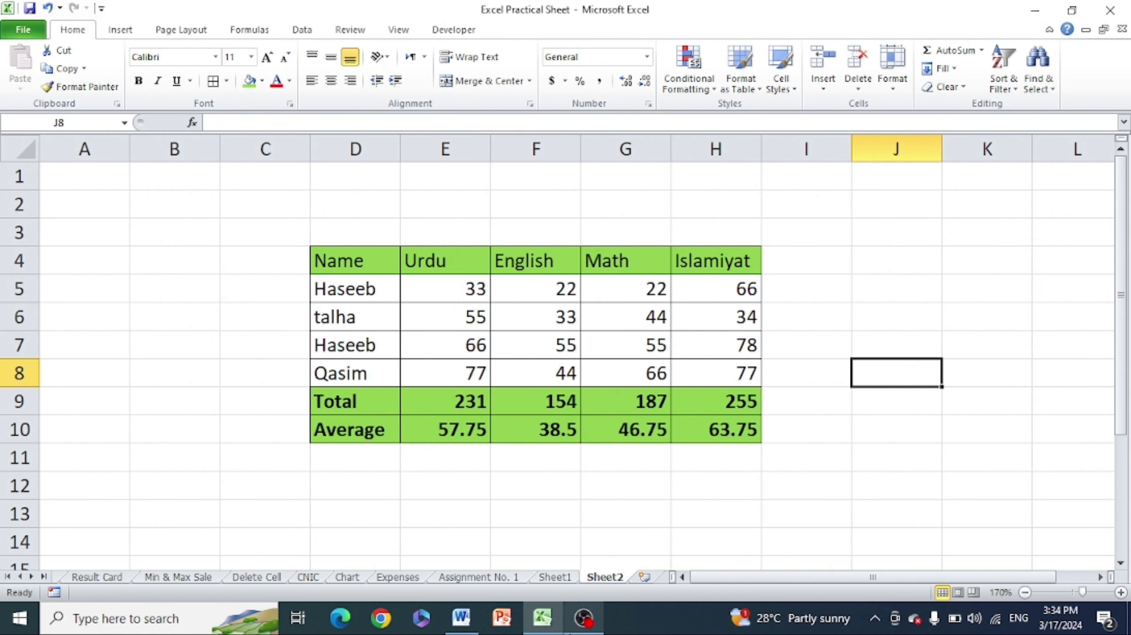
left_click(461, 618)
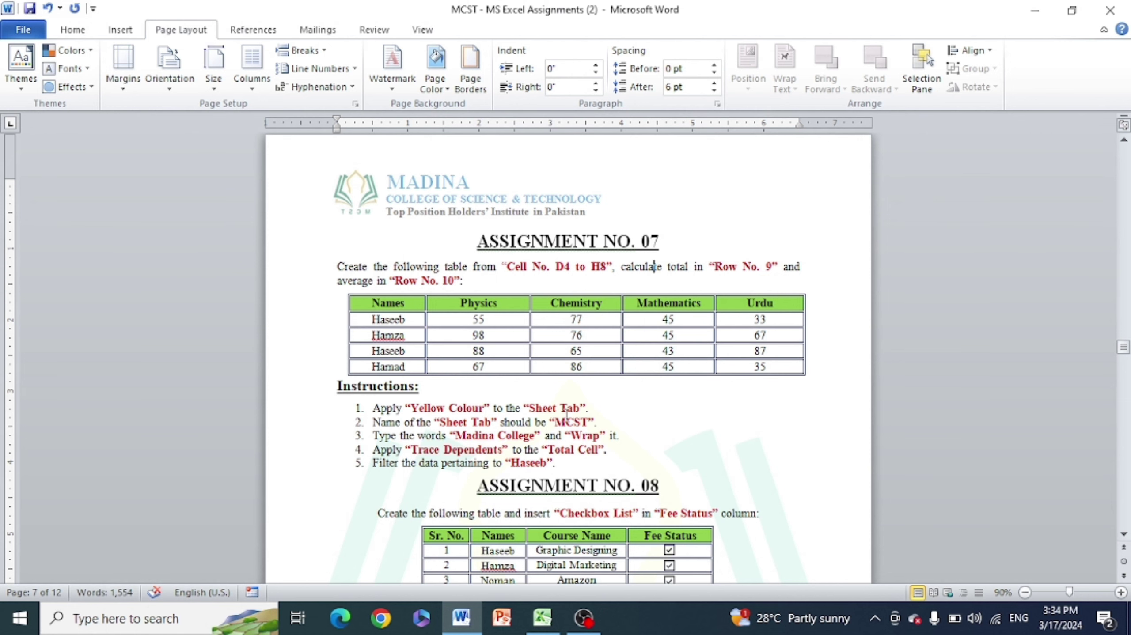
left_click(542, 617)
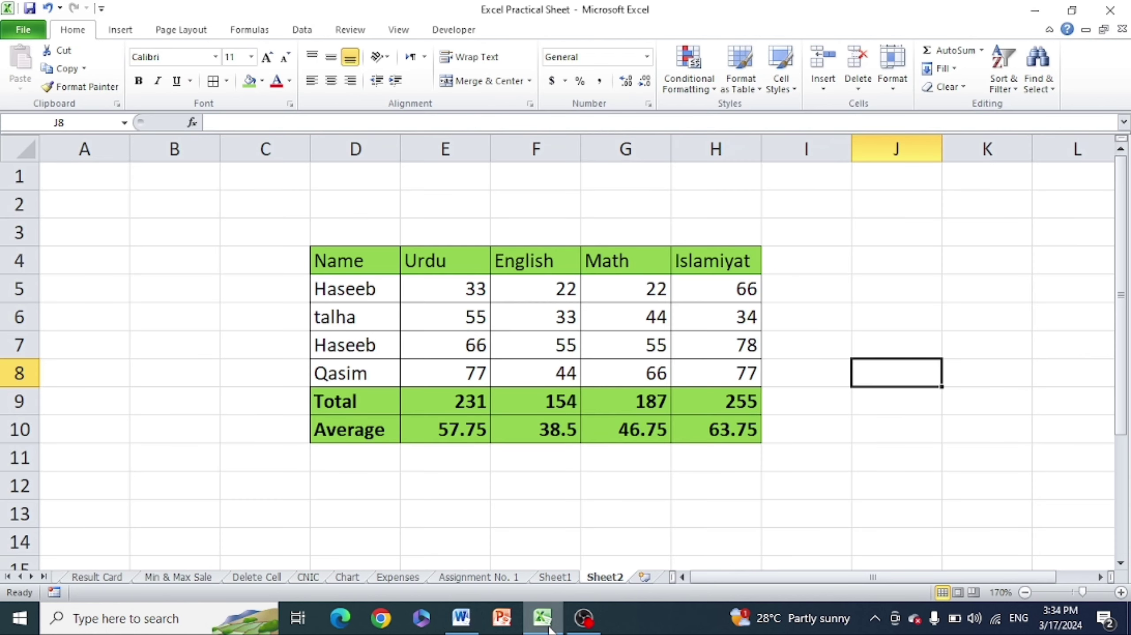
Colour the Sheet2 tab yellow and minimize Excel to view the Word assignment
right_click(605, 578)
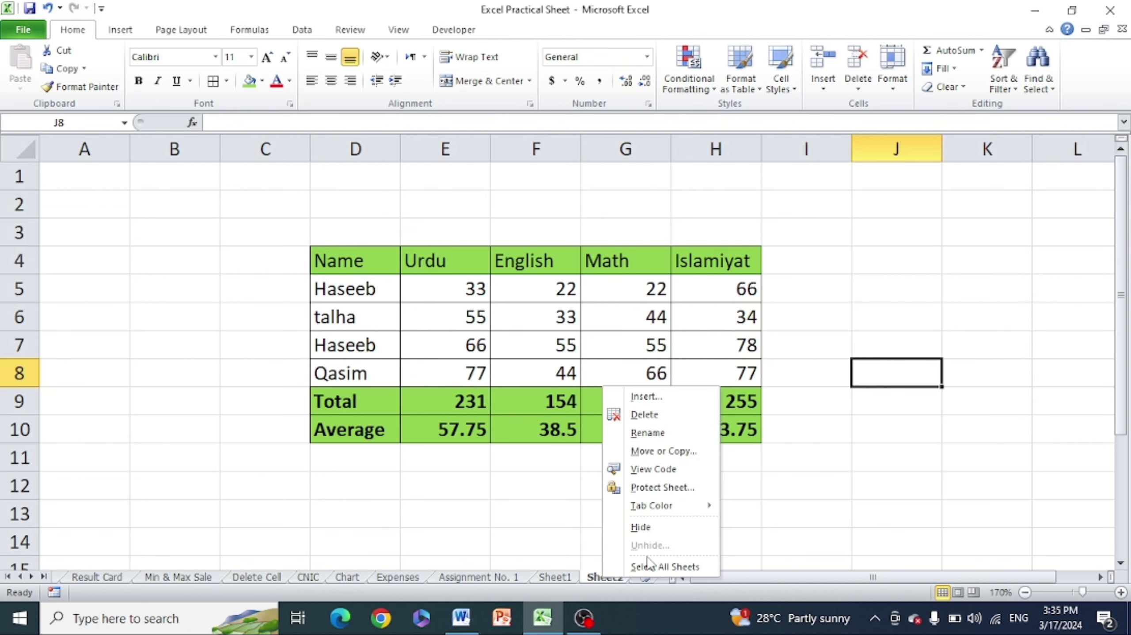
mouse_move(651, 505)
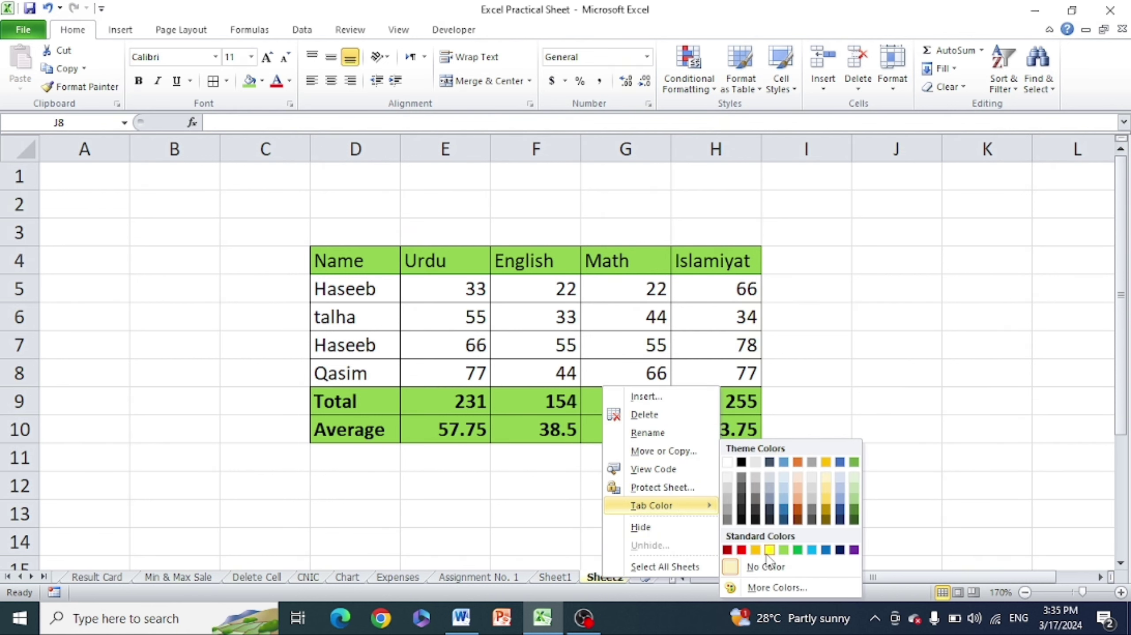
left_click(769, 552)
left_click(847, 480)
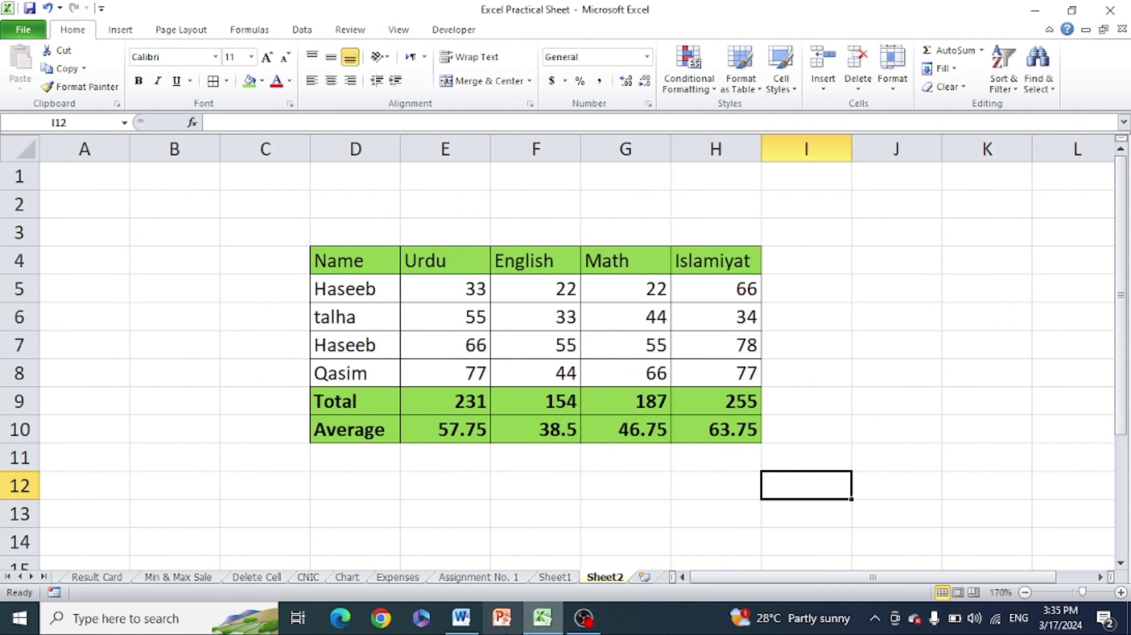
left_click(548, 617)
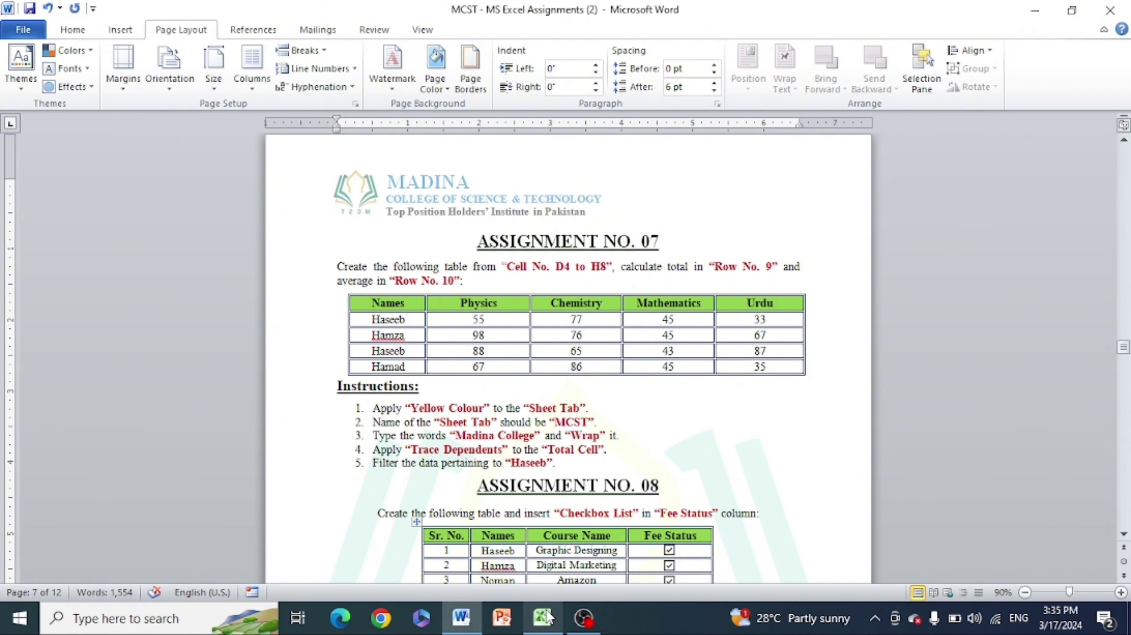
Rename the Sheet2 tab to MCST, then switch back to the Word document
left_click(545, 616)
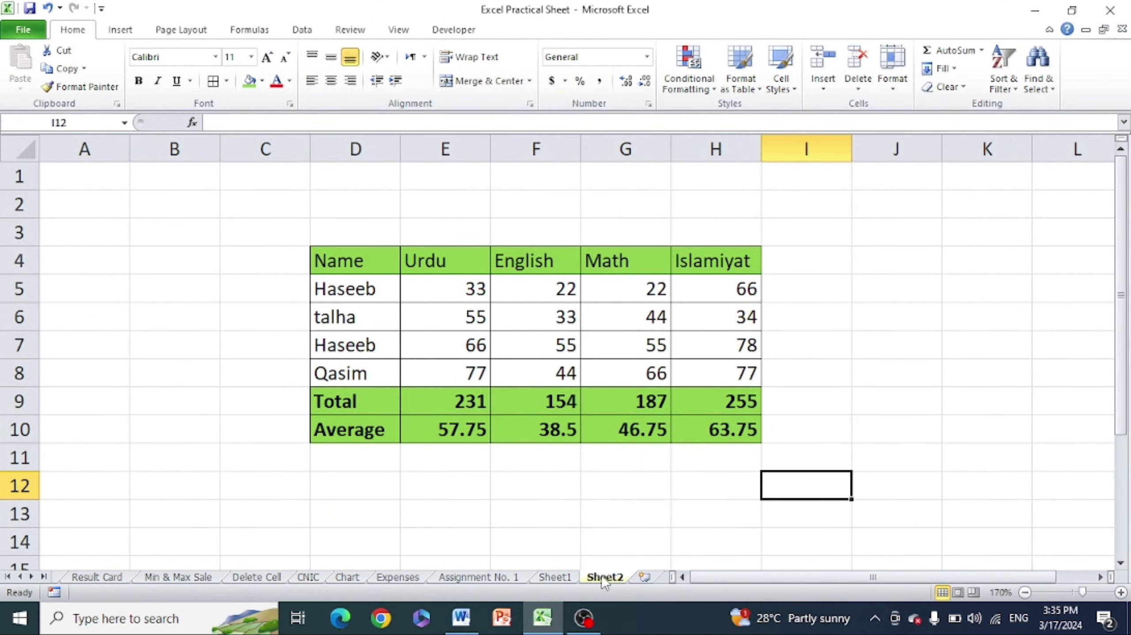
right_click(604, 578)
left_click(656, 430)
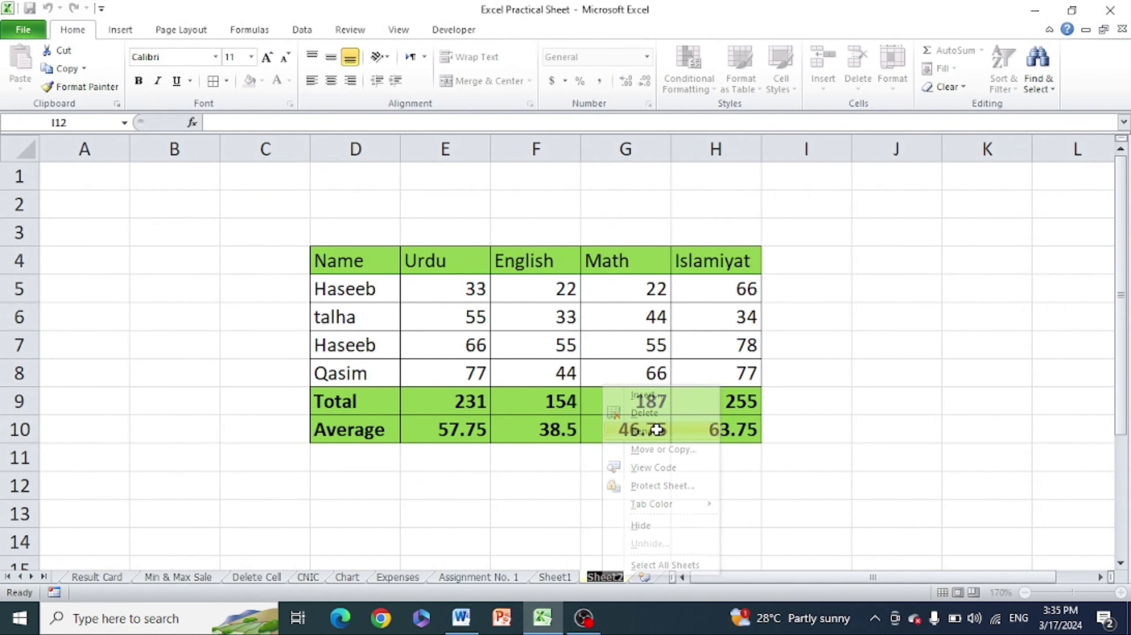
type("MCST")
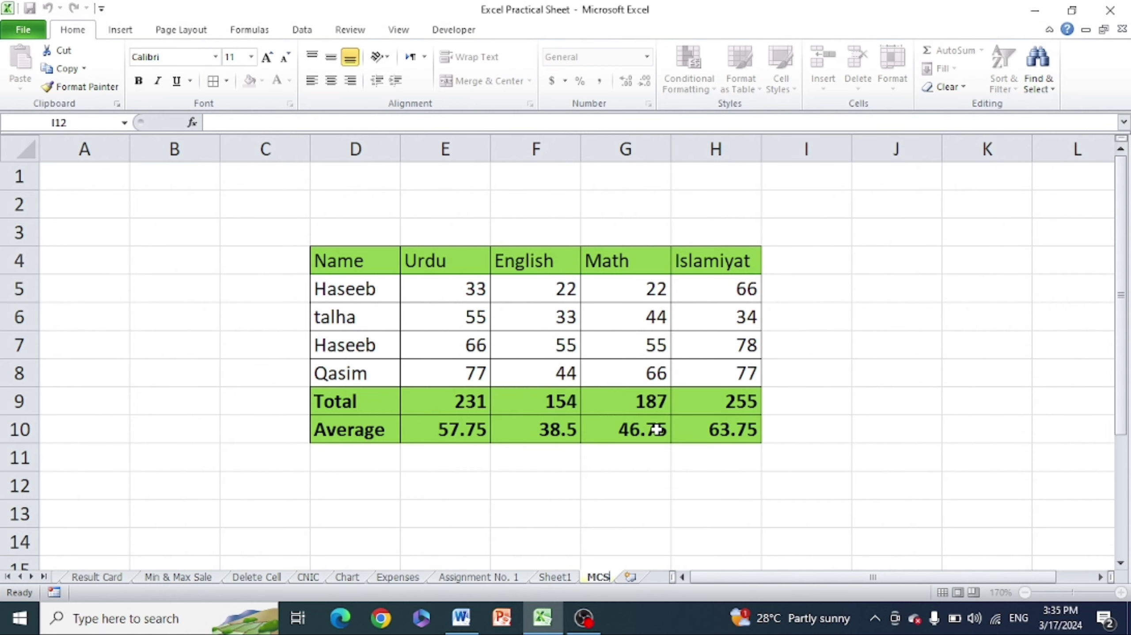
left_click(861, 419)
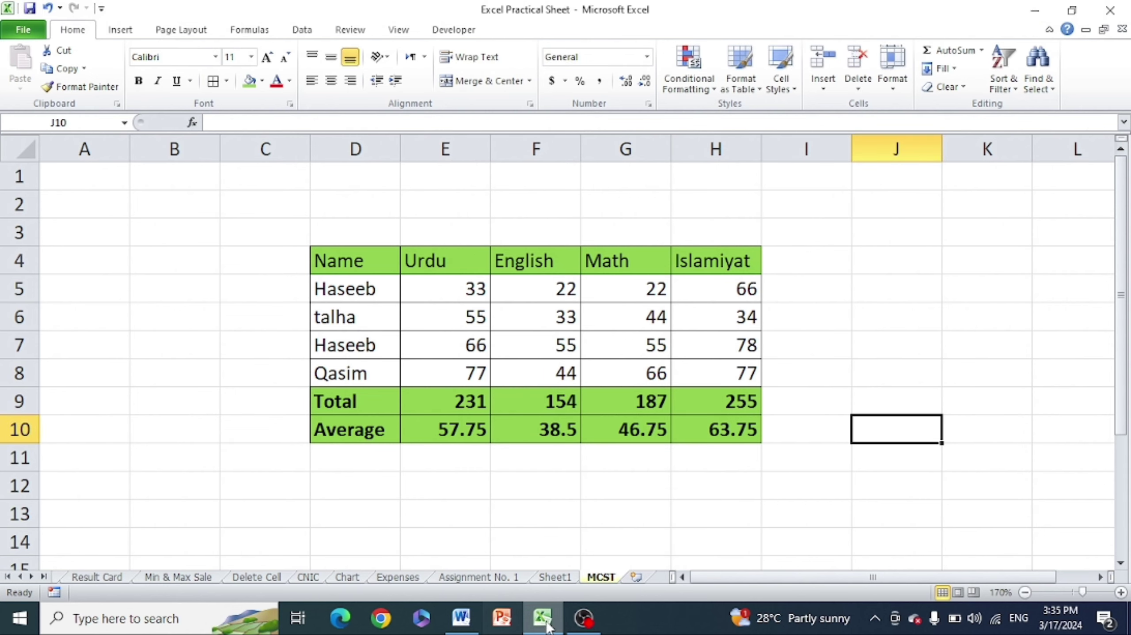
left_click(461, 619)
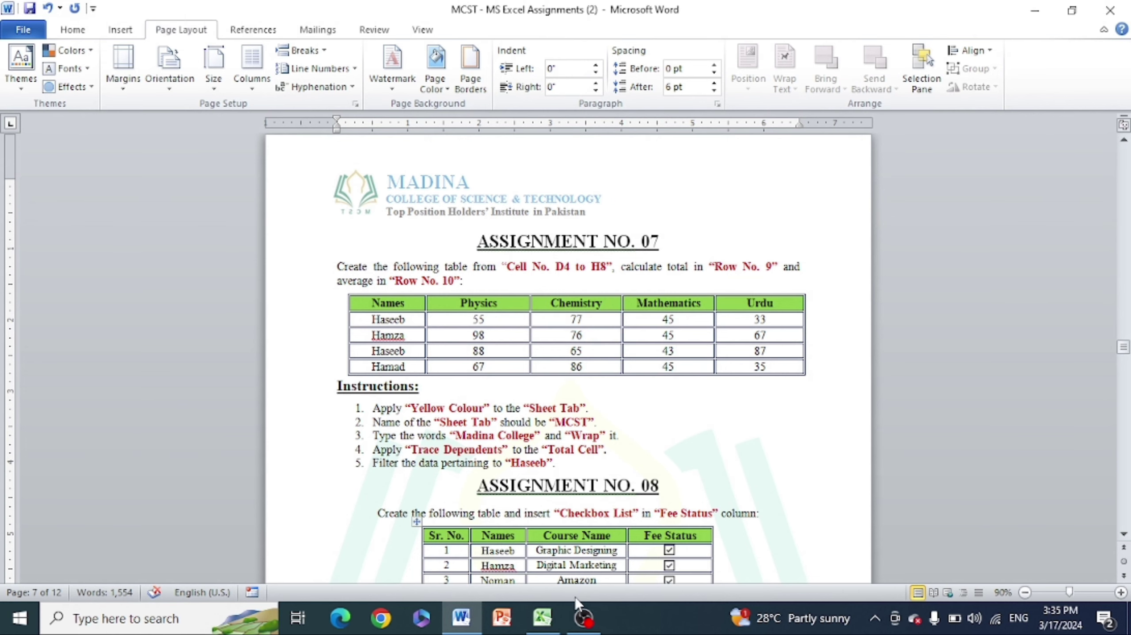
Enter 'Madina College' in J12 with Wrap Text on, then return to Word
left_click(542, 617)
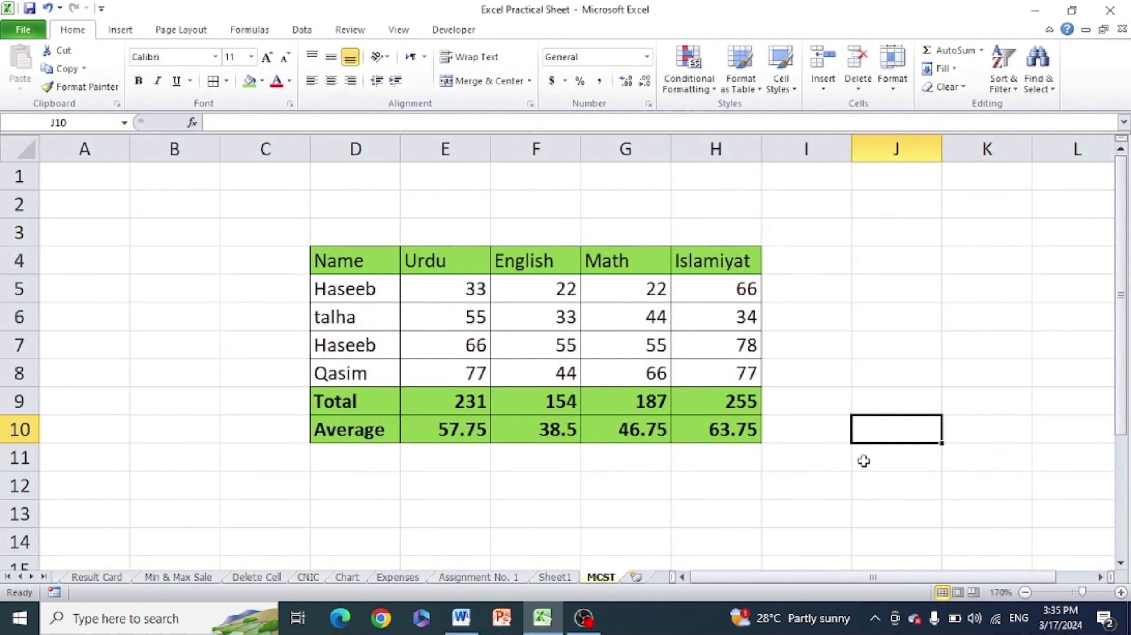
left_click(879, 486)
type("Madina")
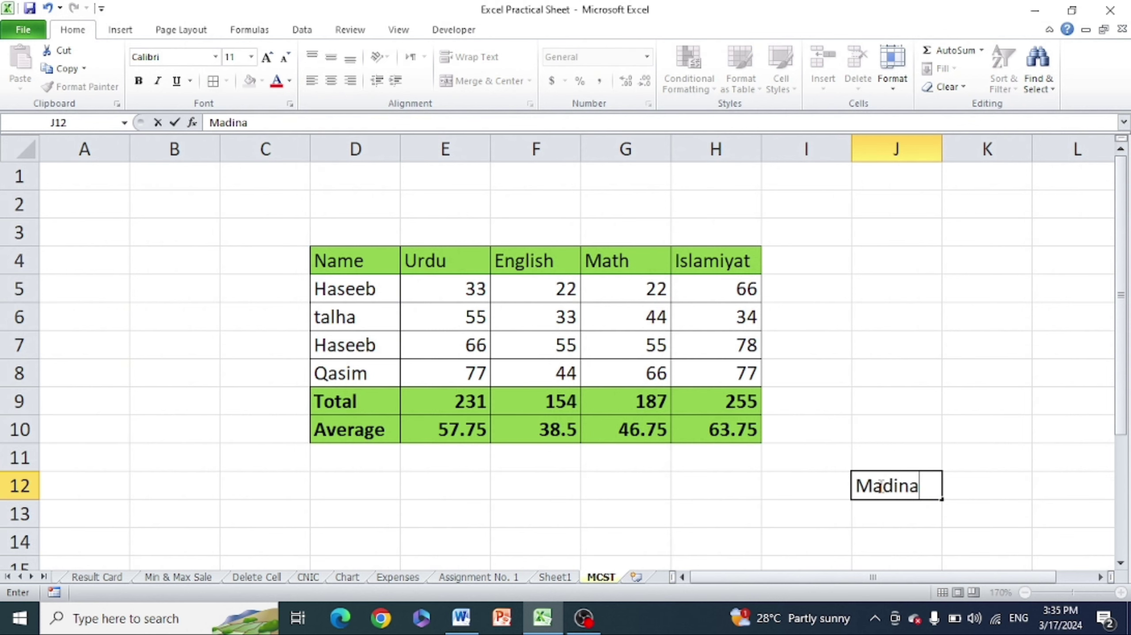
type(" College")
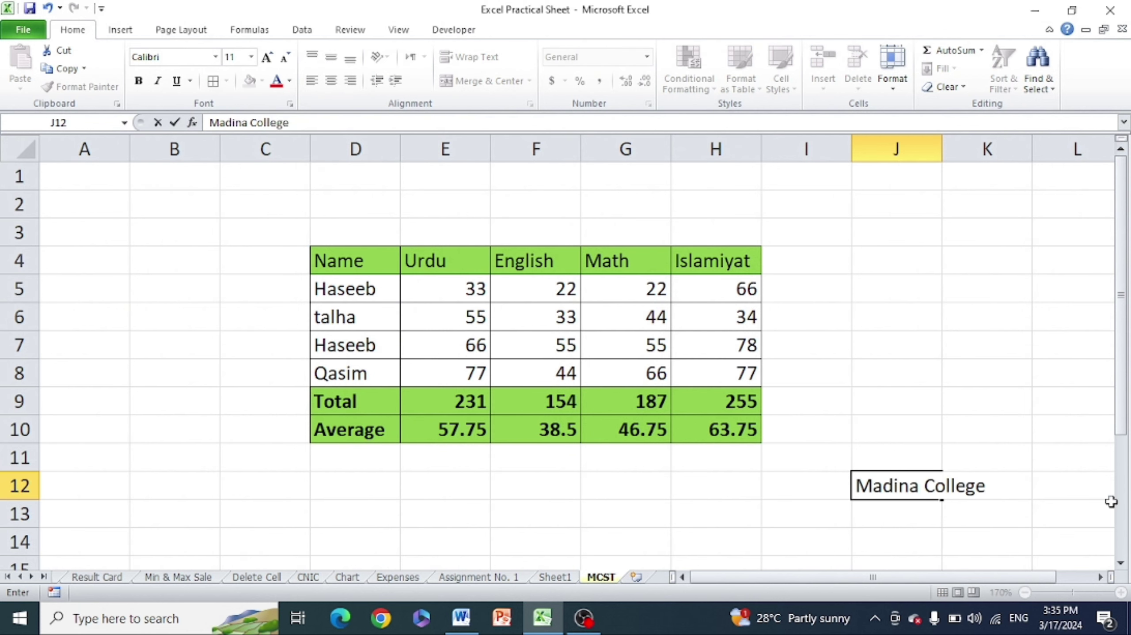
left_click(1007, 403)
left_click(889, 485)
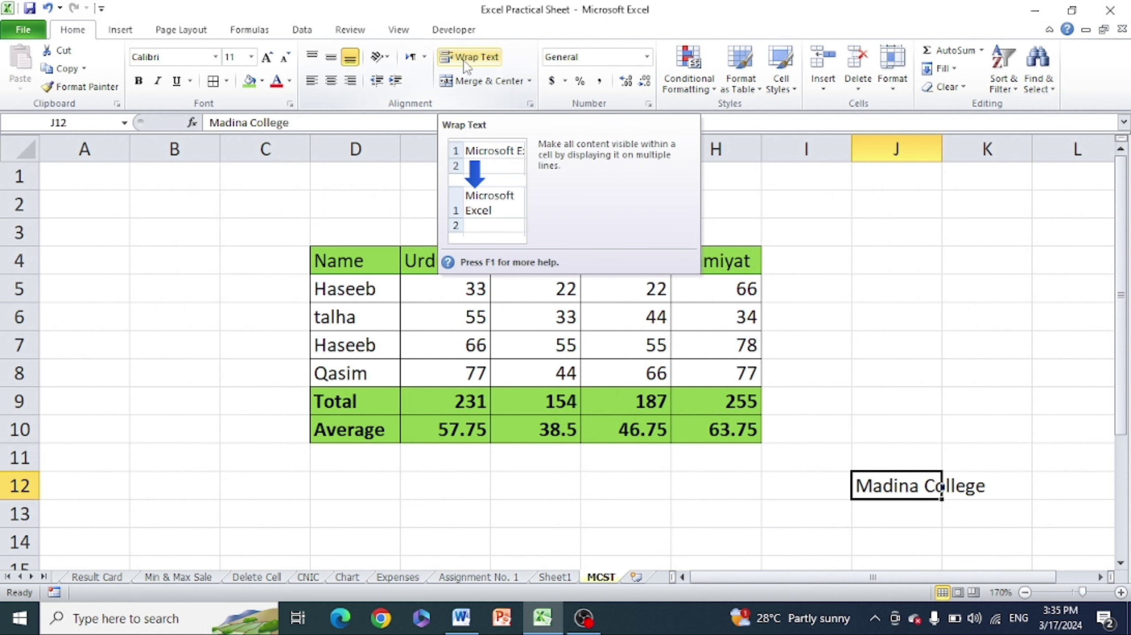
left_click(894, 402)
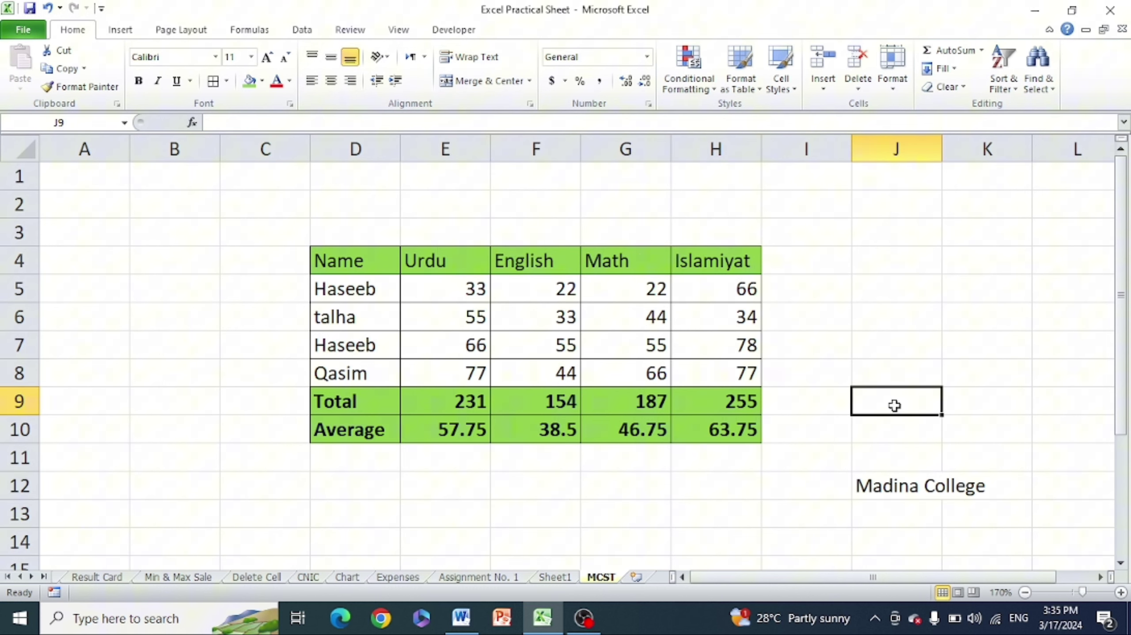
left_click(906, 487)
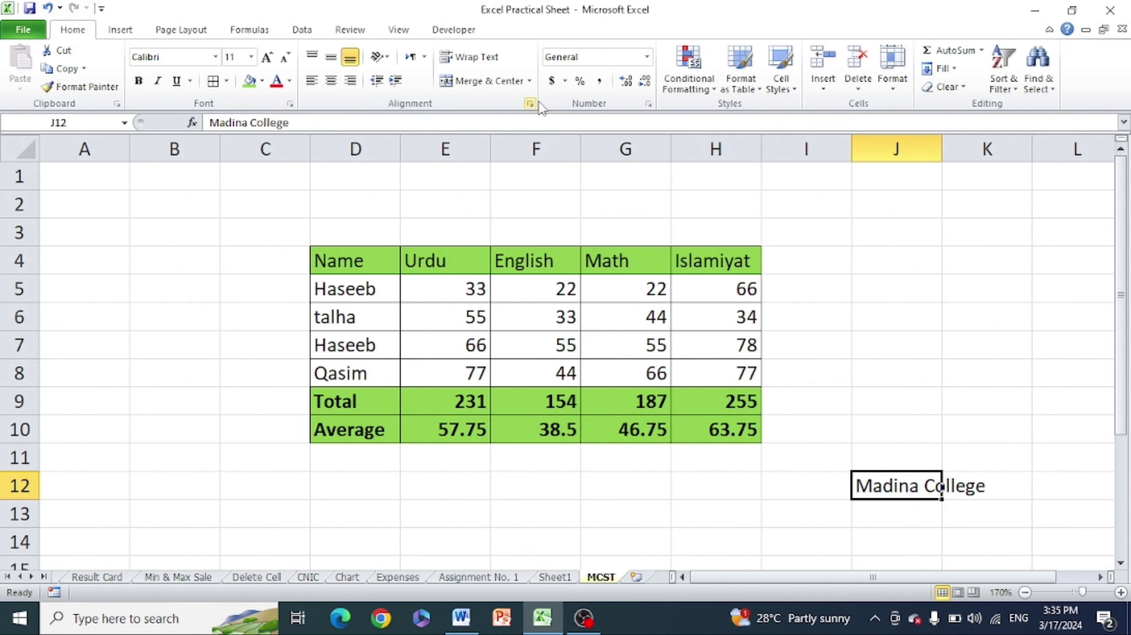
left_click(476, 56)
left_click(859, 362)
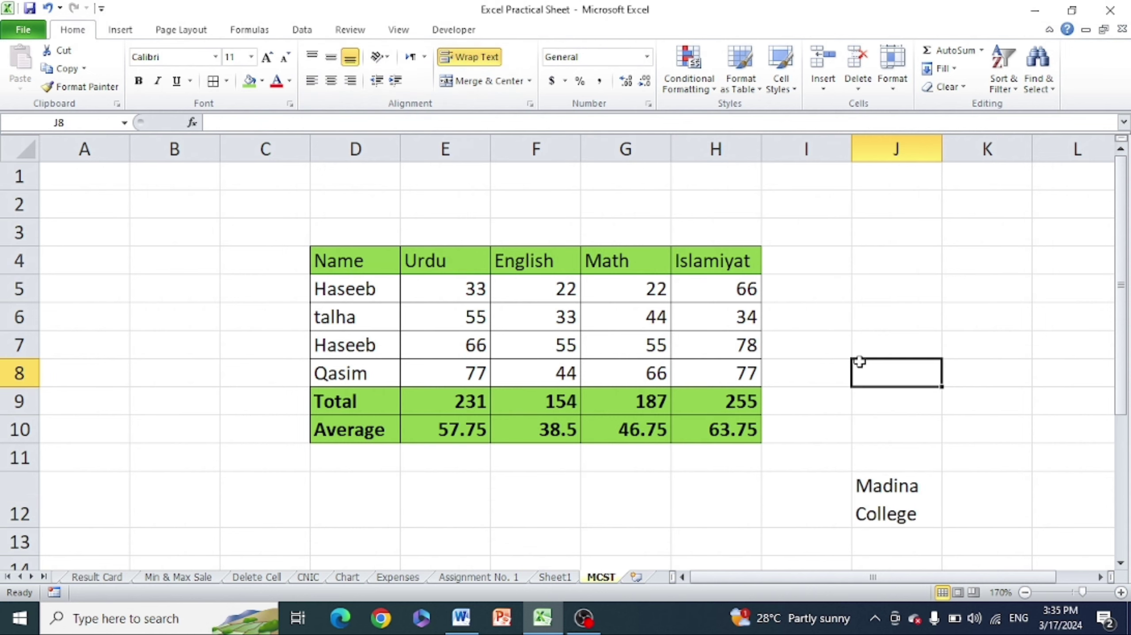
left_click(461, 618)
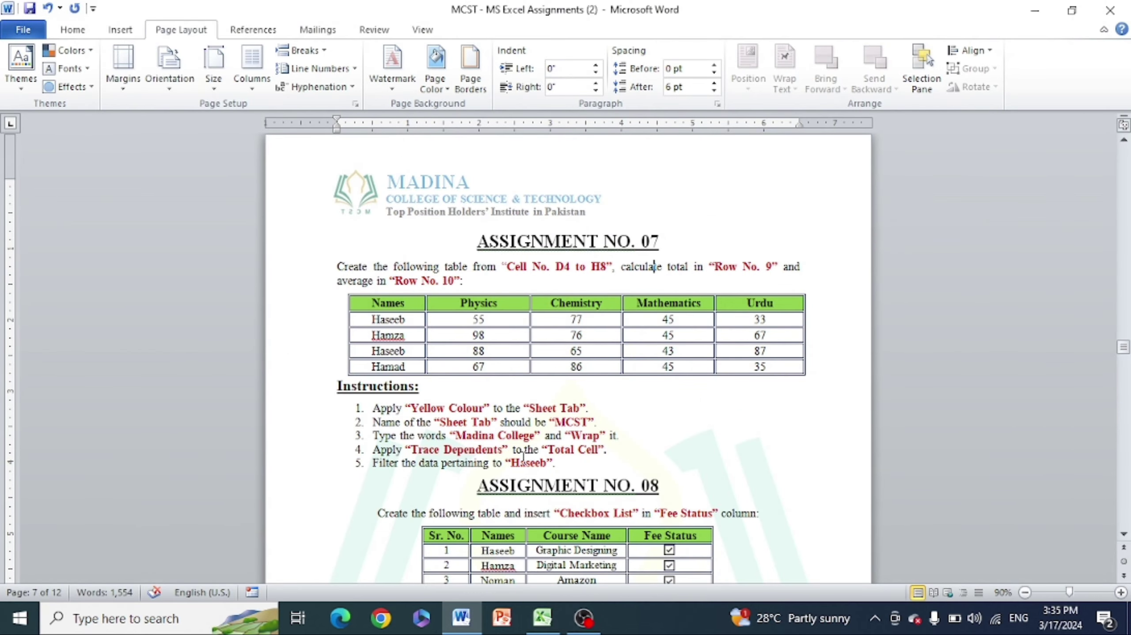
Try Trace Dependents on the Urdu total E9 and dismiss the no-dependents message
left_click(542, 623)
left_click(525, 507)
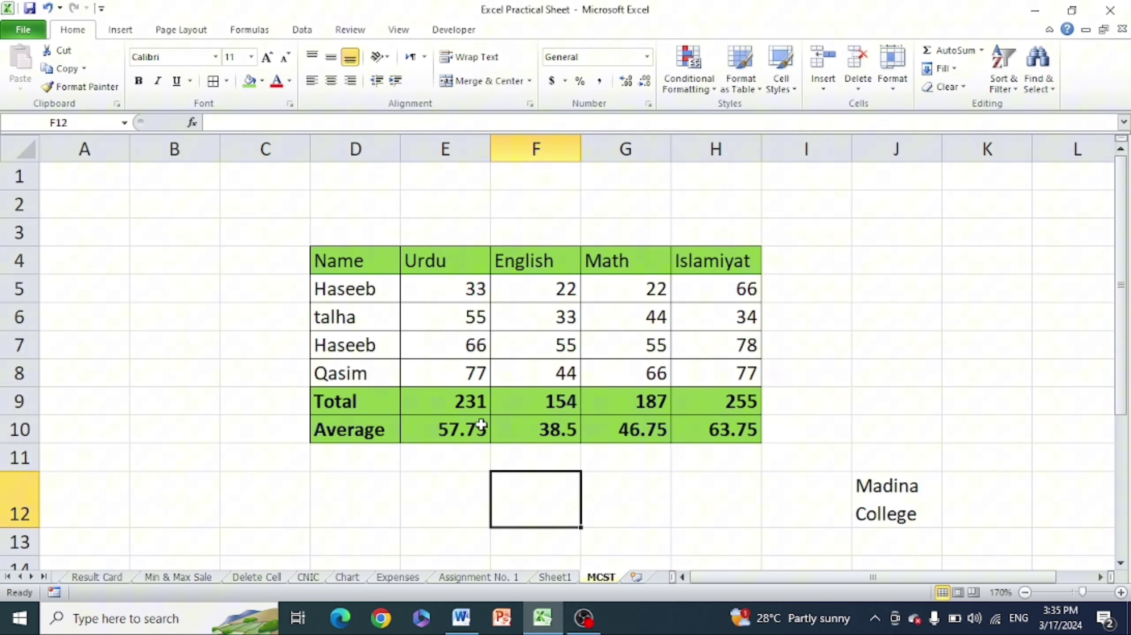
left_click(478, 397)
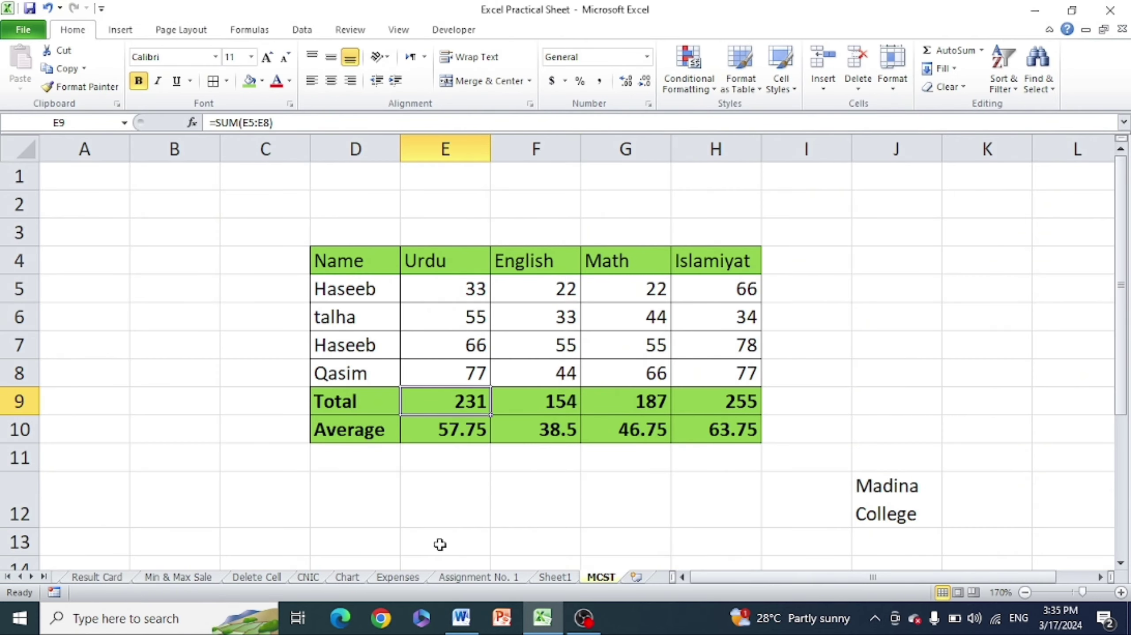
left_click(466, 508)
left_click(451, 394)
left_click(233, 35)
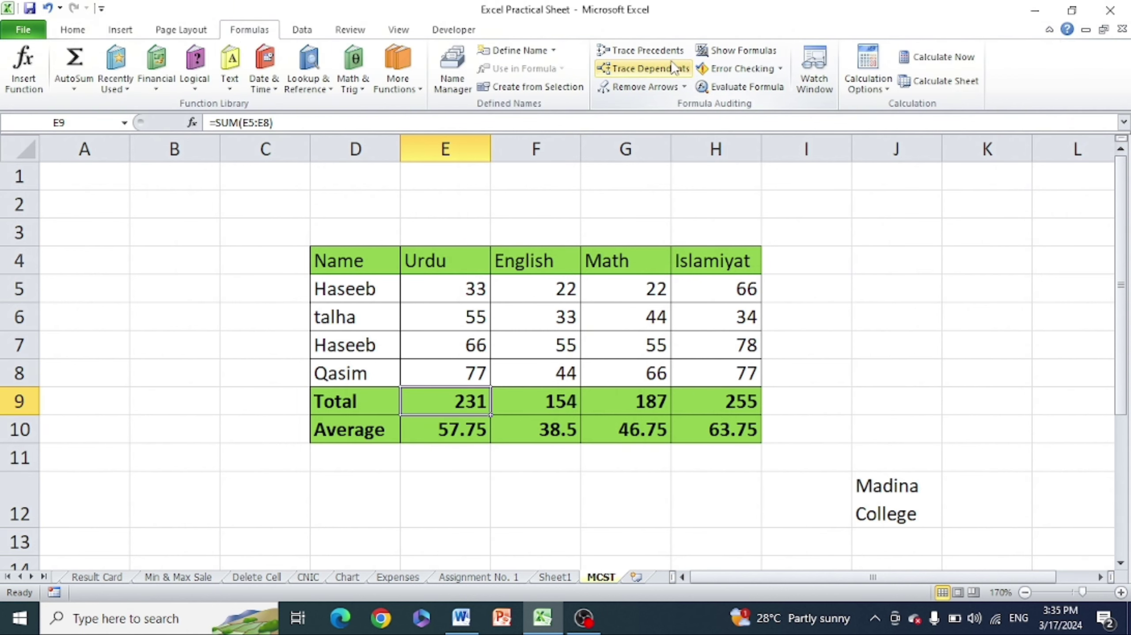
left_click(636, 76)
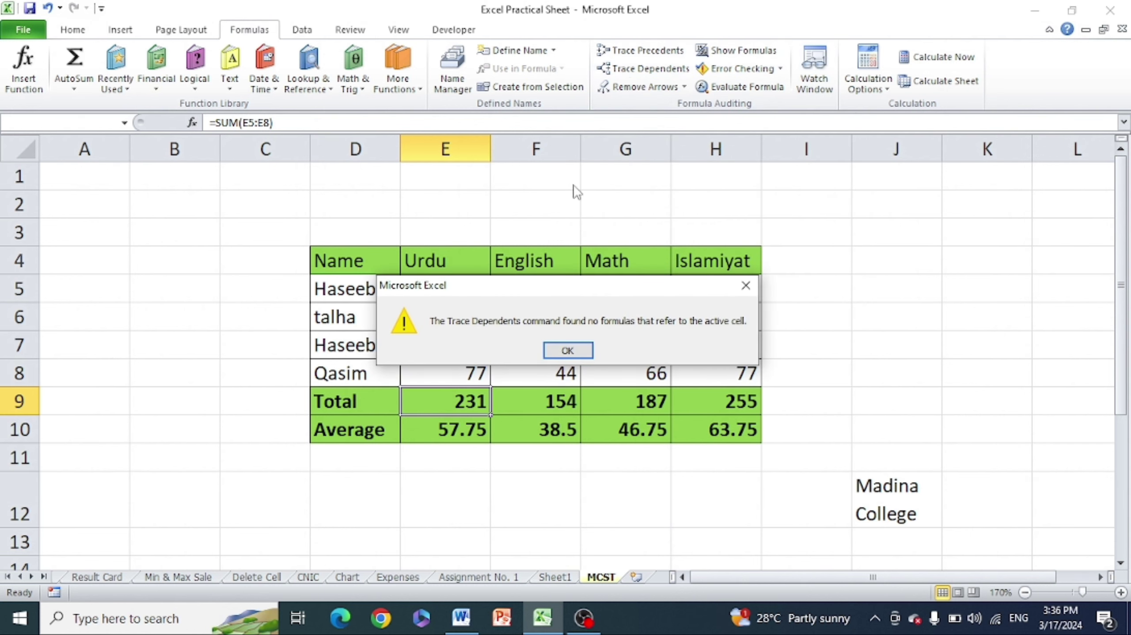
left_click(560, 351)
left_click(874, 339)
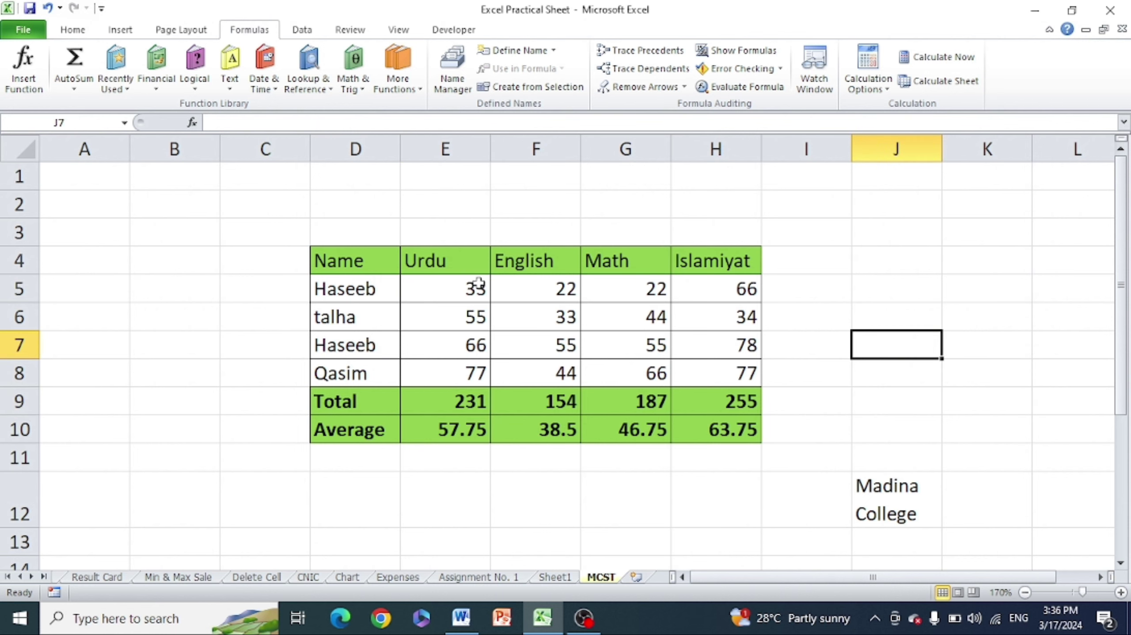
Trace dependents from the Urdu marks so arrows reach the Total and Average cells
left_click_drag(472, 285, 460, 371)
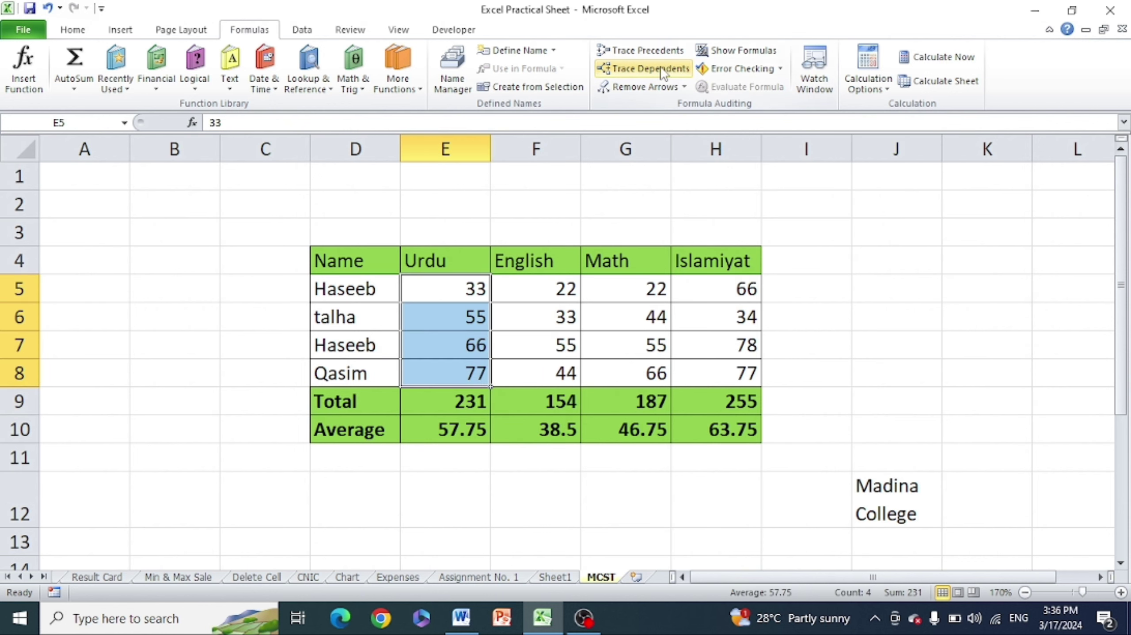
left_click(643, 68)
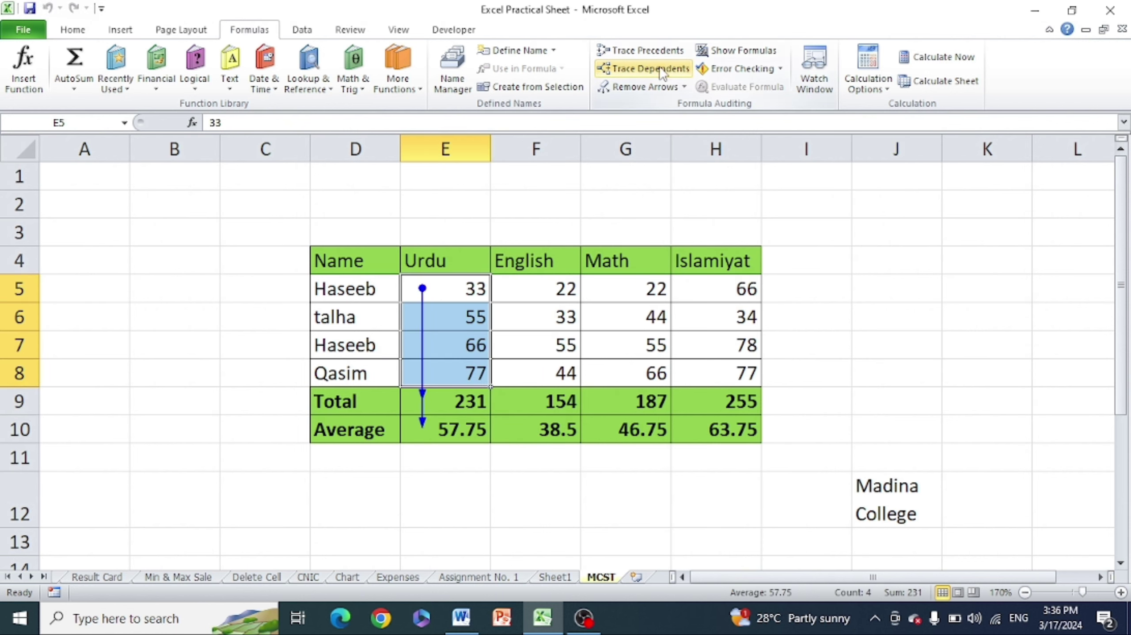
left_click(933, 266)
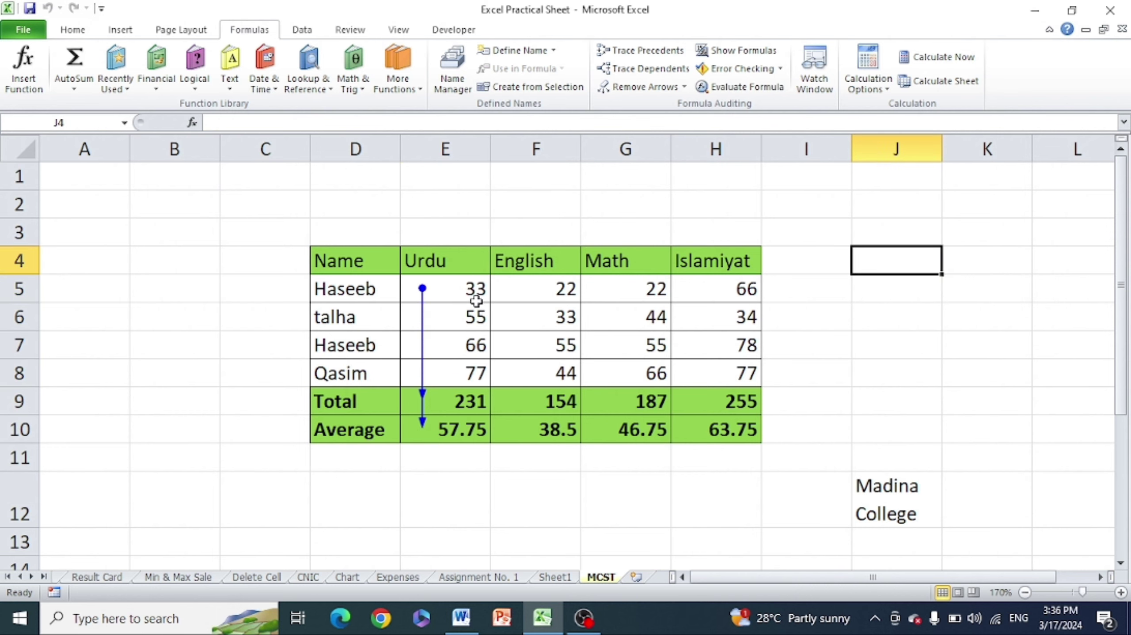
left_click(854, 341)
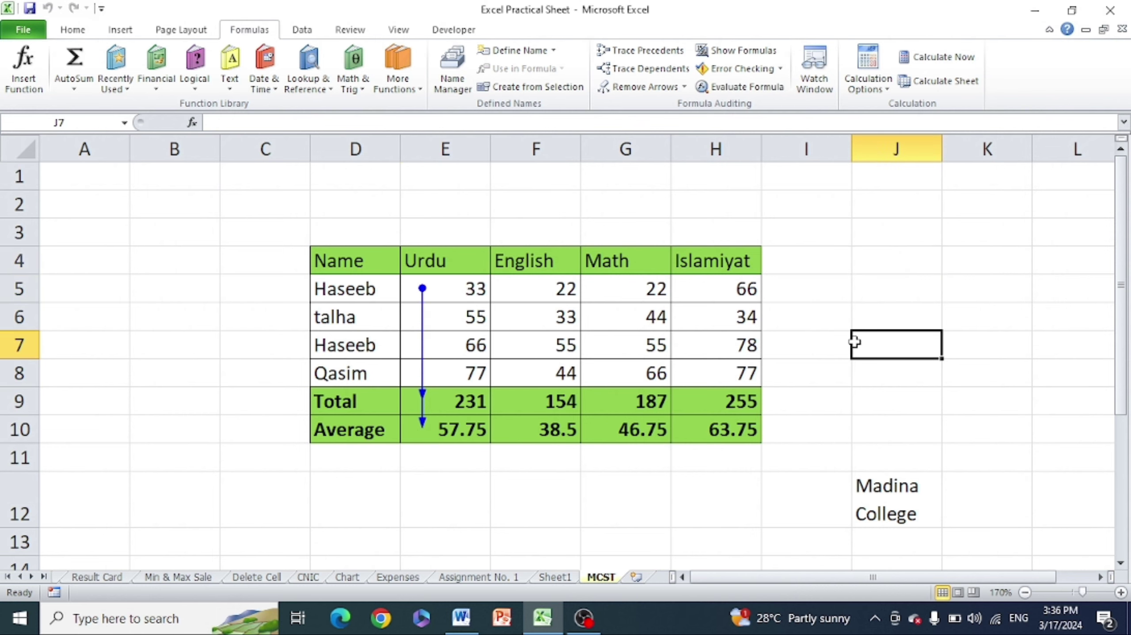
left_click(543, 620)
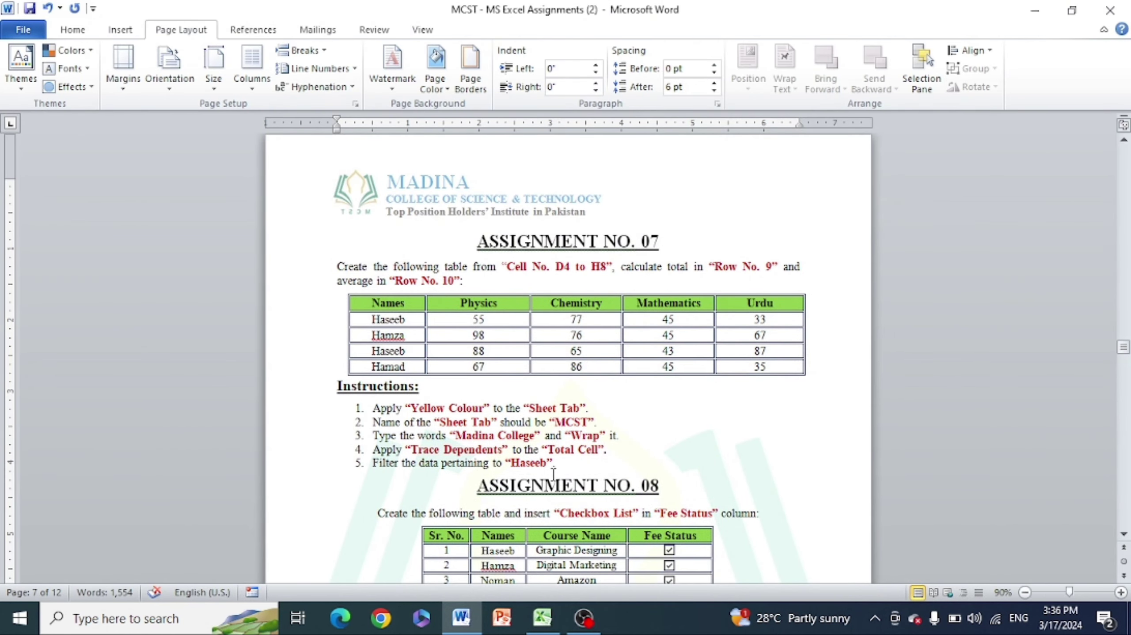
Apply a filter to the selected names without the header, then undo it
left_click(544, 614)
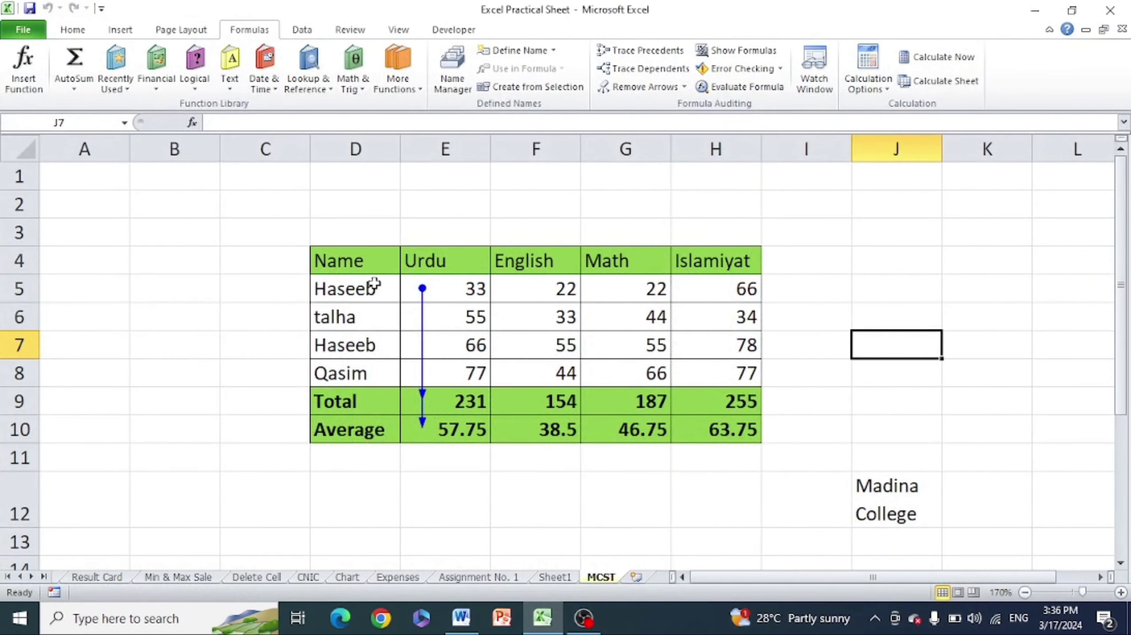
left_click_drag(374, 284, 353, 361)
left_click(835, 293)
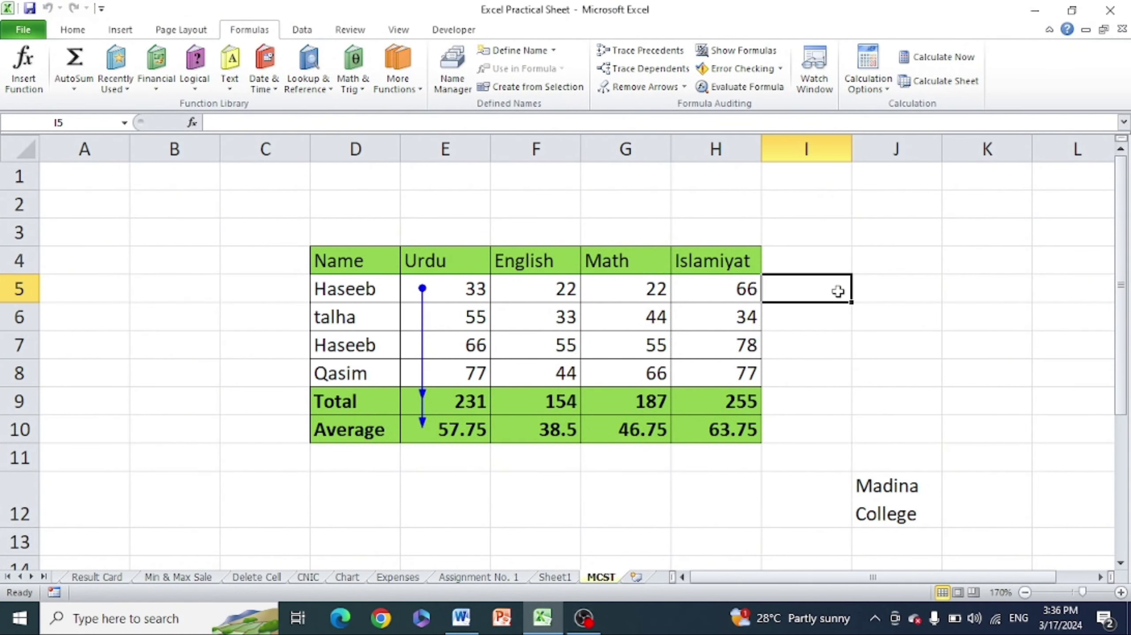
left_click_drag(356, 291, 371, 430)
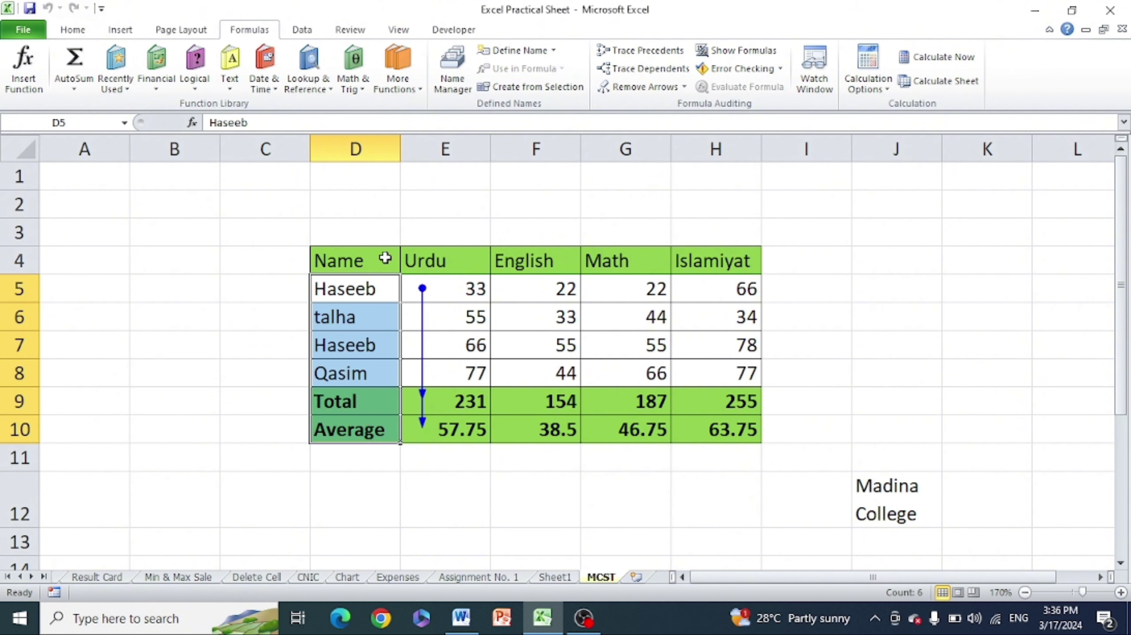
left_click(72, 29)
left_click(1018, 90)
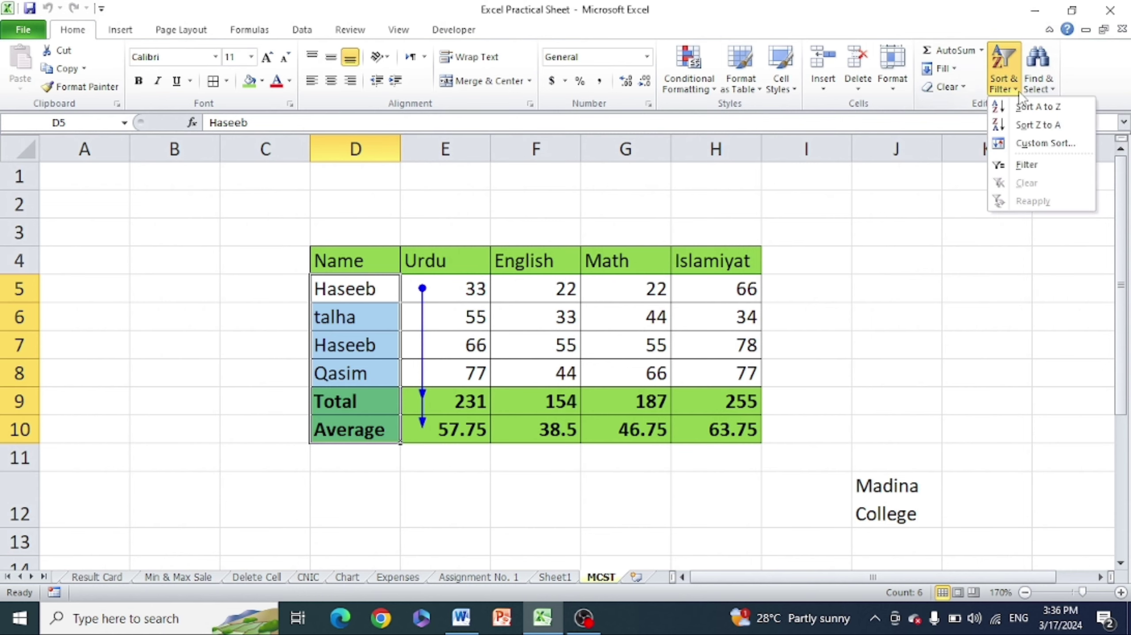
left_click(1027, 165)
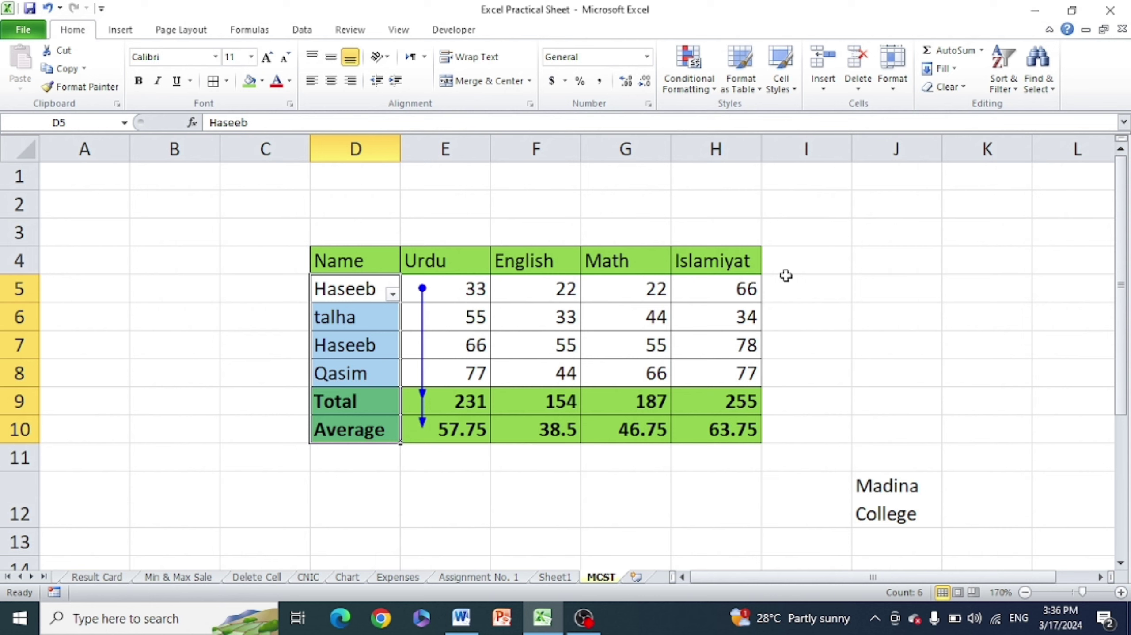
key("ctrl+z")
left_click(607, 182)
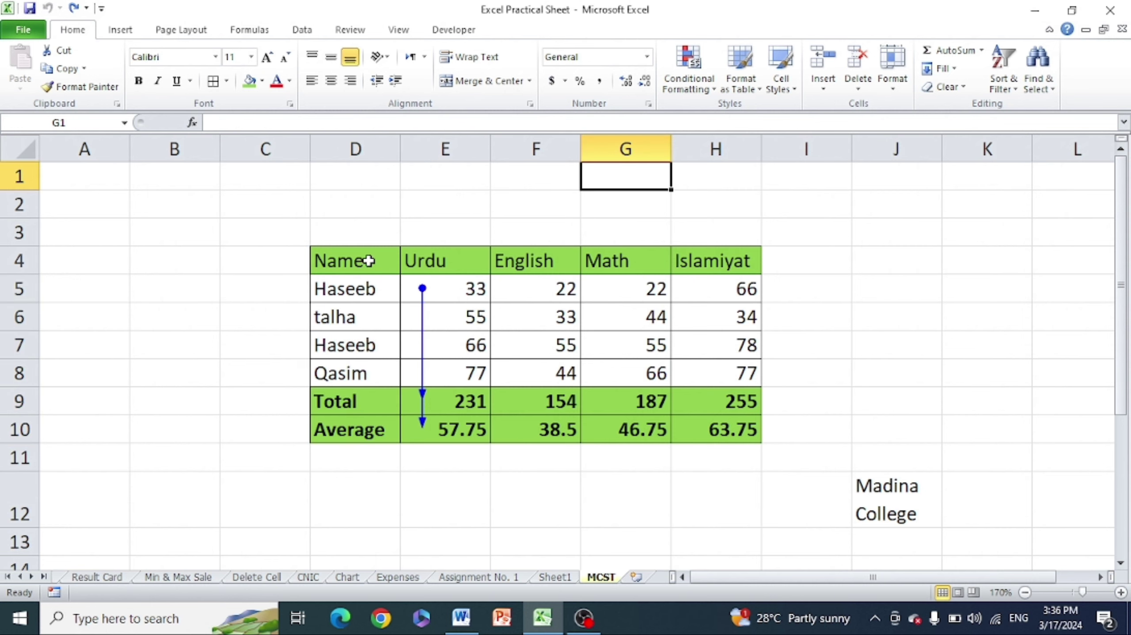
Turn on the filter for the Name column including its header and open its list
left_click_drag(368, 261, 370, 421)
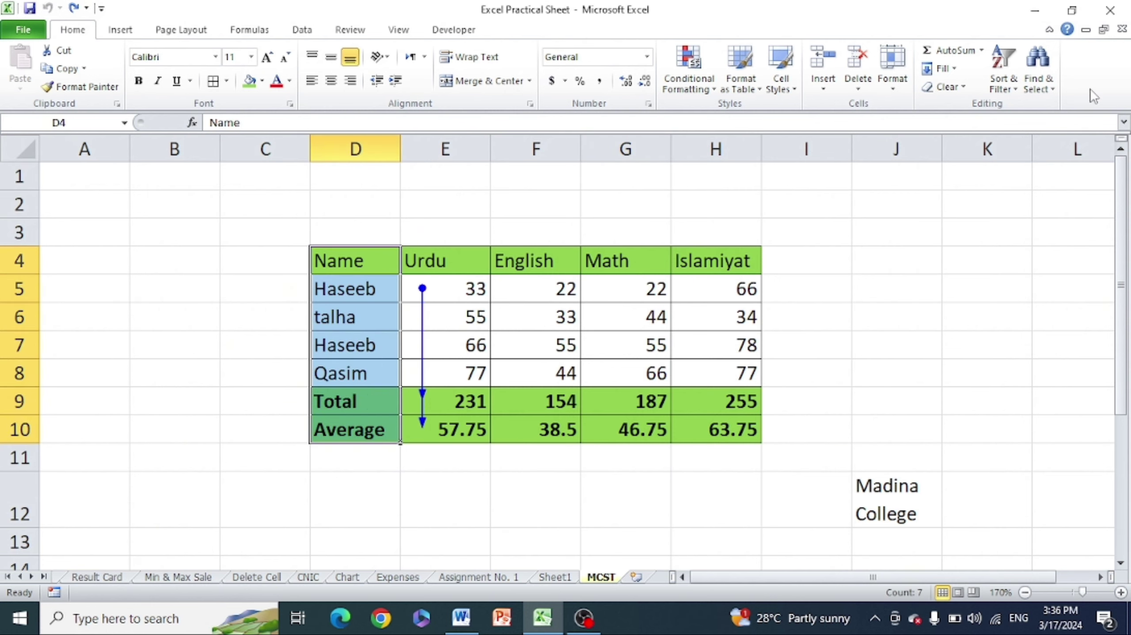
left_click(1010, 88)
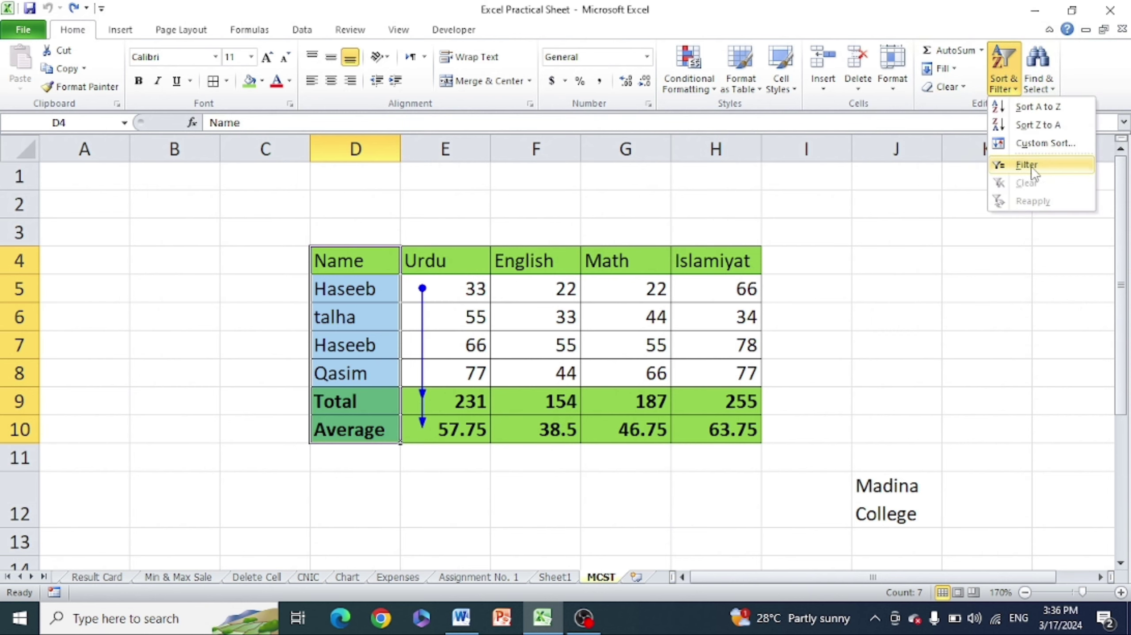
left_click(1044, 164)
left_click(504, 219)
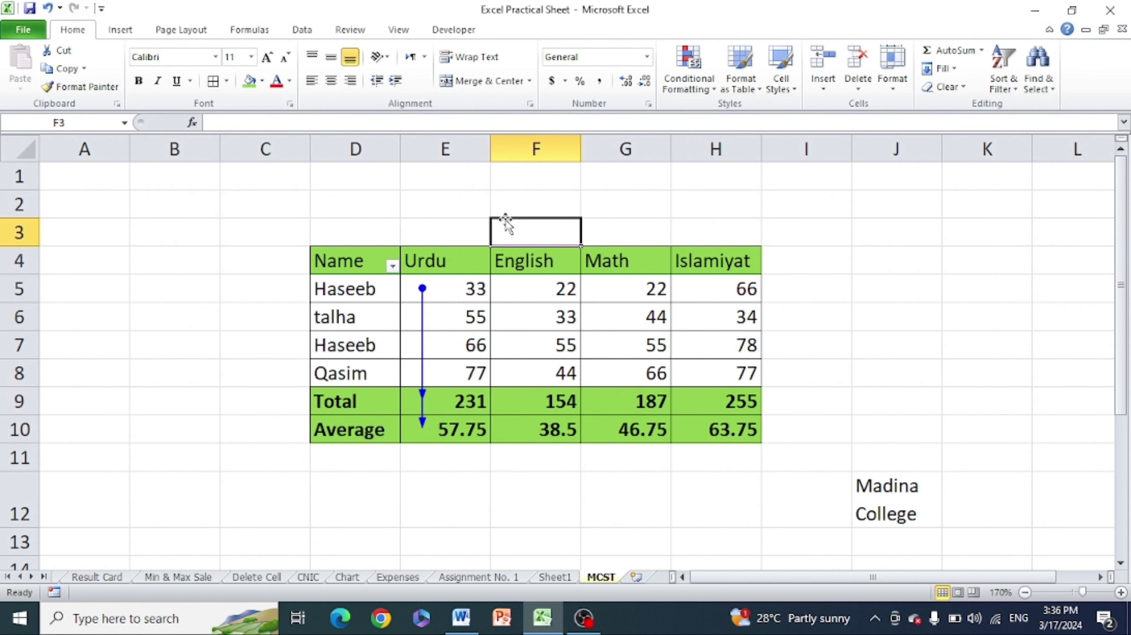
left_click(393, 267)
mouse_move(227, 377)
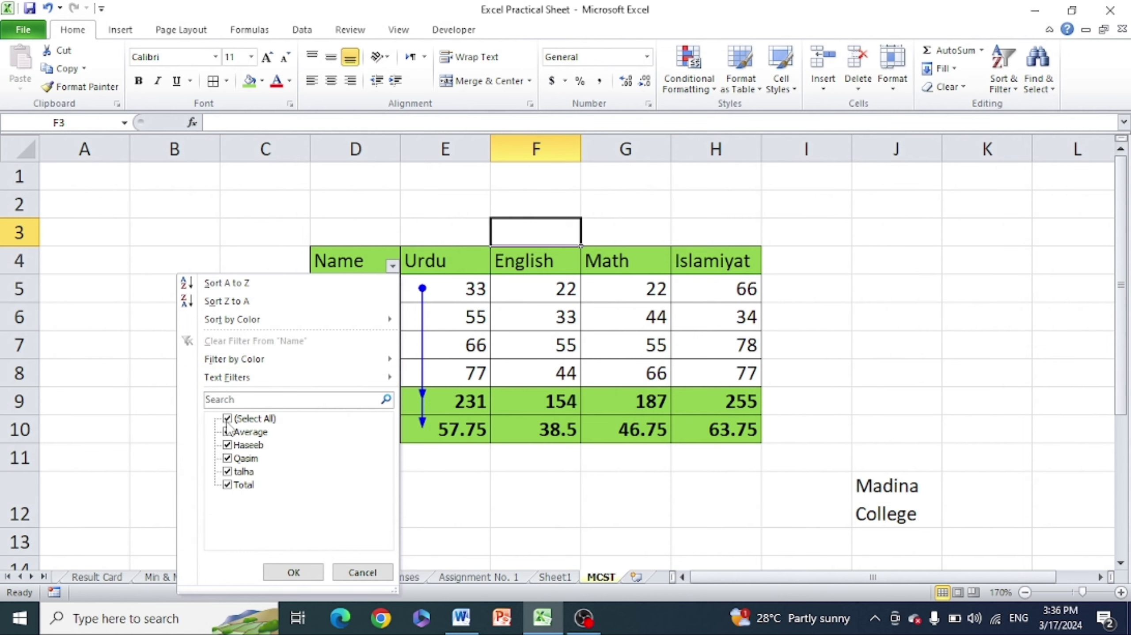
Filter the Name column to Haseeb only, select Haseeb's marks, then switch to Word
left_click(227, 419)
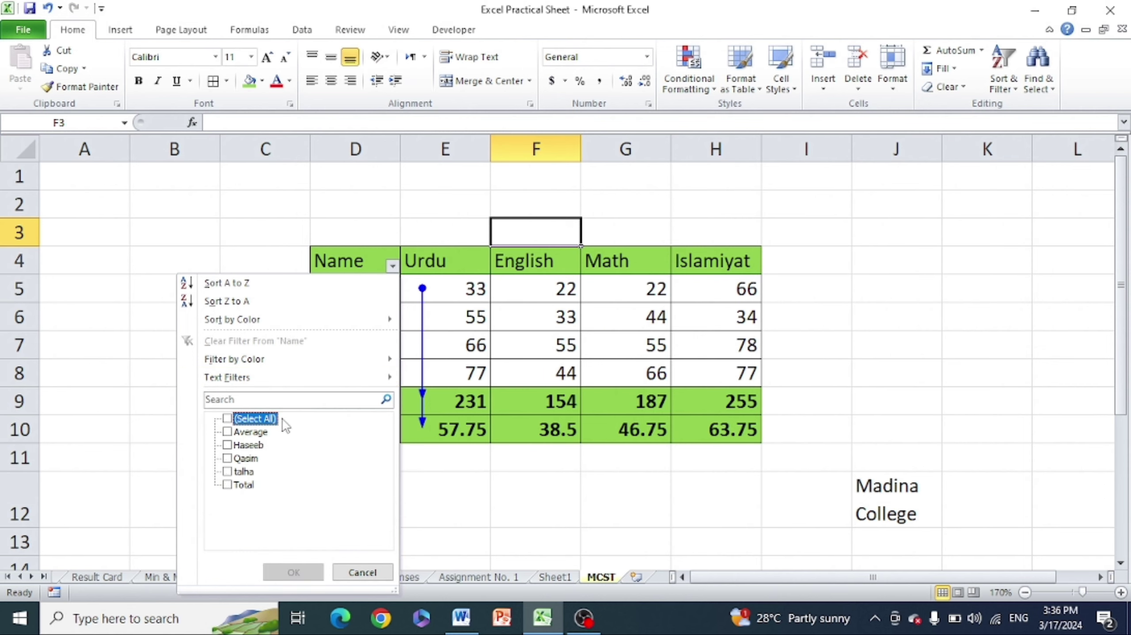
left_click(231, 420)
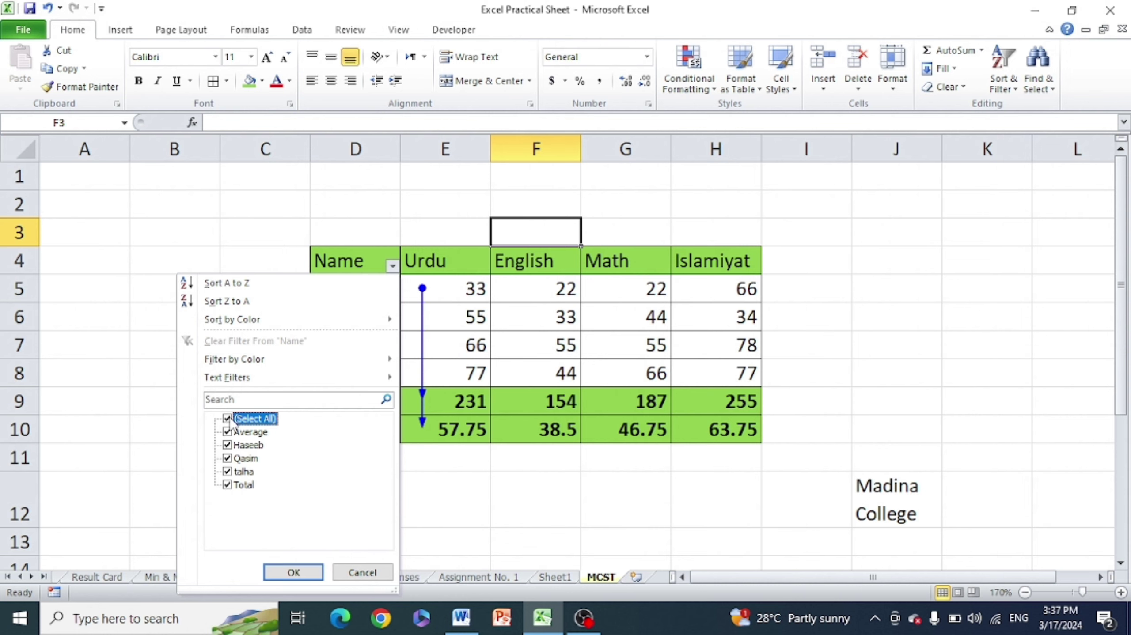
left_click(232, 420)
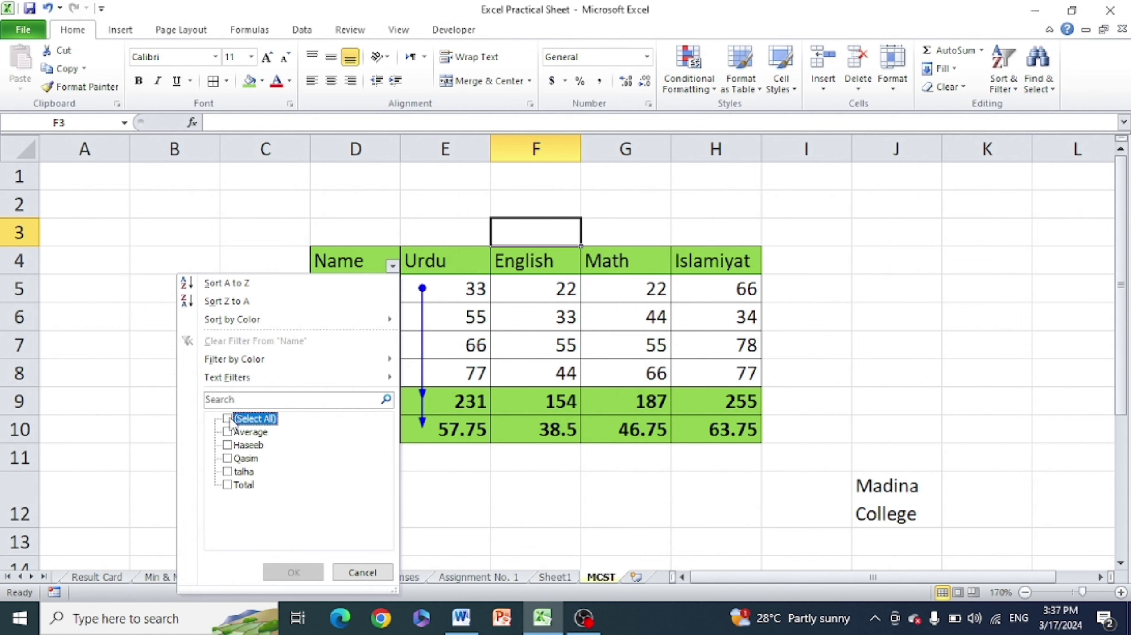
left_click(228, 445)
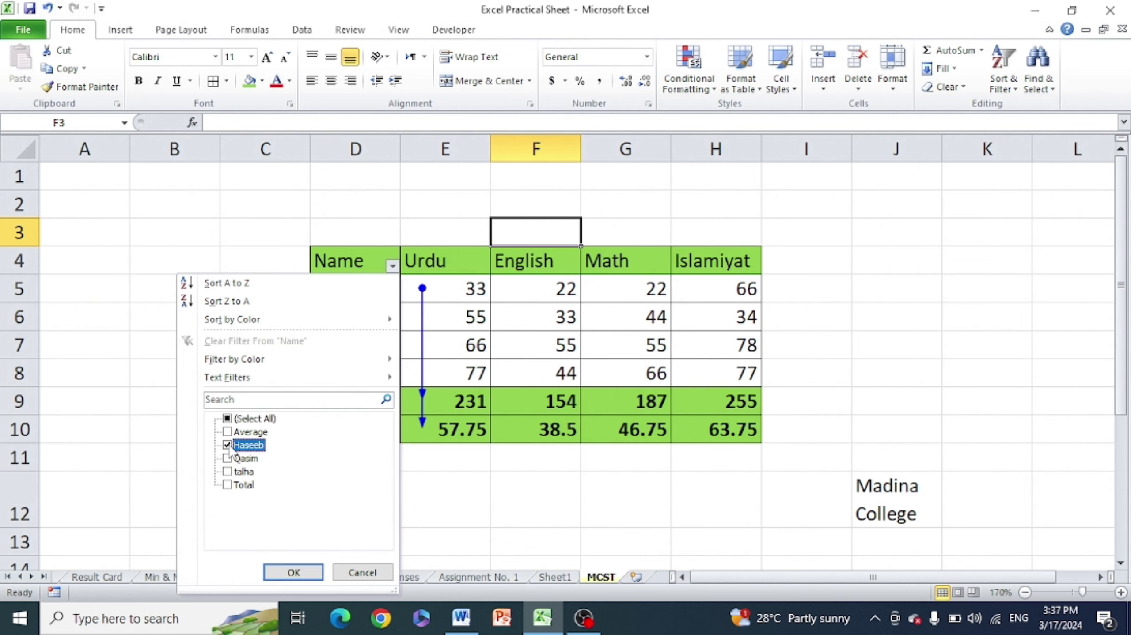
left_click(294, 573)
left_click(611, 488)
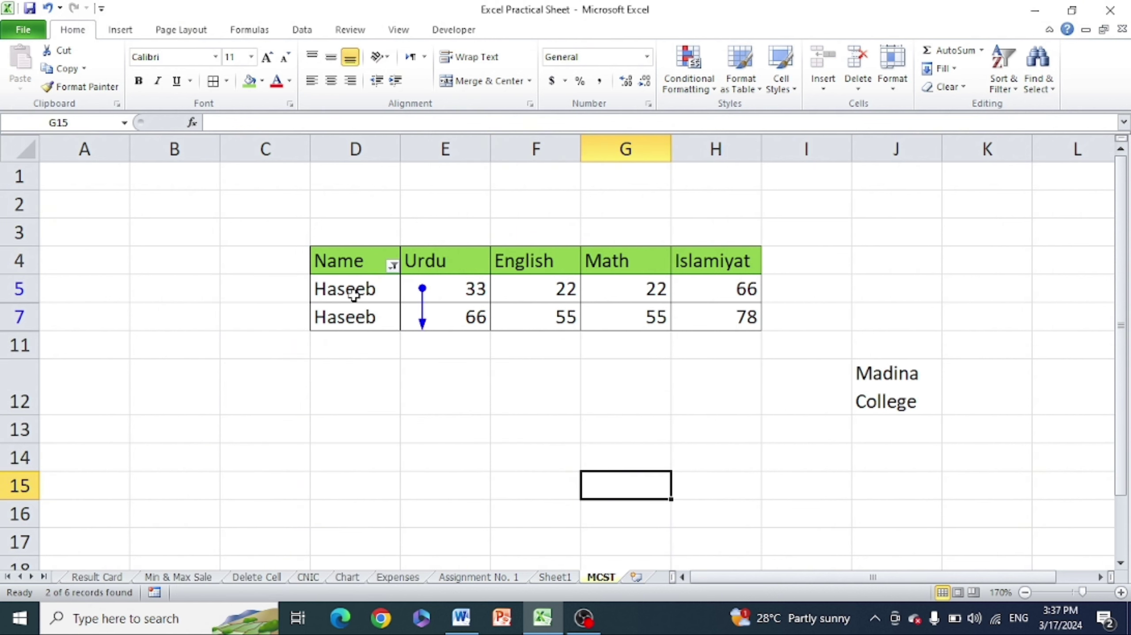
left_click(439, 293)
left_click_drag(439, 294, 728, 323)
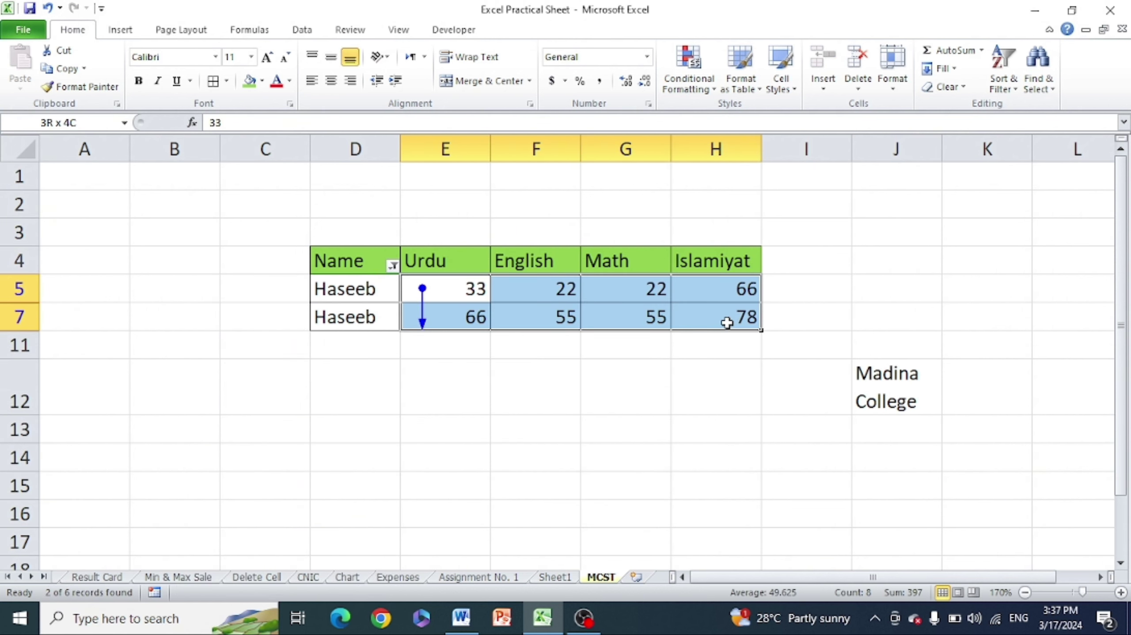
left_click(833, 326)
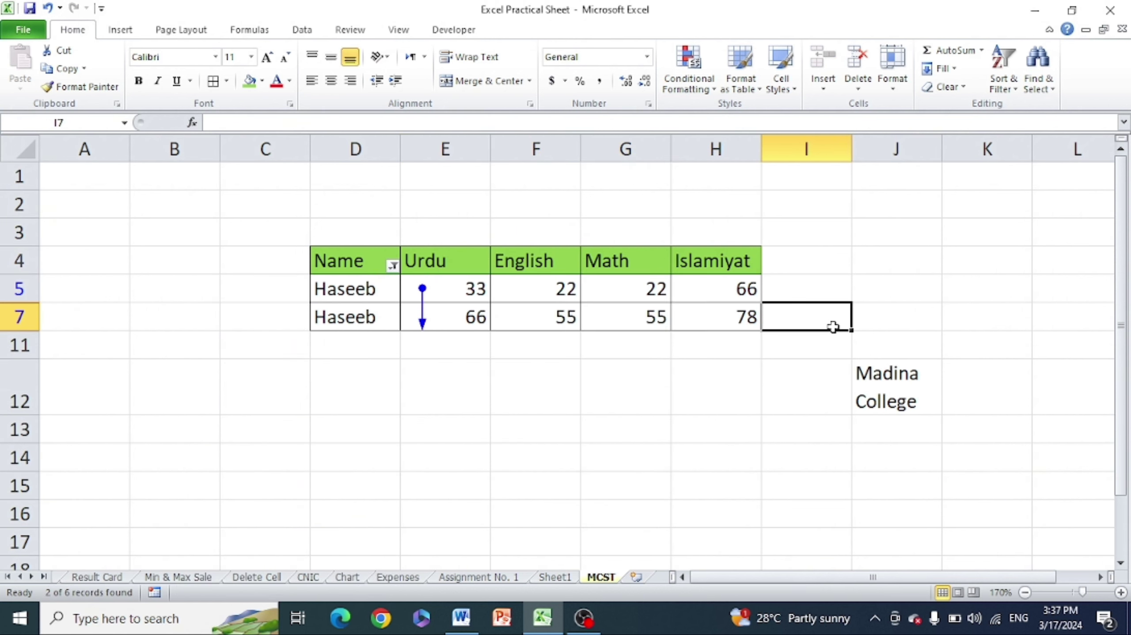
left_click(461, 618)
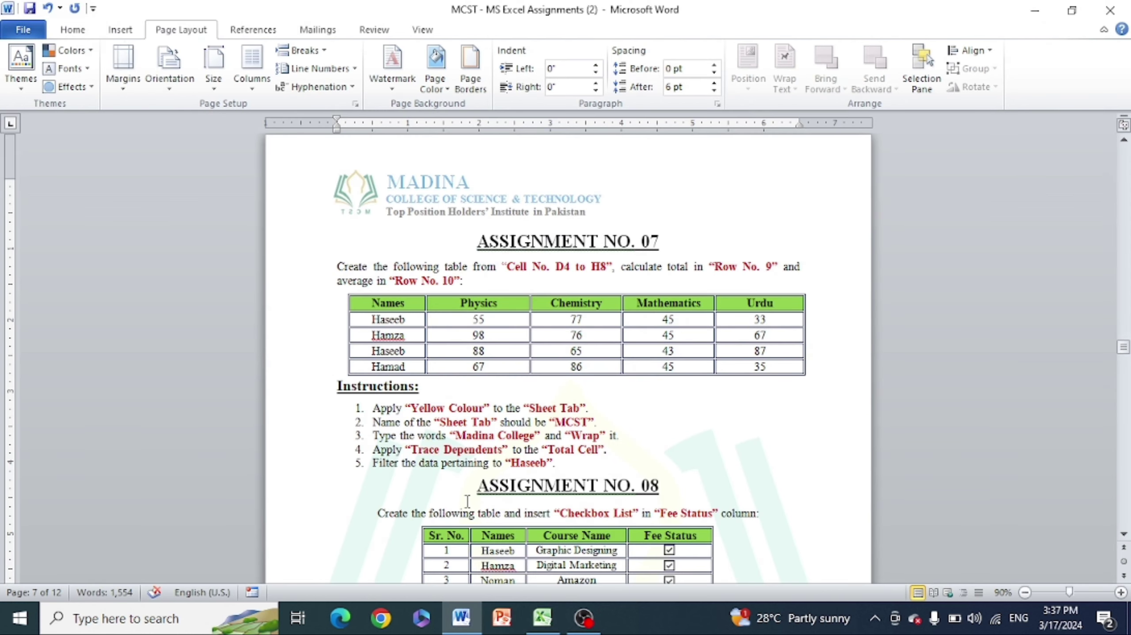